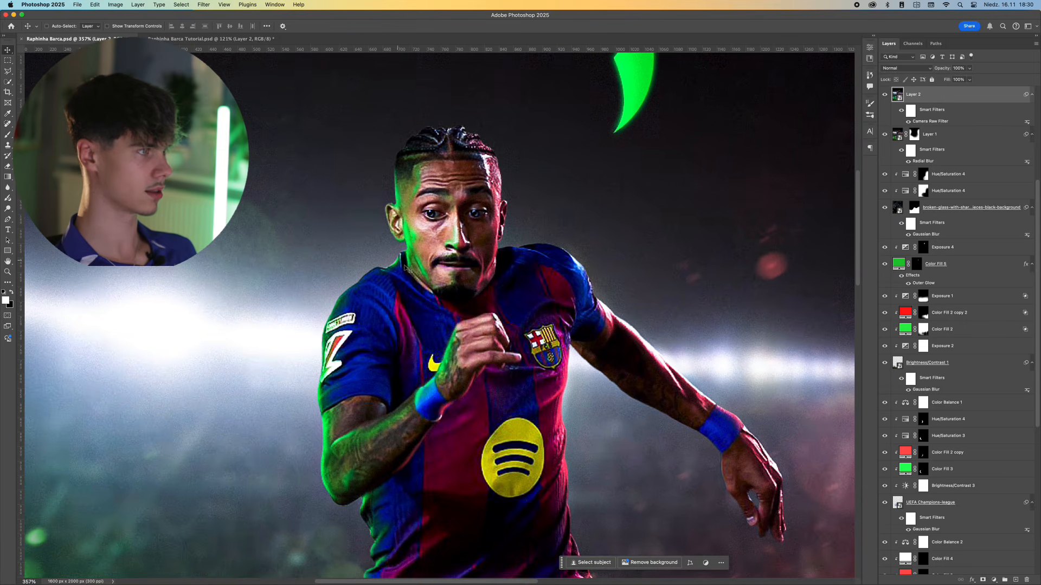
# Examine the green and red rim lighting on the player, kit and ball in the finished poster.
pyautogui.moveTo(446, 218); pyautogui.dragTo(418, 243)
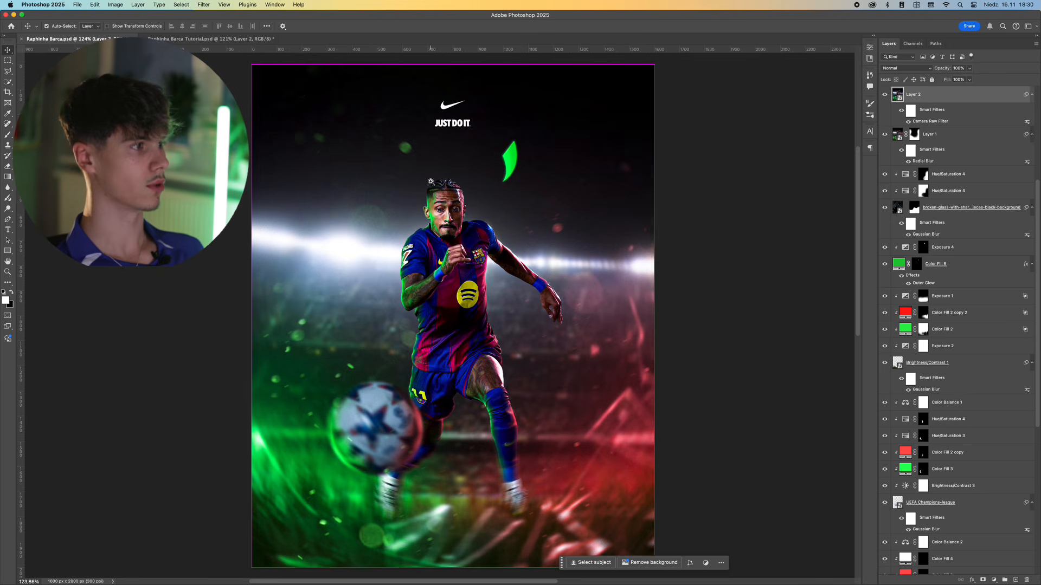
pyautogui.moveTo(437, 183); pyautogui.dragTo(471, 183)
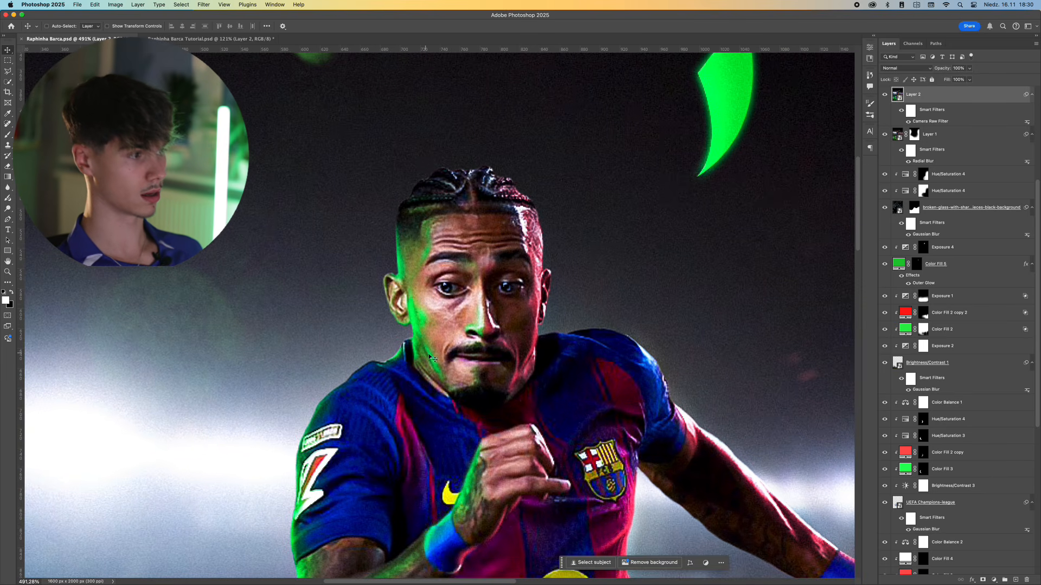
pyautogui.moveTo(426, 355); pyautogui.dragTo(428, 158)
pyautogui.moveTo(379, 417); pyautogui.dragTo(415, 222)
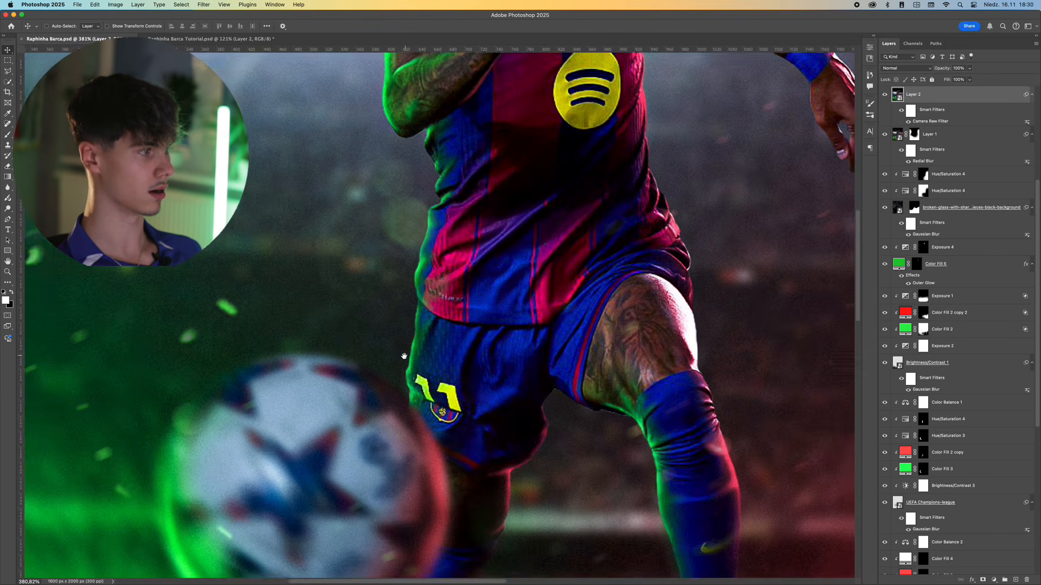
pyautogui.moveTo(397, 342); pyautogui.dragTo(364, 391)
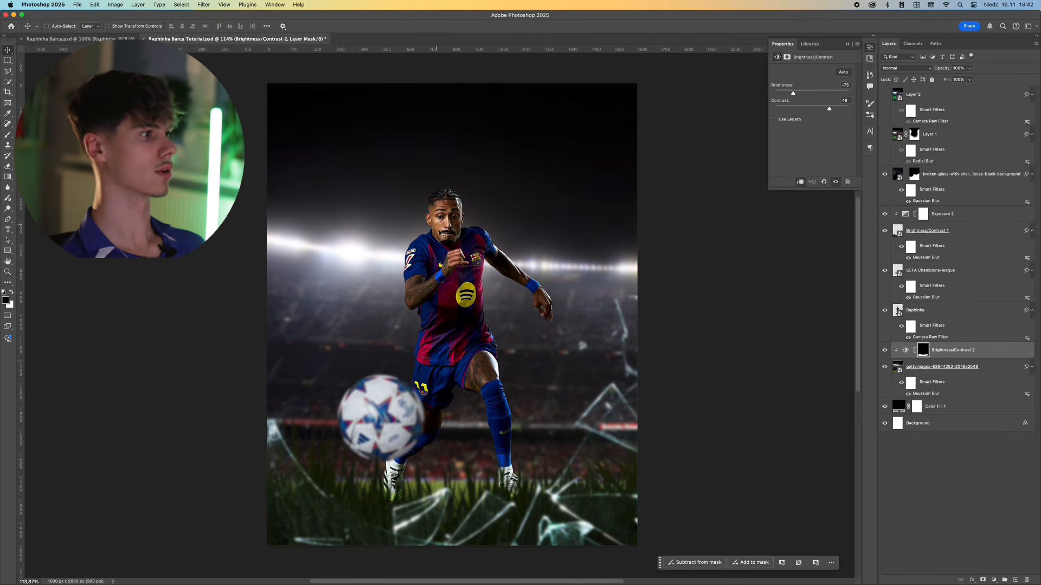
pyautogui.press('super')
pyautogui.scroll(1, 406, 320)
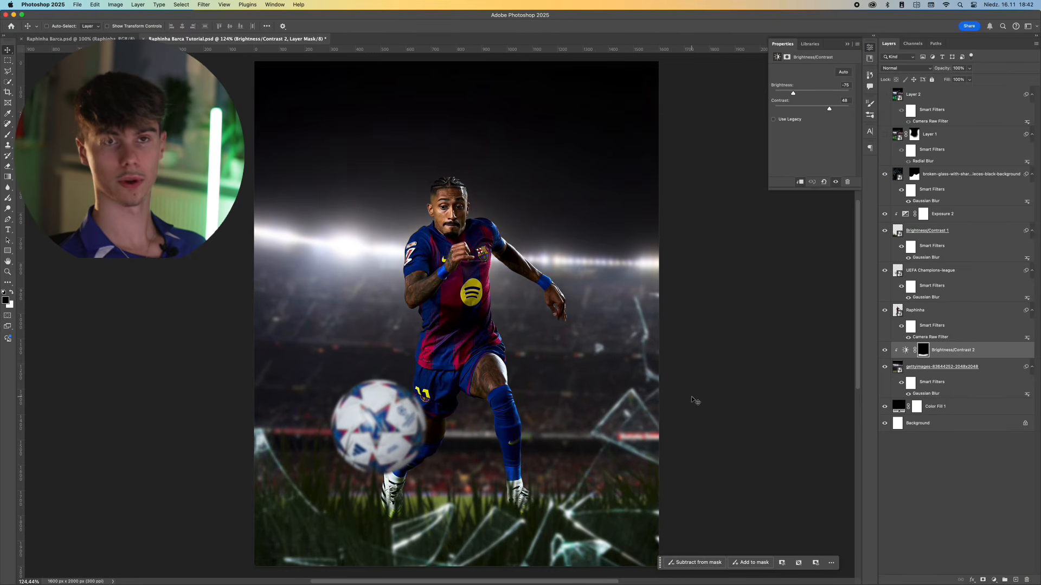
pyautogui.scroll(5, 315, 316)
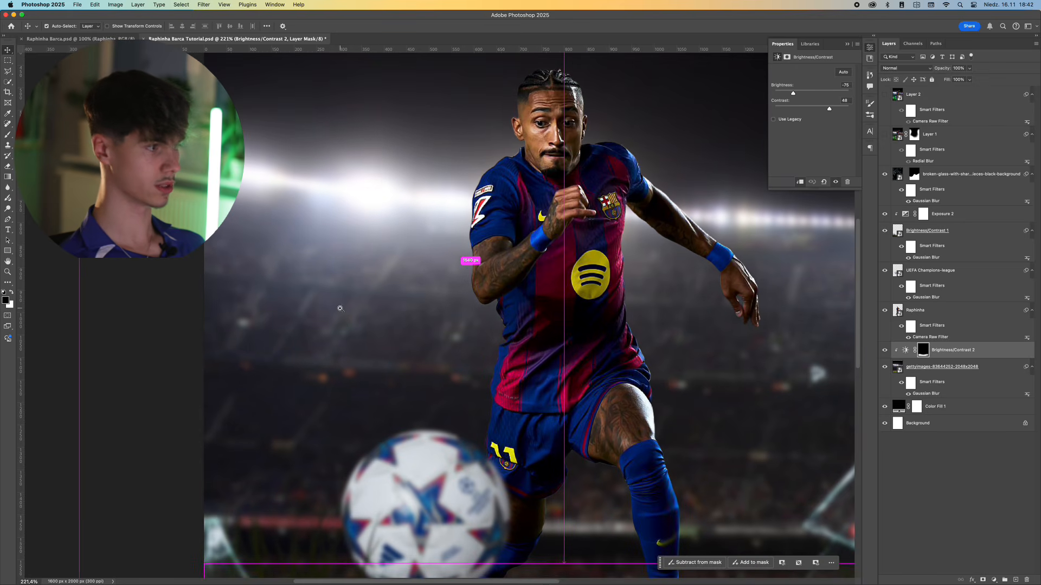
pyautogui.scroll(-5, 429, 377)
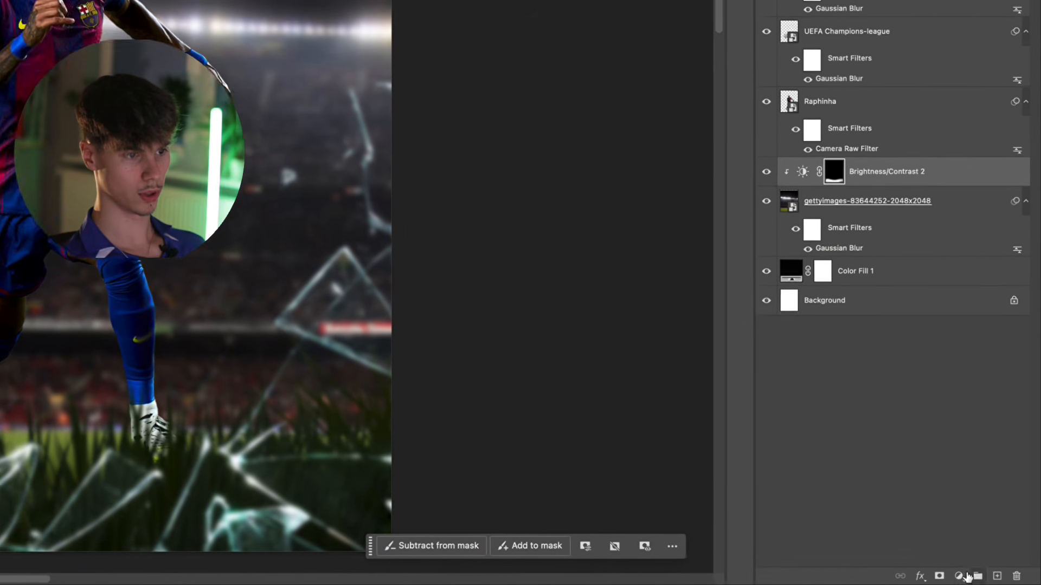
# Add a Color Balance adjustment above Brightness/Contrast 2 with midtones at Cyan-Red +5 and Yellow-Blue -5, and nudge Magenta-Green slightly toward green.
pyautogui.click(994, 580)
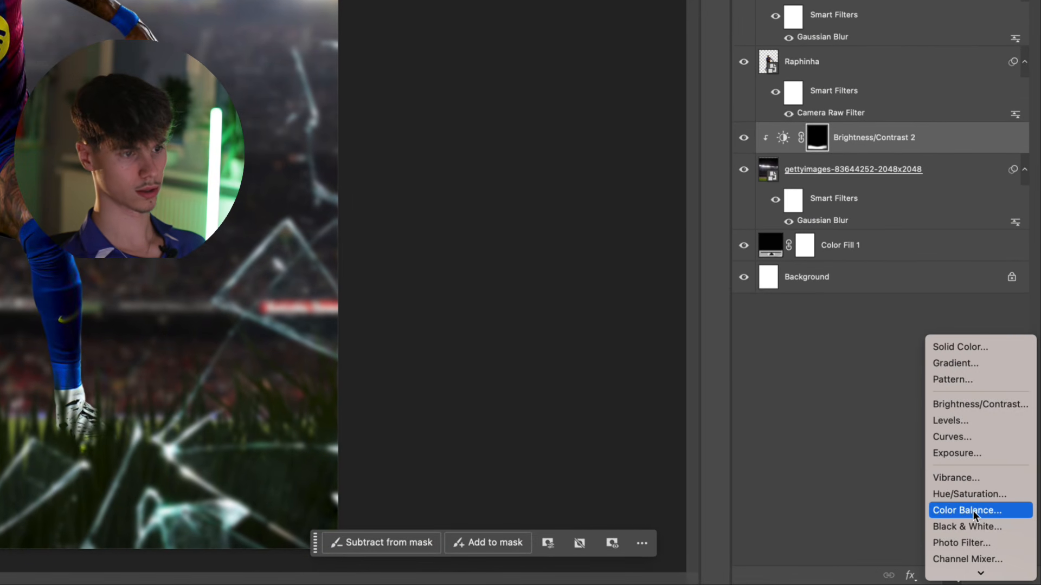
pyautogui.click(989, 516)
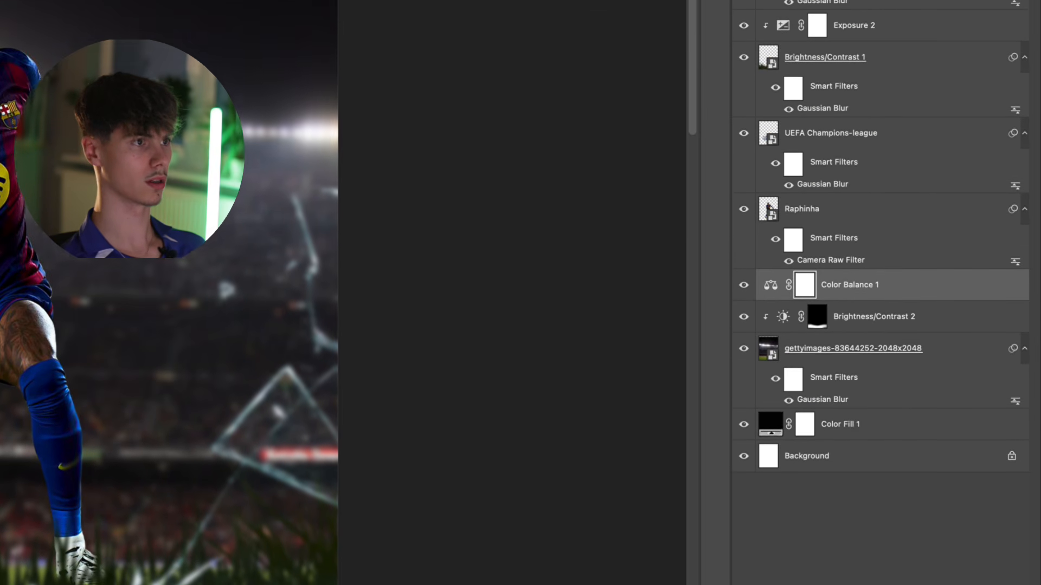
pyautogui.moveTo(584, 64); pyautogui.dragTo(588, 64)
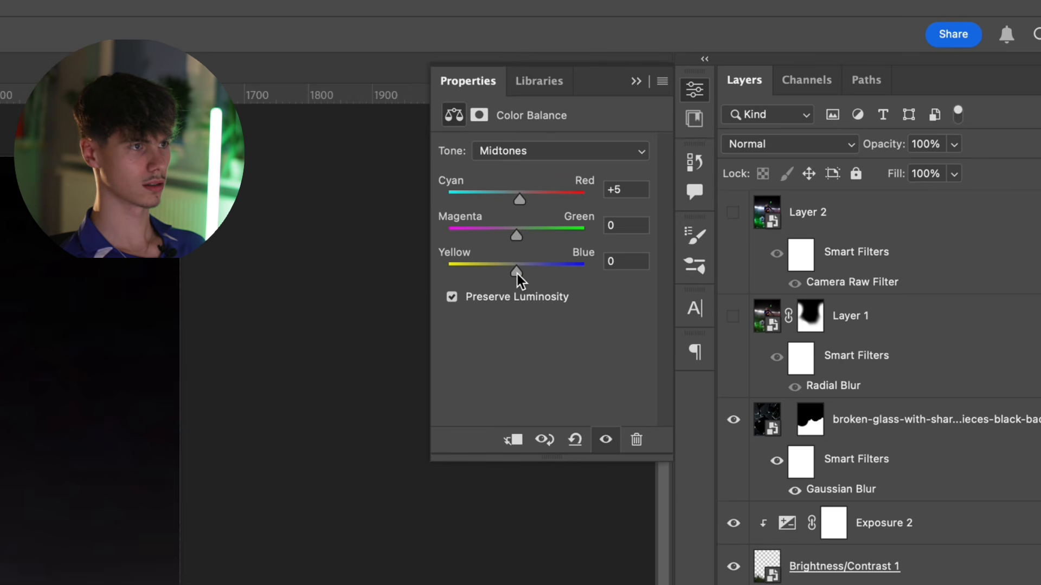
pyautogui.moveTo(517, 275); pyautogui.dragTo(513, 274)
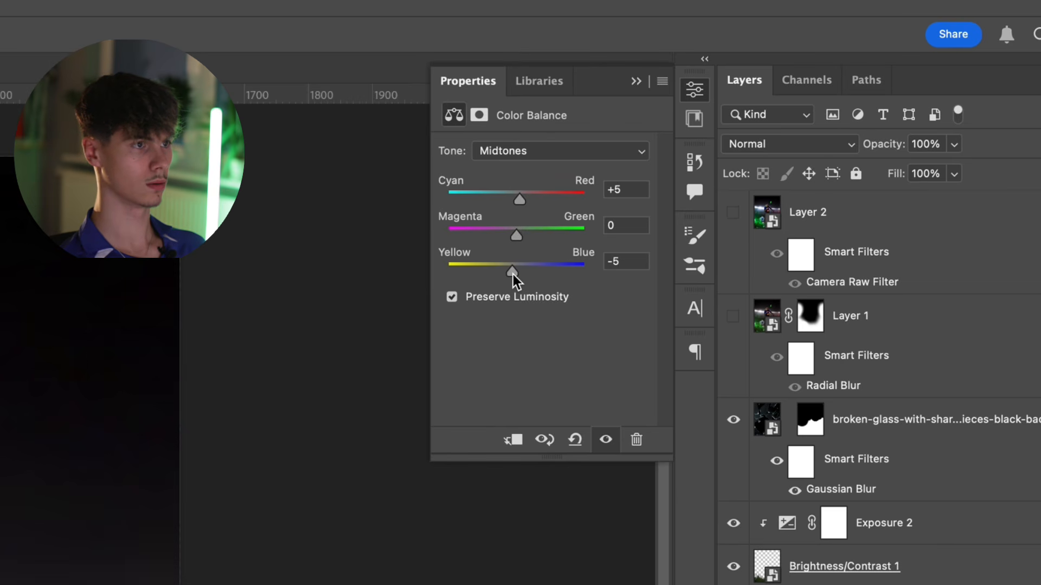
pyautogui.moveTo(518, 236); pyautogui.dragTo(519, 236)
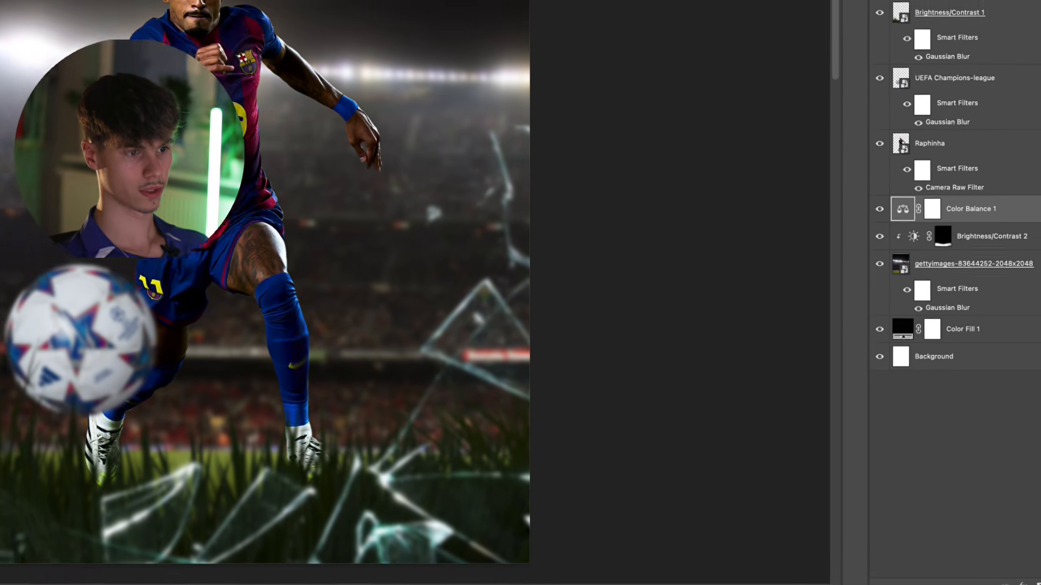
# Add a Hue/Saturation adjustment above Color Balance 1, colorize it a more saturated green, and invert its layer mask to black.
pyautogui.click(1001, 580)
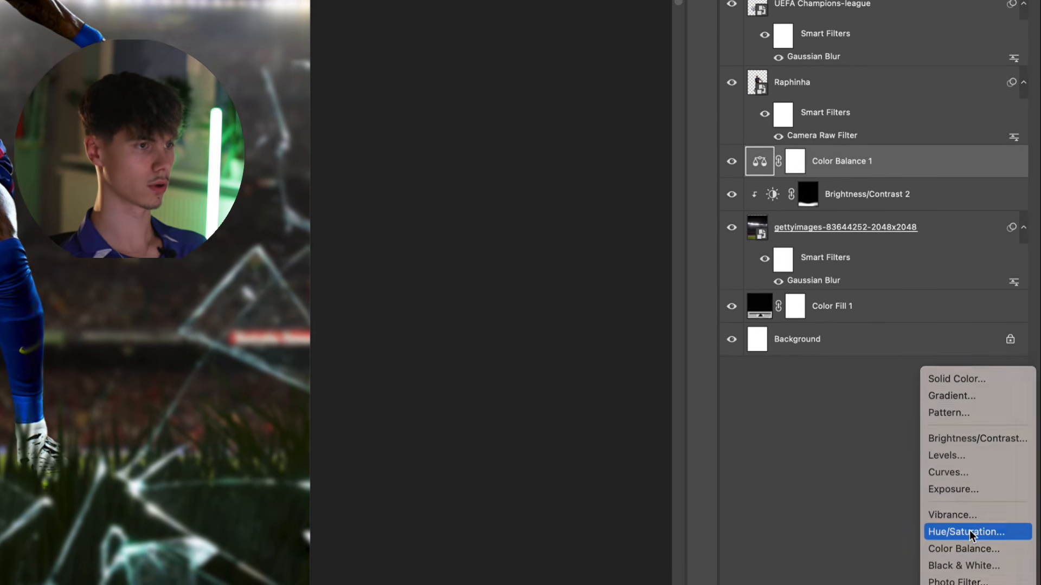
pyautogui.click(971, 531)
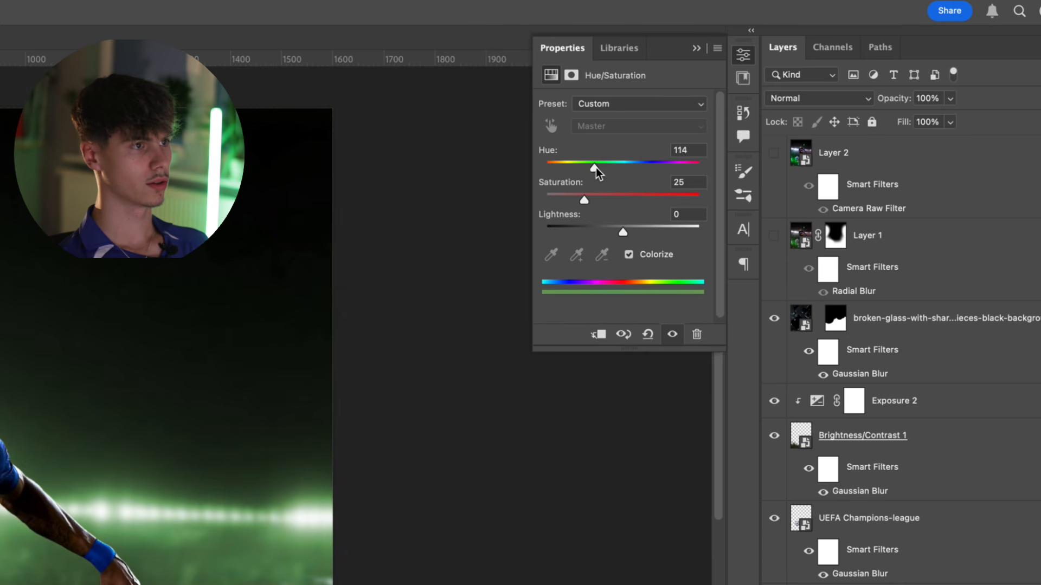
pyautogui.moveTo(596, 173); pyautogui.dragTo(617, 202)
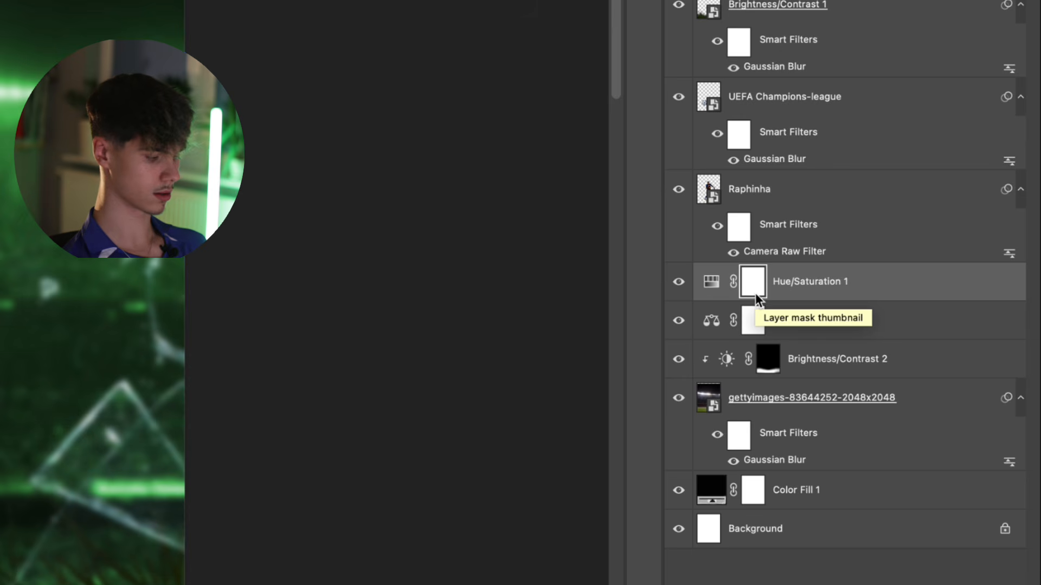
pyautogui.hotkey('ctrl', 'i')
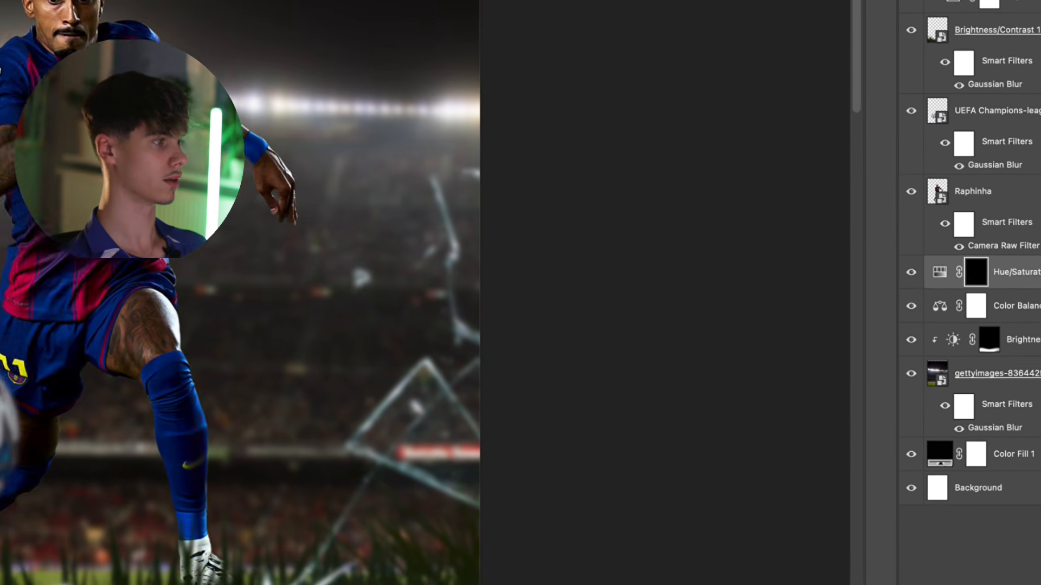
# Paint white on the Hue/Saturation 1 mask with a large soft brush at 3% flow, revealing green over the stadium and grass around the ball.
pyautogui.moveTo(92, 383)
pyautogui.mouseDown()
pyautogui.moveTo(270, 362)
pyautogui.moveTo(243, 363)
pyautogui.mouseUp()
pyautogui.moveTo(395, 312)
pyautogui.mouseDown()
pyautogui.moveTo(480, 309)
pyautogui.moveTo(475, 327)
pyautogui.mouseUp()
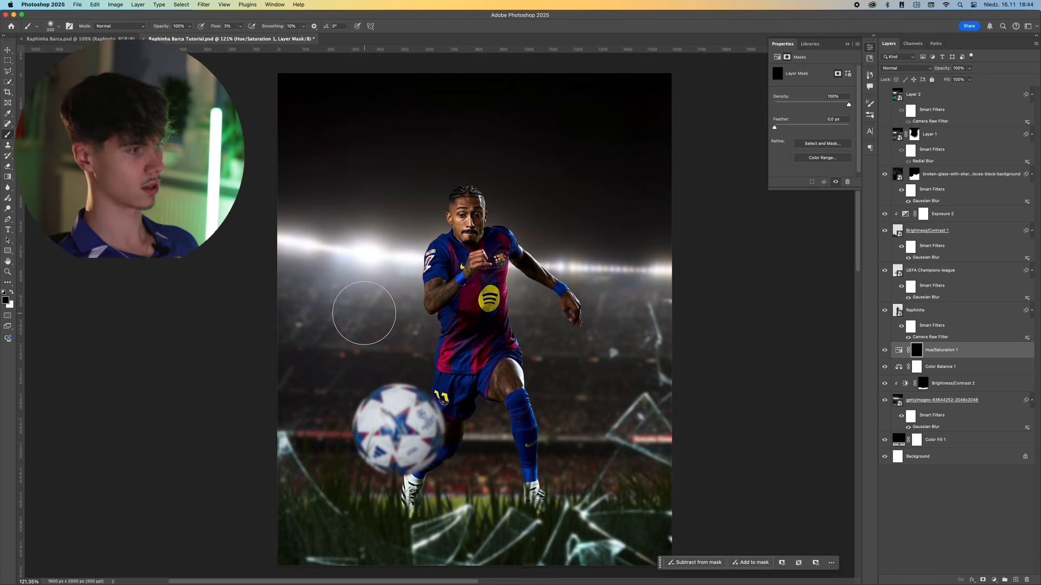
pyautogui.moveTo(363, 312)
pyautogui.mouseDown()
pyautogui.moveTo(610, 320)
pyautogui.moveTo(329, 316)
pyautogui.mouseUp()
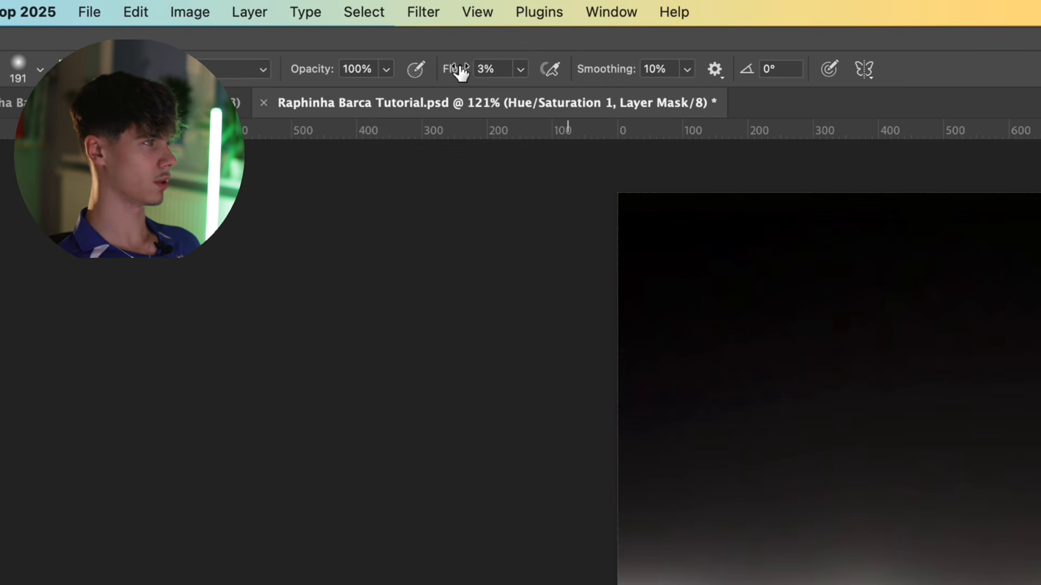
pyautogui.moveTo(459, 70); pyautogui.dragTo(462, 73)
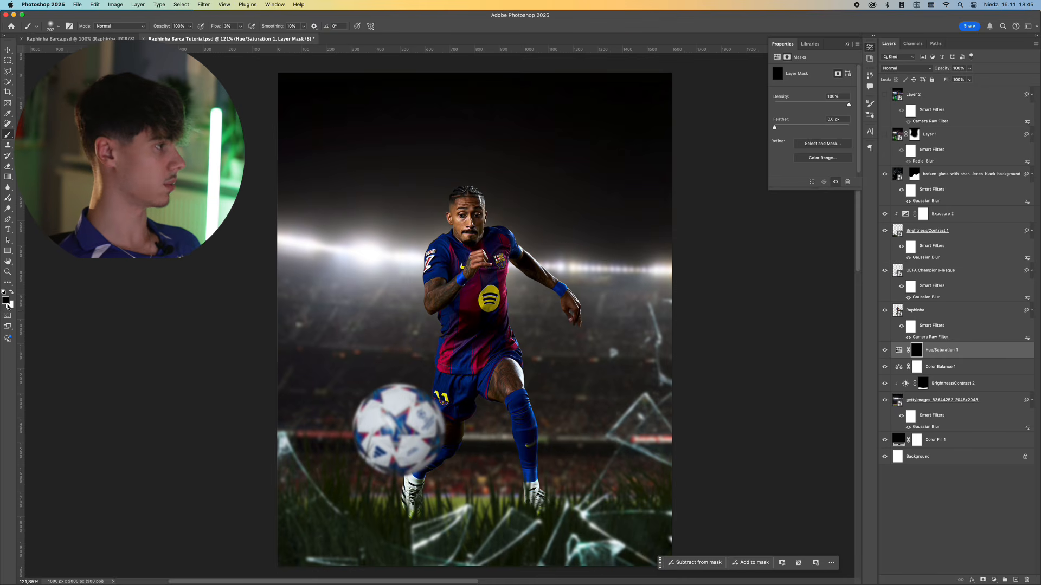
pyautogui.press('x')
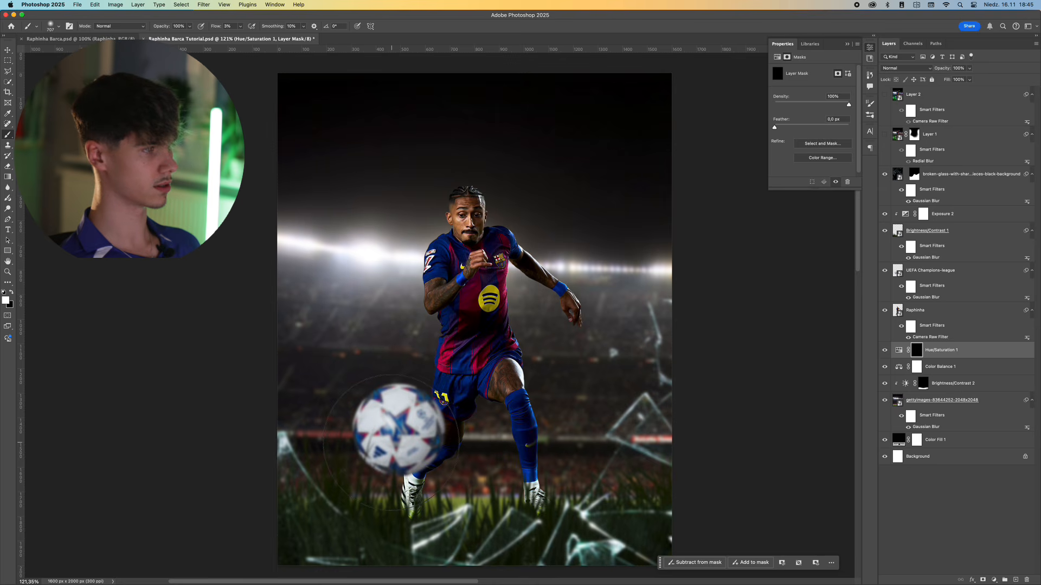
pyautogui.keyDown('ctrl'); pyautogui.keyDown('alt'); pyautogui.moveTo(391, 442); pyautogui.dragTo(423, 445); pyautogui.keyUp('alt'); pyautogui.keyUp('ctrl')
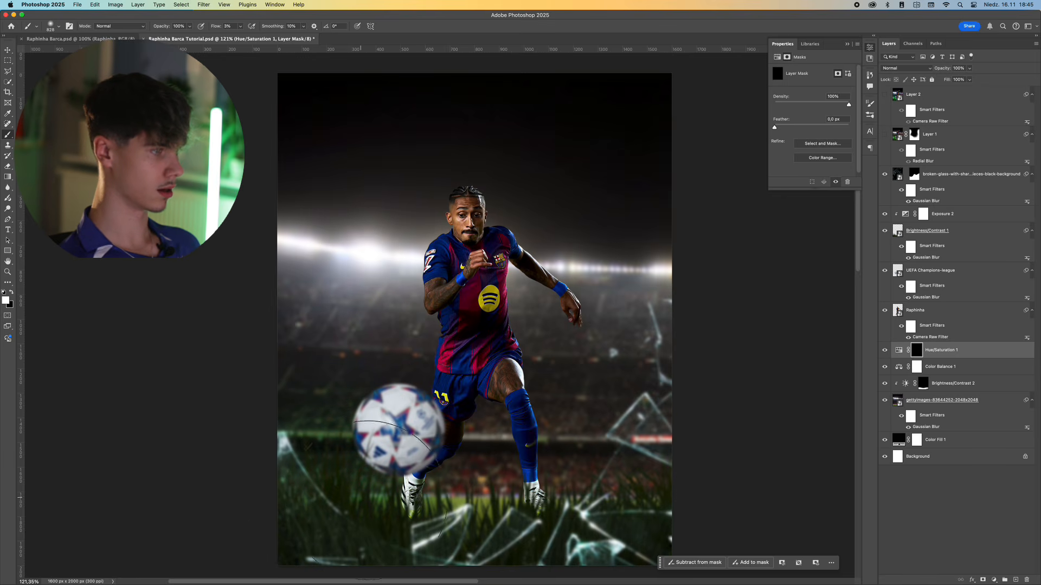
pyautogui.scroll(3, 404, 507)
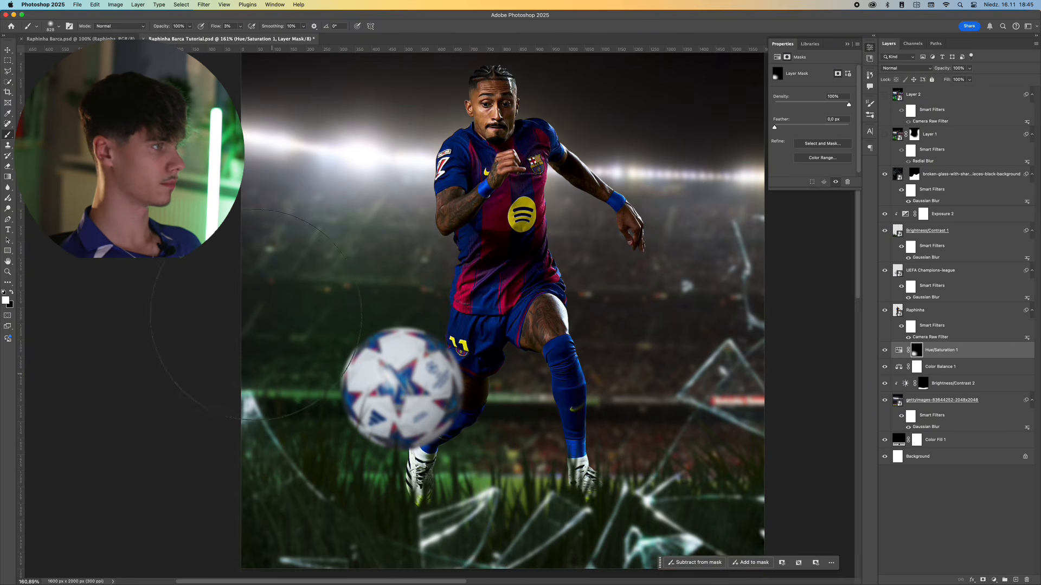
pyautogui.scroll(-3, 469, 415)
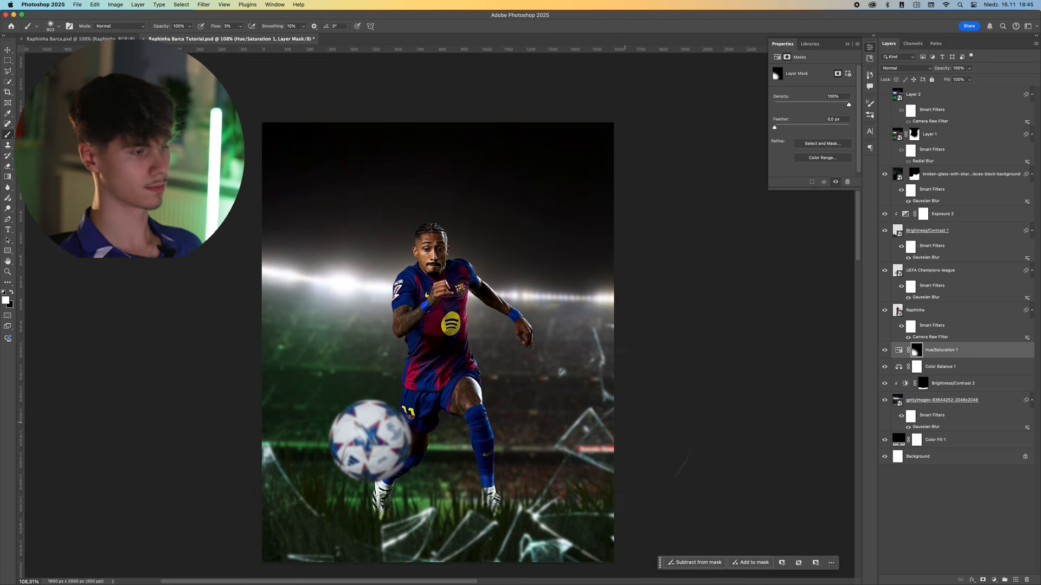
pyautogui.scroll(2, 469, 415)
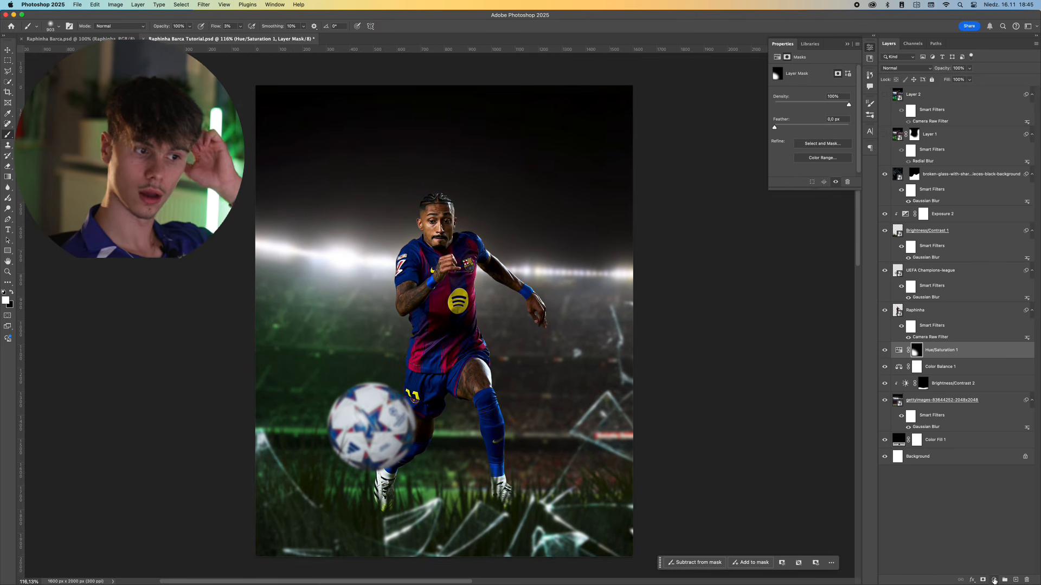
# Add a second Hue/Saturation adjustment with Colorize, Hue 0 and Saturation 50, and invert its layer mask to black.
pyautogui.click(995, 580)
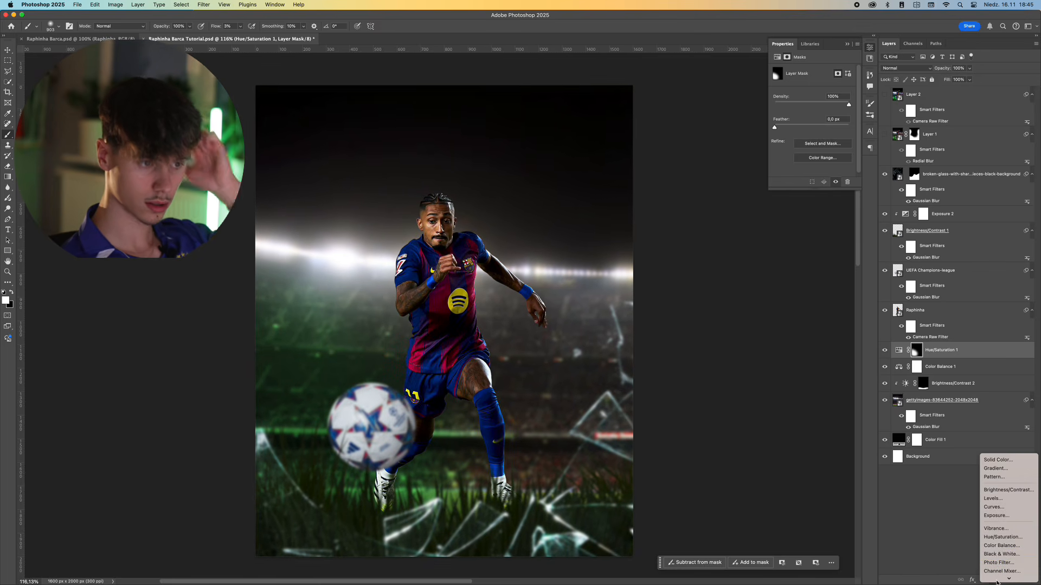
pyautogui.click(1001, 530)
pyautogui.click(814, 143)
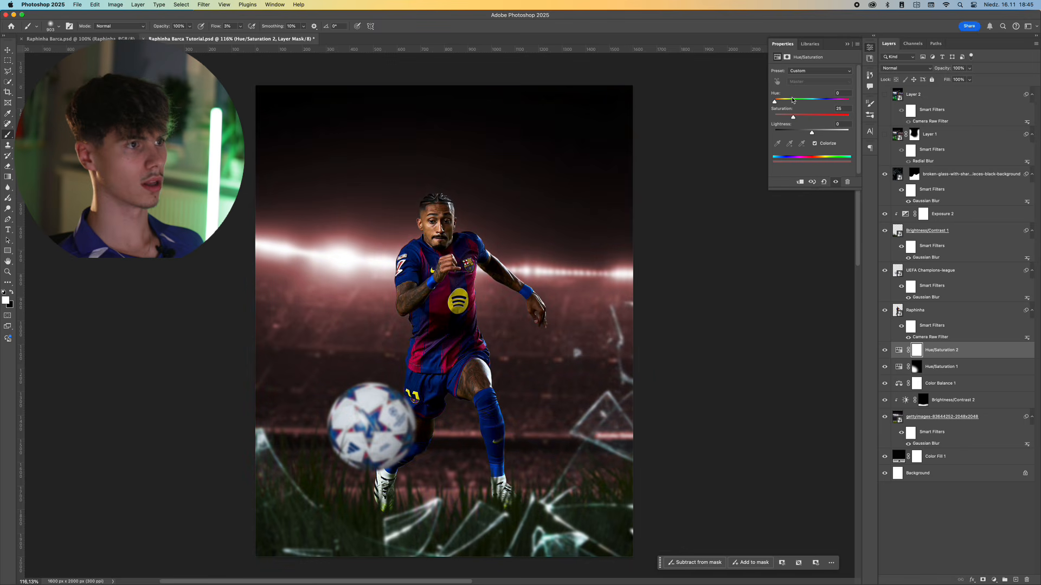
pyautogui.moveTo(774, 101); pyautogui.dragTo(750, 103)
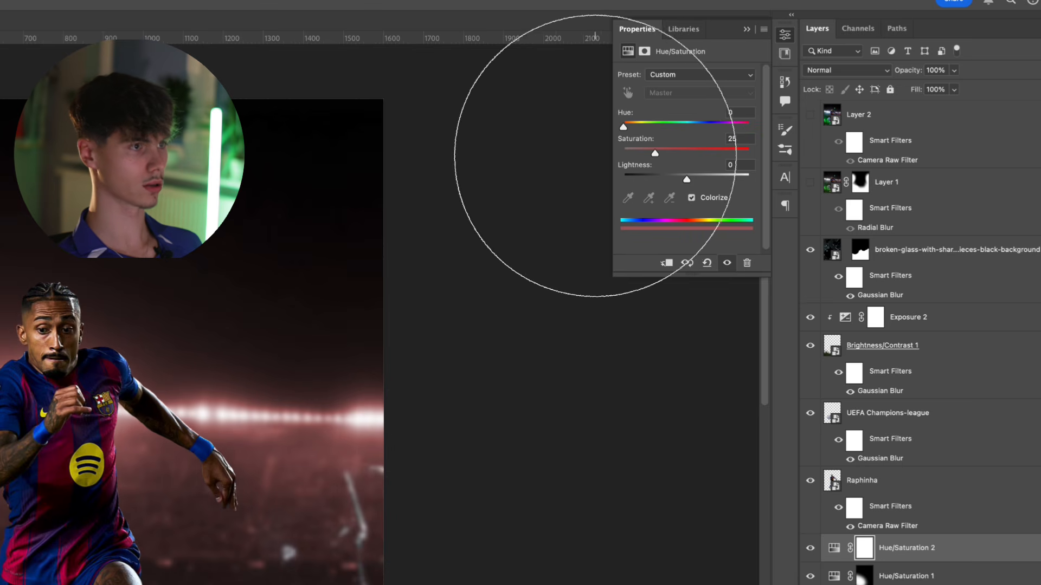
pyautogui.moveTo(655, 153); pyautogui.dragTo(659, 123)
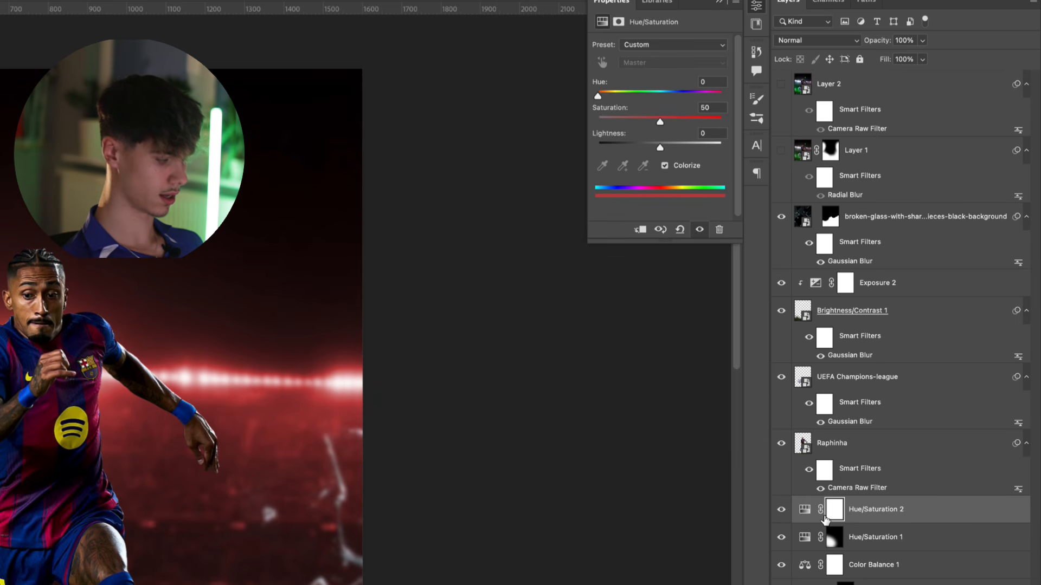
pyautogui.press('super+i')
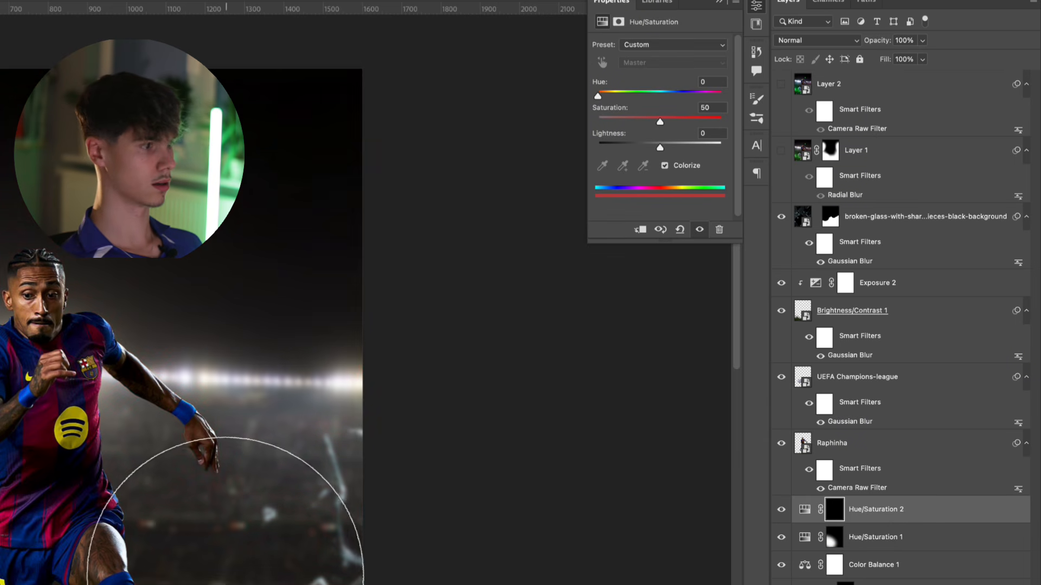
# Paint the Hue/Saturation 2 mask to reveal red over the stadium's right side, erasing the excess near the player with black.
pyautogui.moveTo(599, 477)
pyautogui.mouseDown()
pyautogui.moveTo(485, 489)
pyautogui.moveTo(601, 425)
pyautogui.moveTo(652, 371)
pyautogui.moveTo(629, 345)
pyautogui.moveTo(605, 403)
pyautogui.moveTo(549, 435)
pyautogui.moveTo(537, 461)
pyautogui.moveTo(587, 356)
pyautogui.moveTo(532, 365)
pyautogui.mouseUp()
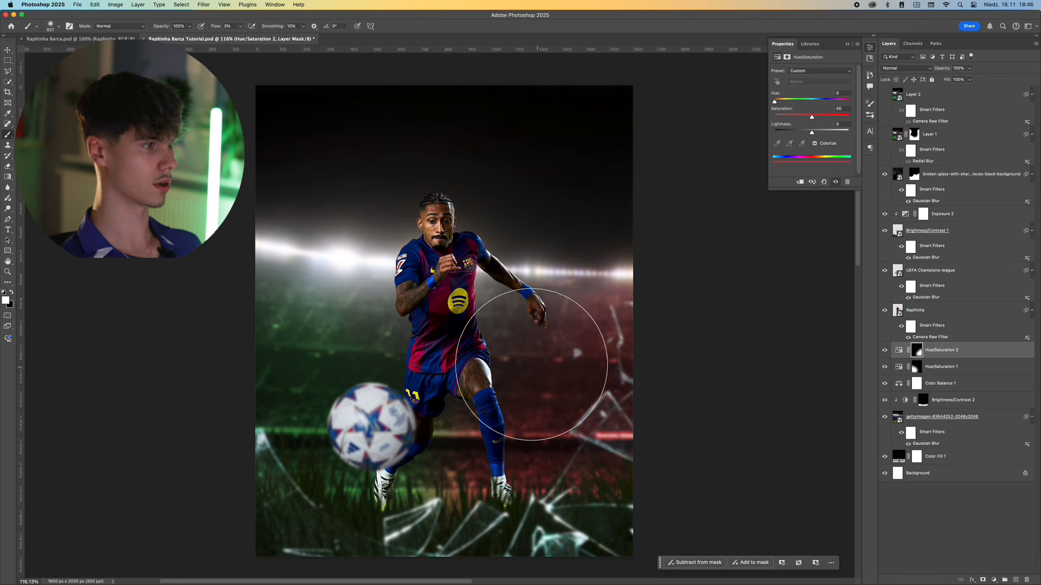
pyautogui.press('x')
pyautogui.moveTo(511, 306); pyautogui.dragTo(516, 349)
pyautogui.press('x')
pyautogui.moveTo(618, 344); pyautogui.dragTo(516, 441)
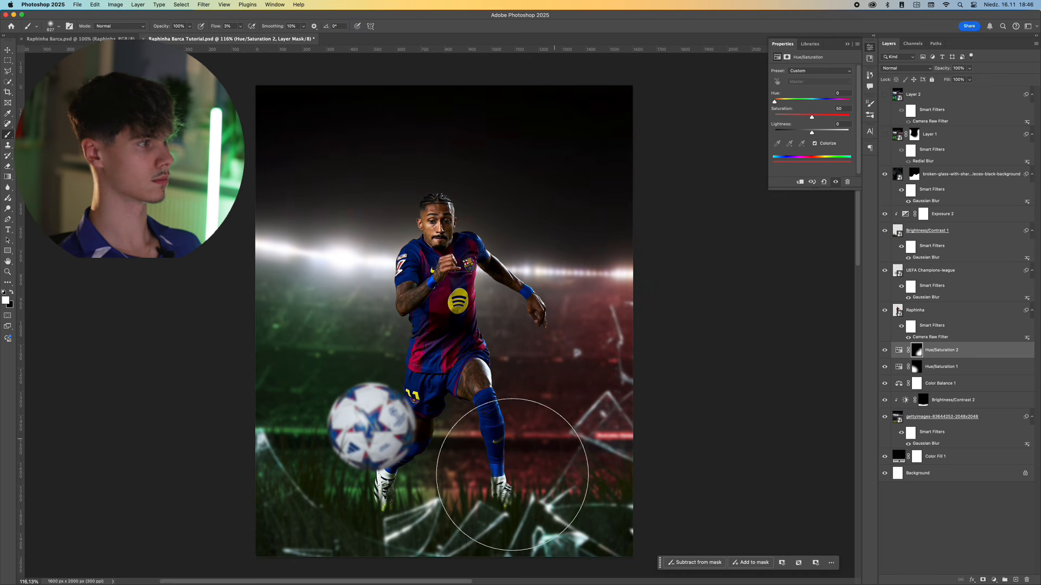
# Add a bright green Solid Color fill layer above Hue/Saturation 2 and invert its layer mask to black.
pyautogui.keyDown('super'); pyautogui.click(406, 376); pyautogui.keyUp('super')
pyautogui.keyDown('alt'); pyautogui.keyDown('super'); pyautogui.click(406, 378); pyautogui.keyUp('super'); pyautogui.keyUp('alt')
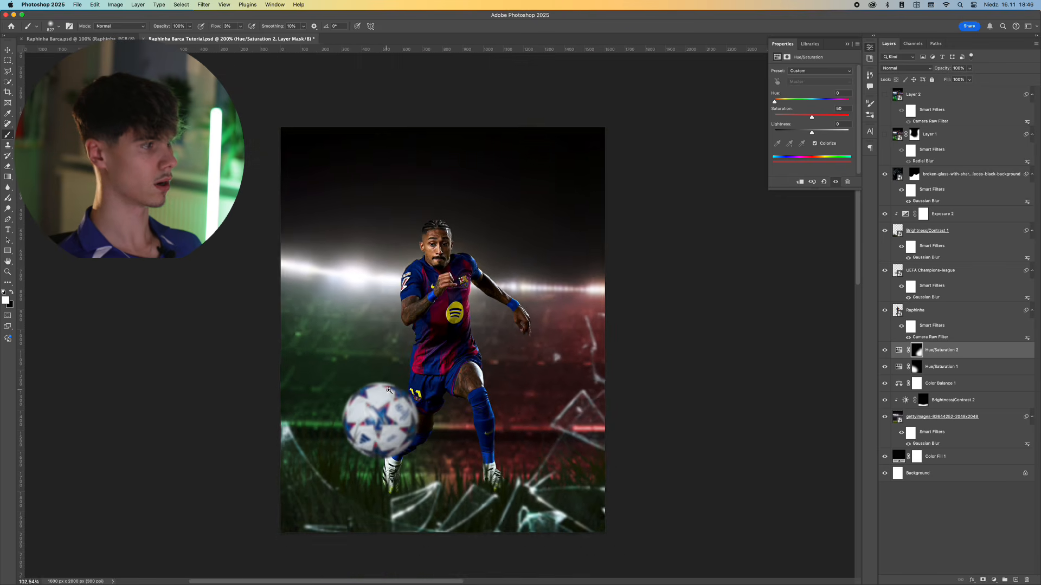
pyautogui.keyDown('super'); pyautogui.click(389, 391); pyautogui.keyUp('super')
pyautogui.click(994, 580)
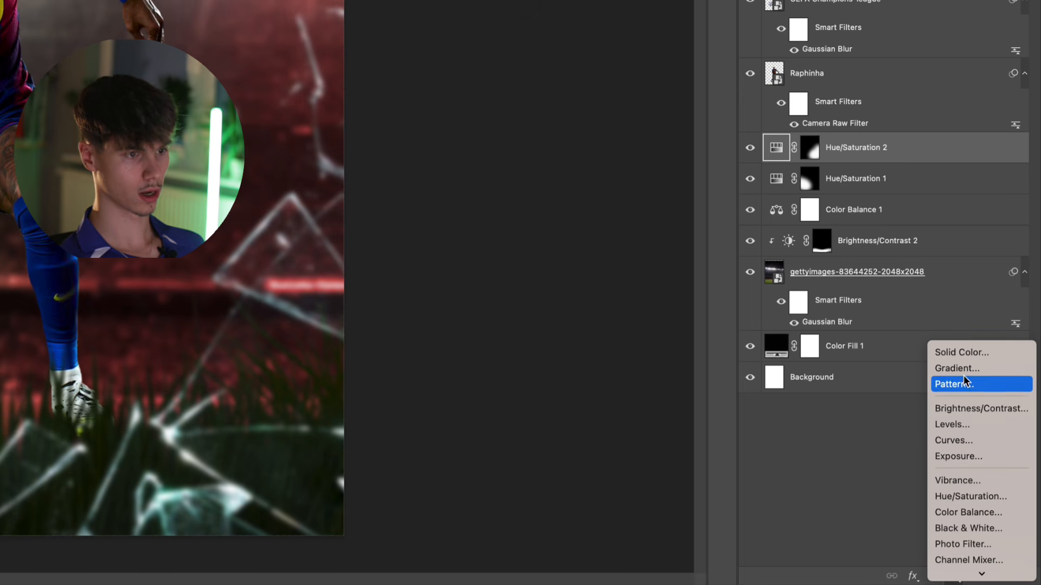
pyautogui.click(978, 353)
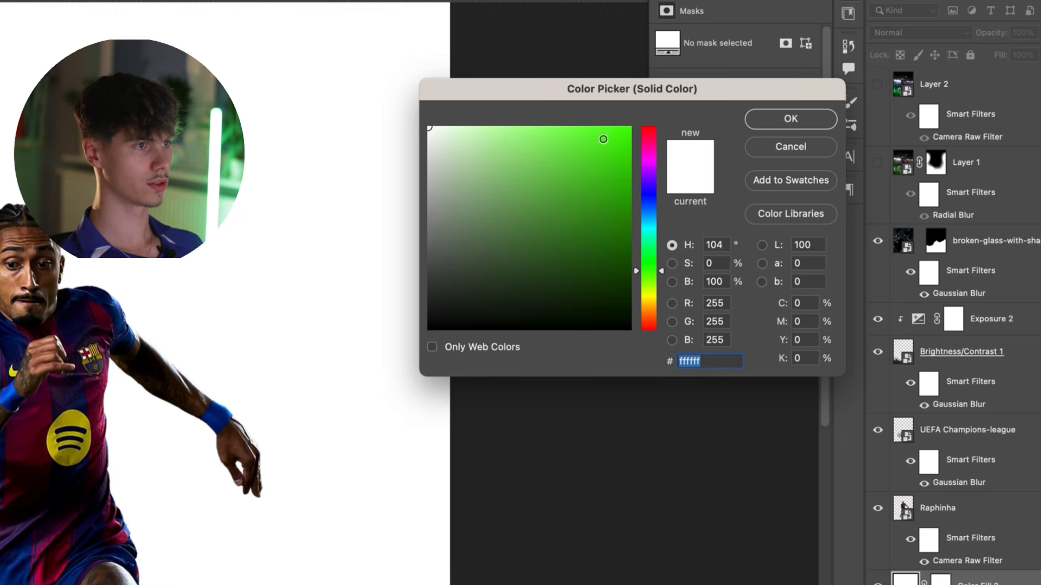
pyautogui.moveTo(602, 142); pyautogui.dragTo(600, 127)
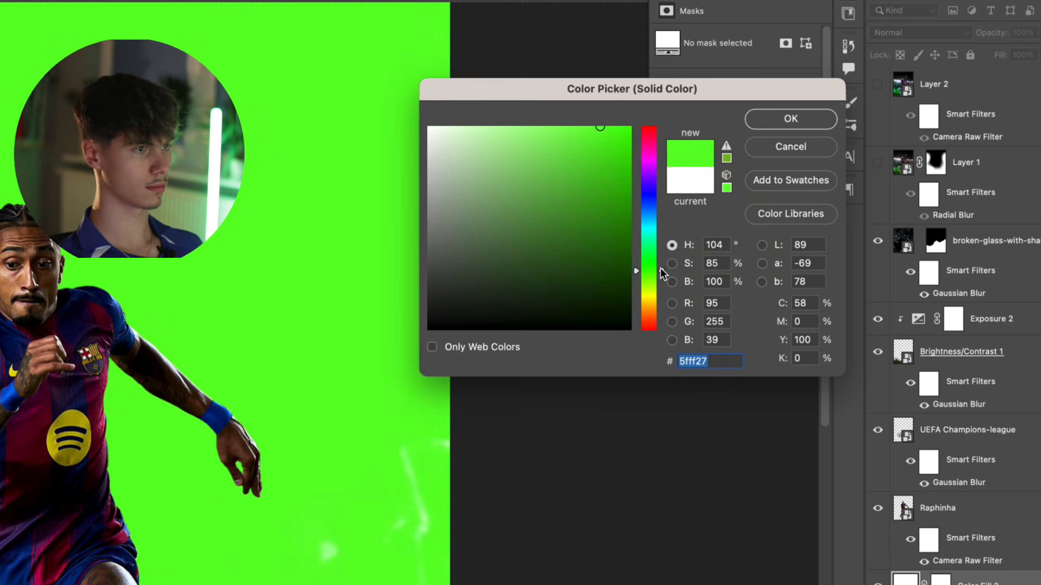
pyautogui.moveTo(660, 271); pyautogui.dragTo(664, 254)
pyautogui.press('Return')
pyautogui.click(941, 580)
pyautogui.press('super+i')
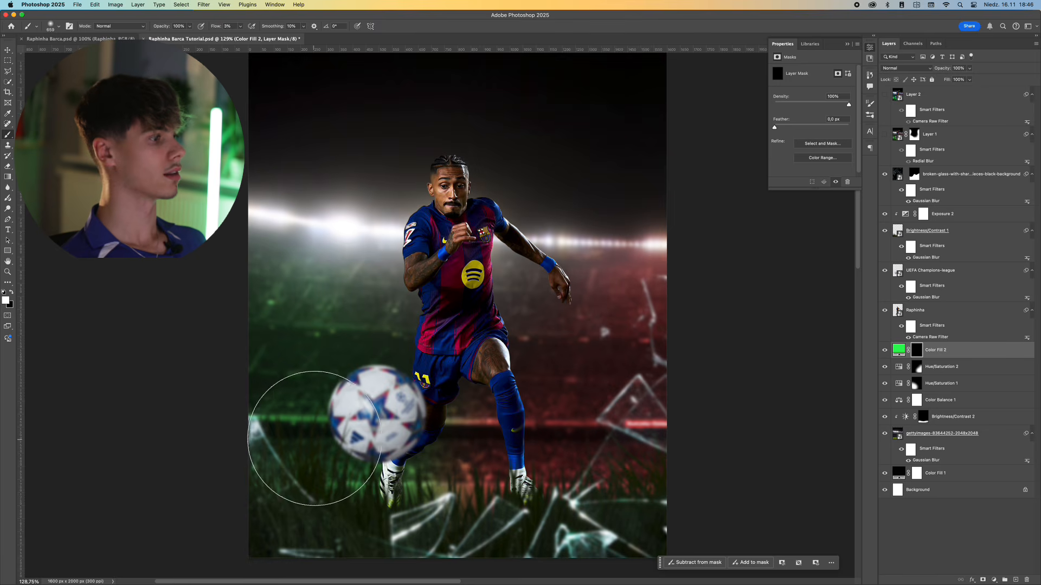
# Paint white on the Color Fill 2 mask with a large soft brush at 2% flow, revealing green over the grass and stands around the ball.
pyautogui.moveTo(315, 439); pyautogui.dragTo(301, 438)
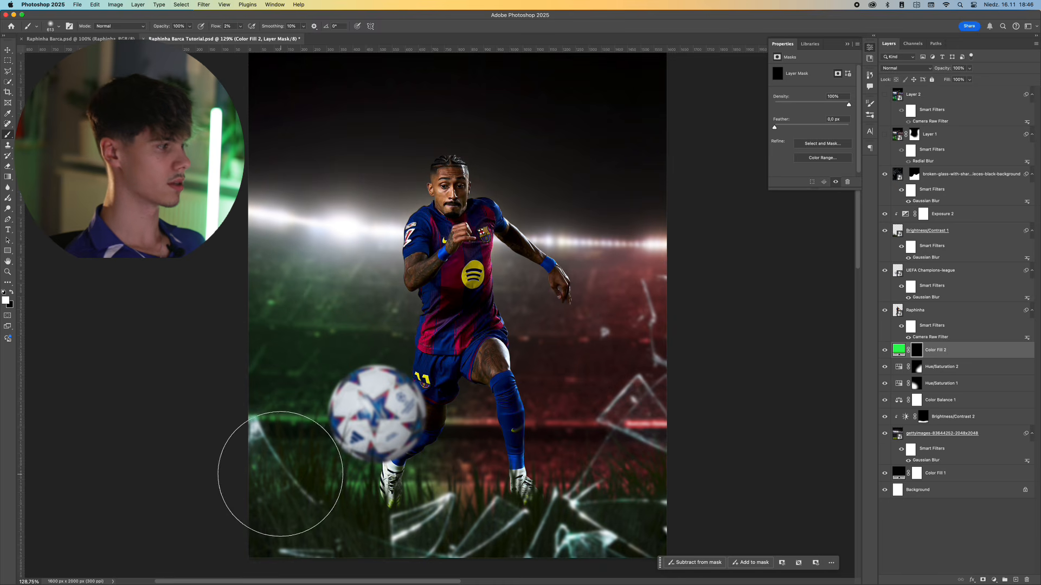
pyautogui.moveTo(308, 447)
pyautogui.mouseDown()
pyautogui.moveTo(356, 448)
pyautogui.moveTo(347, 448)
pyautogui.mouseUp()
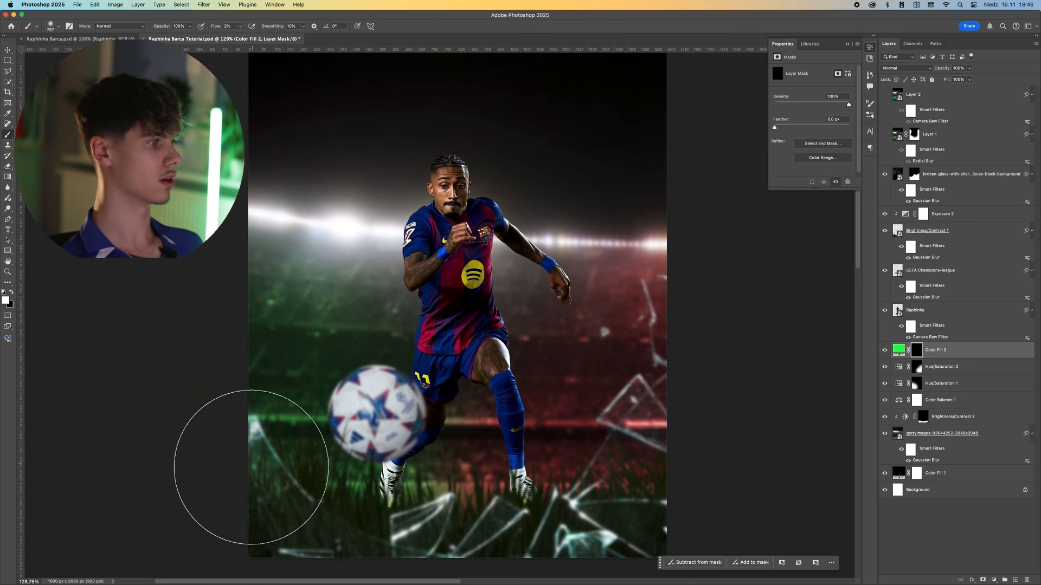
pyautogui.moveTo(269, 461); pyautogui.dragTo(283, 444)
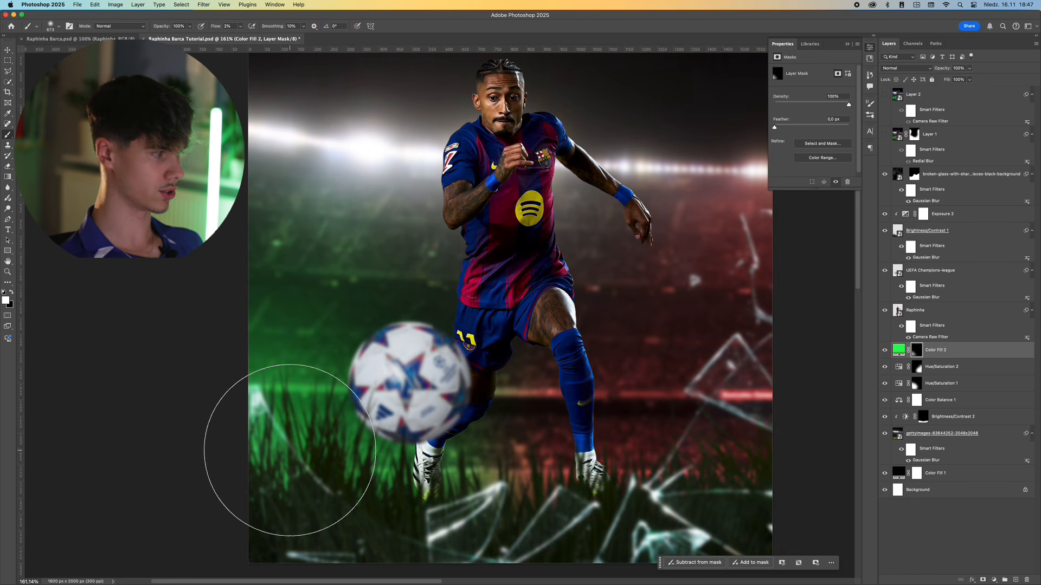
pyautogui.moveTo(291, 450); pyautogui.dragTo(302, 450)
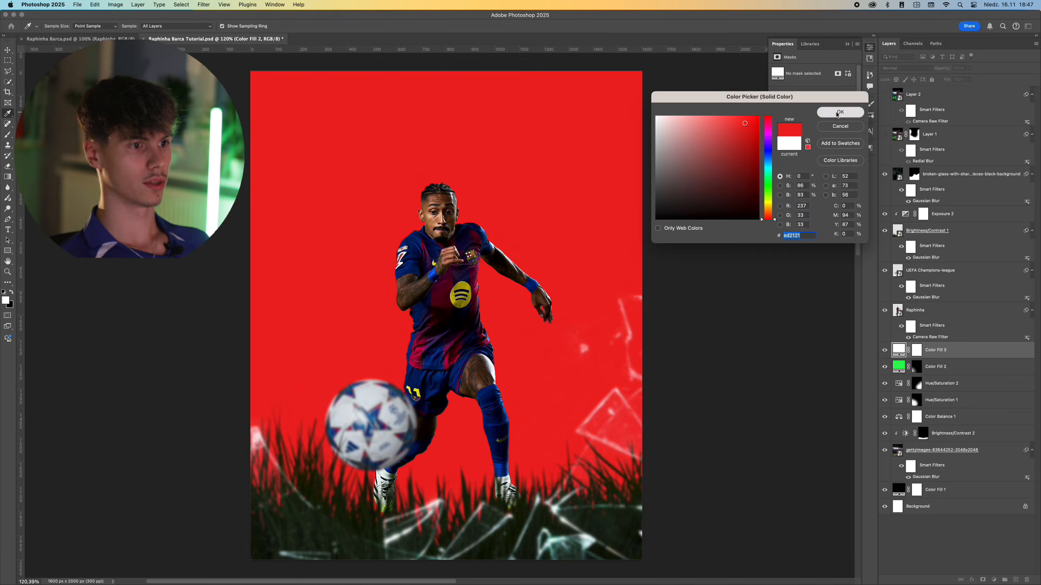
# Add a red #ed2121 Solid Color fill layer above Color Fill 2 and invert its layer mask to black.
pyautogui.click(841, 112)
pyautogui.click(917, 351)
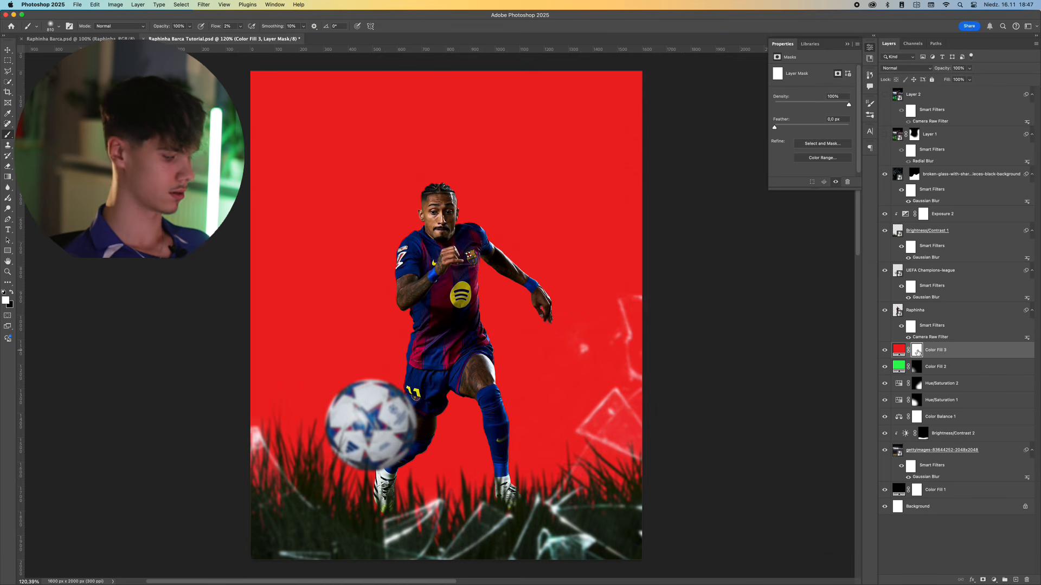
pyautogui.press('super+i')
# Paint white on the Color Fill 3 mask to reveal a red glow over the stadium's right side beside the player.
pyautogui.scroll(2, 671, 465)
pyautogui.moveTo(671, 466)
pyautogui.mouseDown()
pyautogui.moveTo(679, 442)
pyautogui.moveTo(603, 496)
pyautogui.moveTo(517, 501)
pyautogui.moveTo(604, 453)
pyautogui.moveTo(701, 364)
pyautogui.moveTo(700, 343)
pyautogui.moveTo(654, 439)
pyautogui.moveTo(542, 492)
pyautogui.moveTo(538, 369)
pyautogui.mouseUp()
pyautogui.moveTo(611, 343)
pyautogui.mouseDown()
pyautogui.moveTo(577, 341)
pyautogui.moveTo(587, 340)
pyautogui.mouseUp()
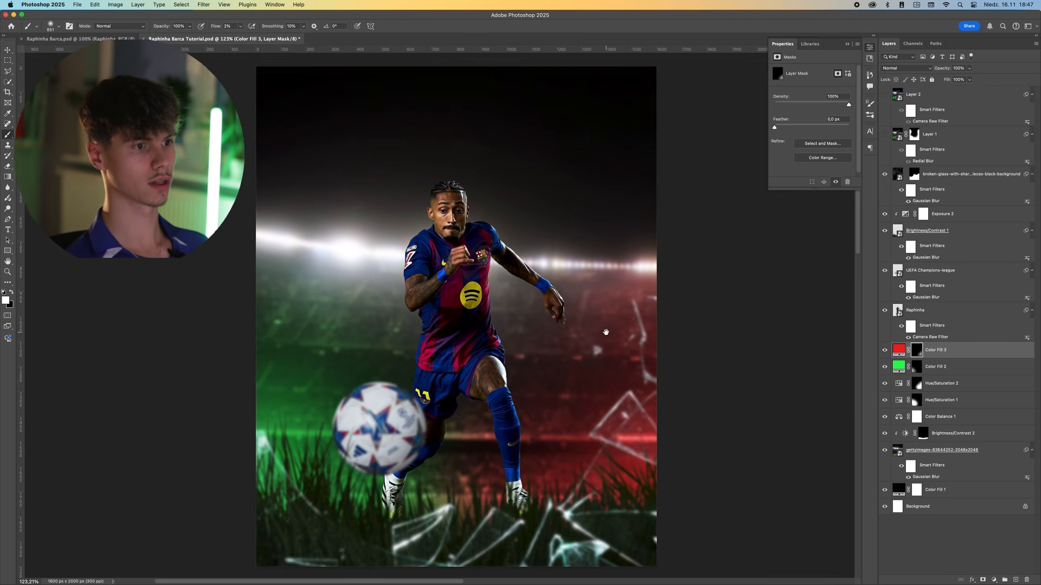
# Add an Exposure adjustment above Color Fill 3 with Exposure +1.06 and invert its layer mask to black.
pyautogui.click(993, 579)
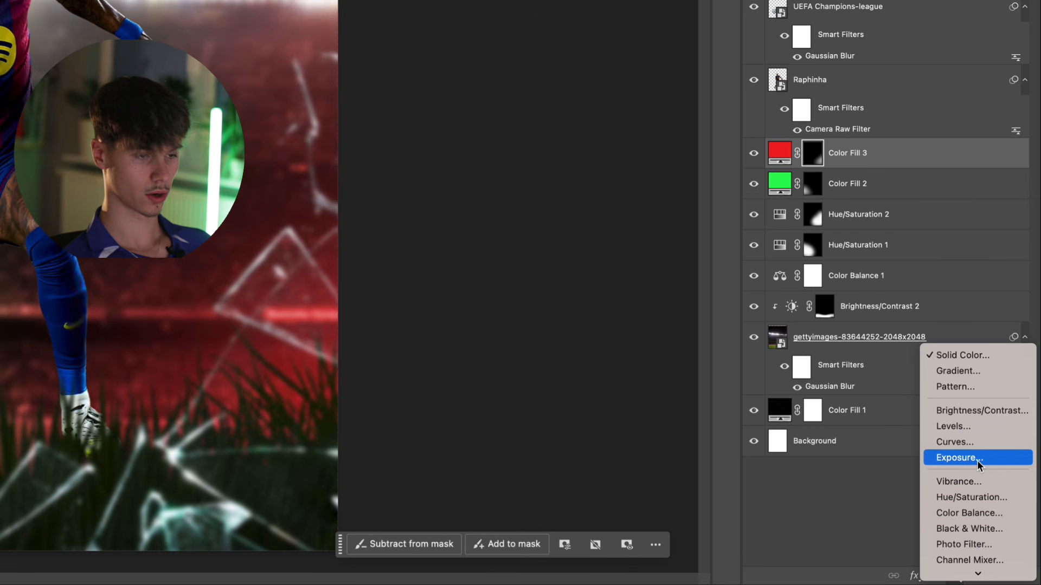
pyautogui.click(976, 459)
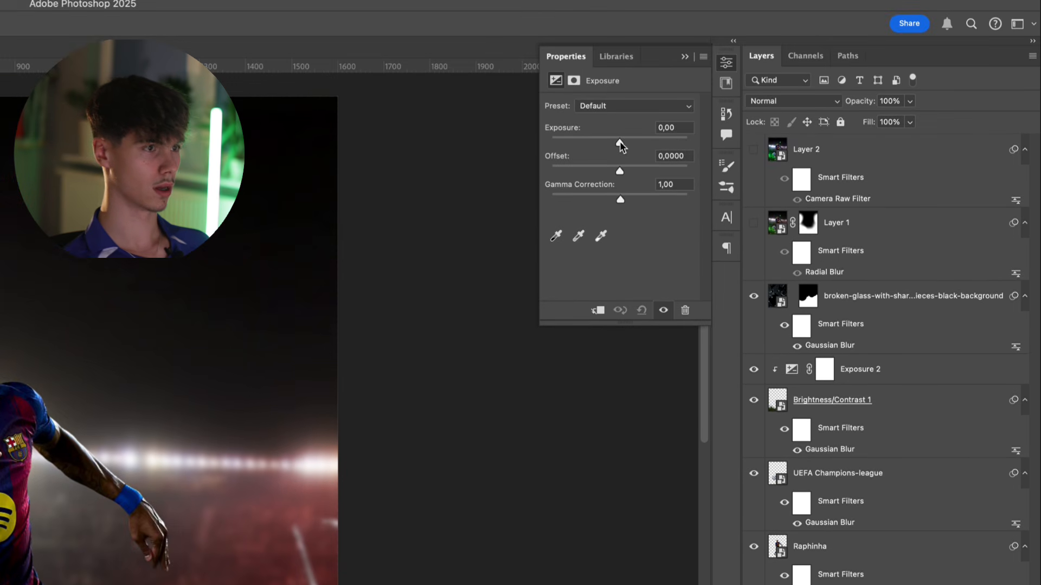
pyautogui.moveTo(620, 69); pyautogui.dragTo(627, 67)
pyautogui.moveTo(628, 139); pyautogui.dragTo(630, 140)
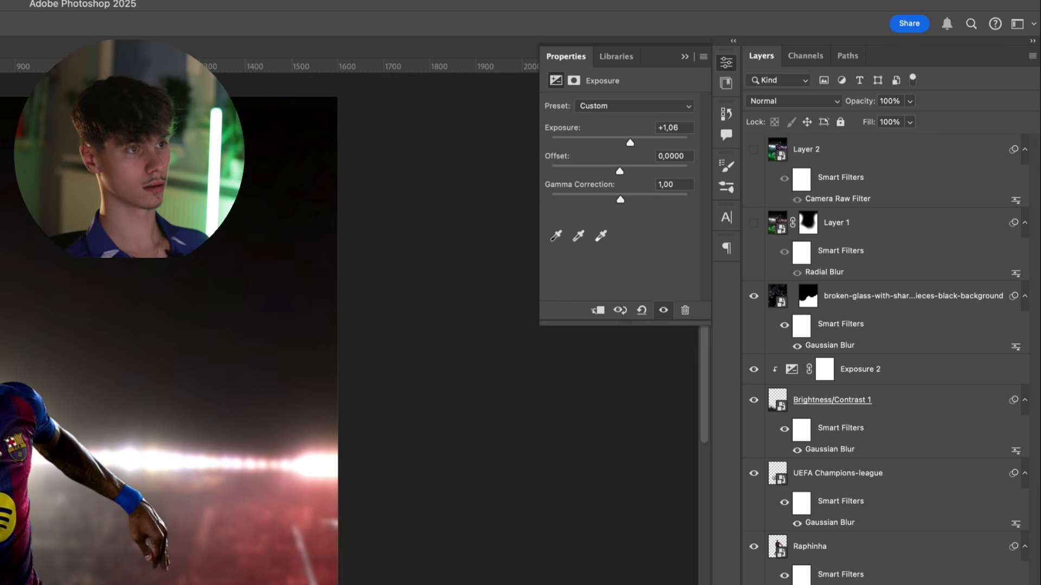
pyautogui.press('super+i')
# Paint white on the Exposure 3 mask to brighten the green glow at the poster's left edge and the red glow at its right edge.
pyautogui.moveTo(348, 444); pyautogui.dragTo(369, 444)
pyautogui.moveTo(369, 426); pyautogui.dragTo(387, 390)
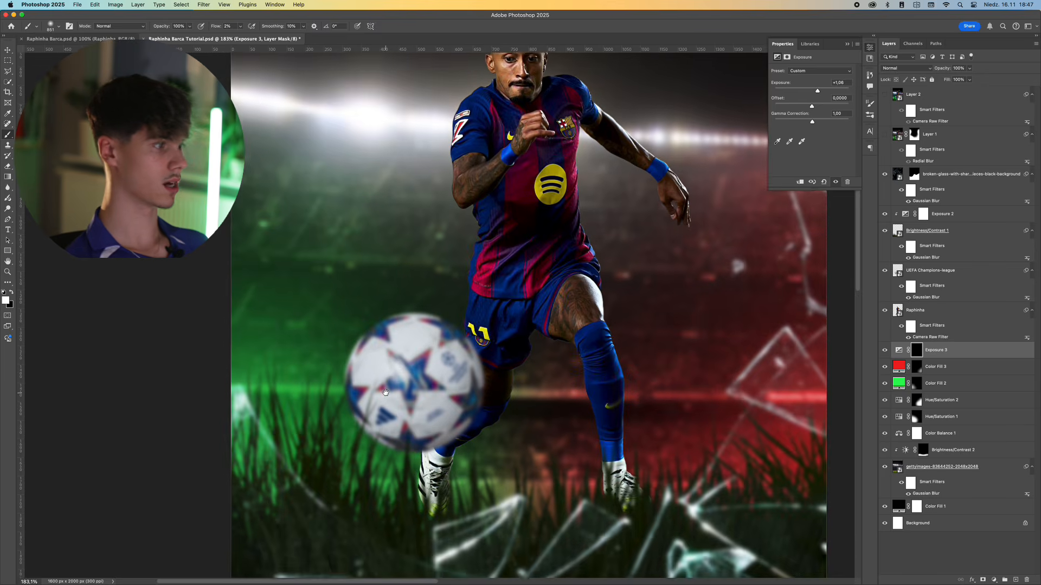
pyautogui.keyDown('ctrl'); pyautogui.keyDown('alt'); pyautogui.moveTo(248, 455); pyautogui.dragTo(210, 454); pyautogui.keyUp('alt'); pyautogui.keyUp('ctrl')
pyautogui.moveTo(211, 451)
pyautogui.mouseDown()
pyautogui.moveTo(219, 423)
pyautogui.moveTo(290, 477)
pyautogui.moveTo(309, 509)
pyautogui.moveTo(217, 415)
pyautogui.moveTo(215, 390)
pyautogui.mouseUp()
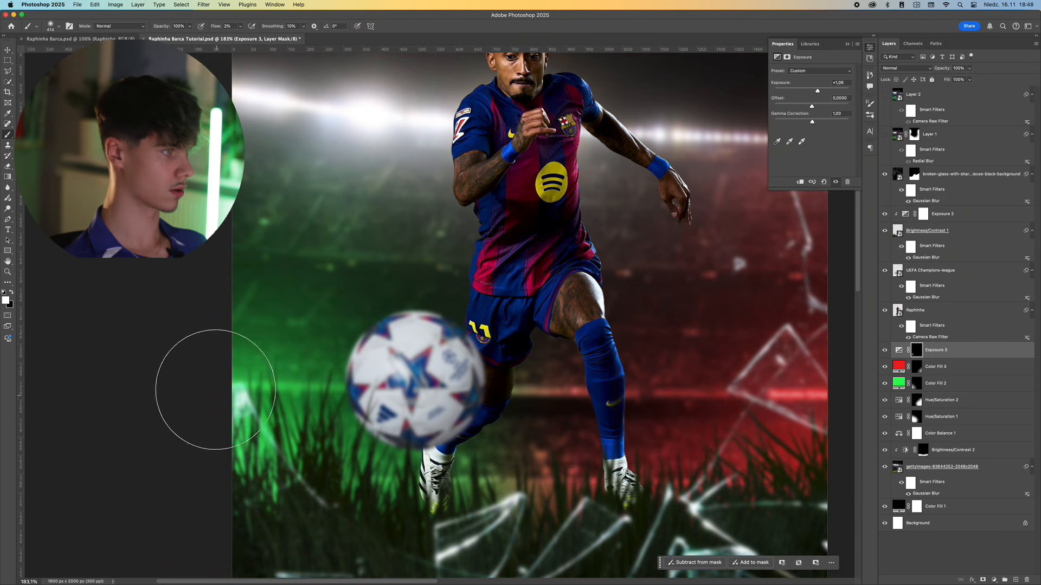
pyautogui.moveTo(517, 433); pyautogui.dragTo(304, 402)
pyautogui.moveTo(627, 420)
pyautogui.mouseDown()
pyautogui.moveTo(553, 456)
pyautogui.moveTo(637, 415)
pyautogui.moveTo(645, 388)
pyautogui.moveTo(562, 455)
pyautogui.moveTo(531, 464)
pyautogui.moveTo(607, 447)
pyautogui.moveTo(646, 409)
pyautogui.mouseUp()
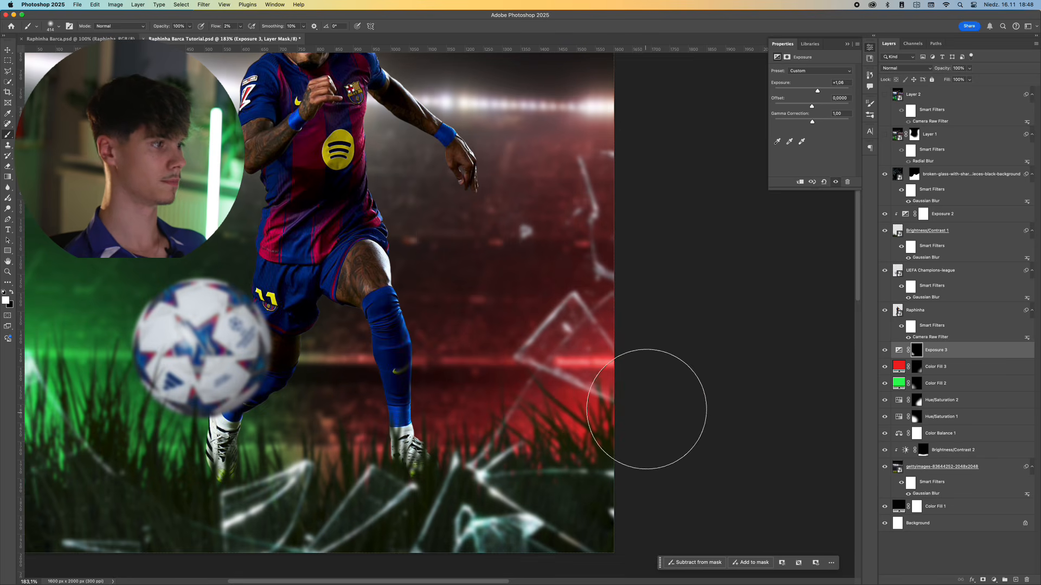
# Switch to Finder, open the Fire folder in Overlay & Textures Pack, and place Fire 5.jpg above the Exposure 3 layer.
pyautogui.press('super+0')
pyautogui.click(978, 351)
pyautogui.moveTo(221, 582)
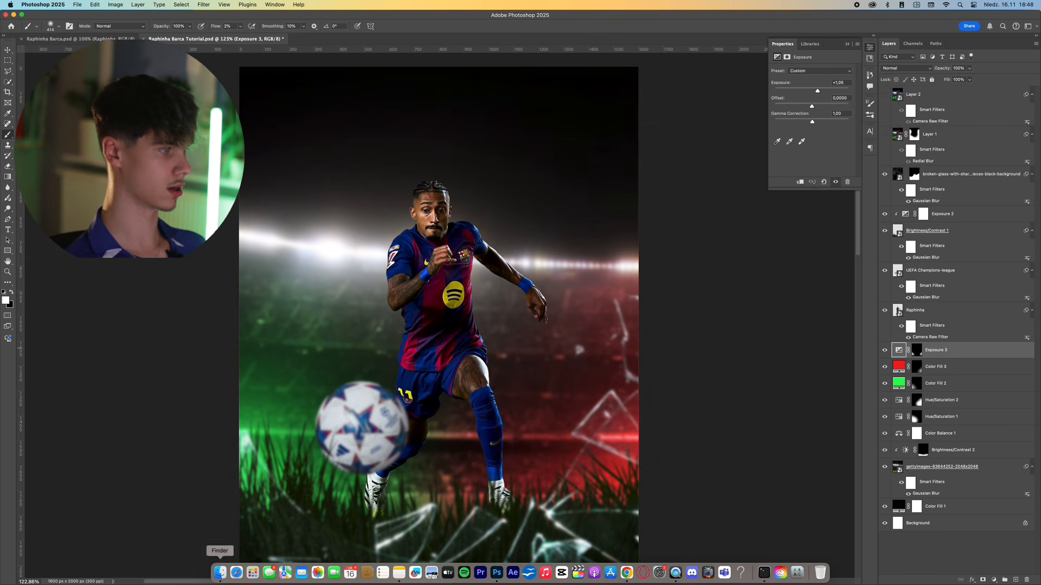
pyautogui.click(219, 579)
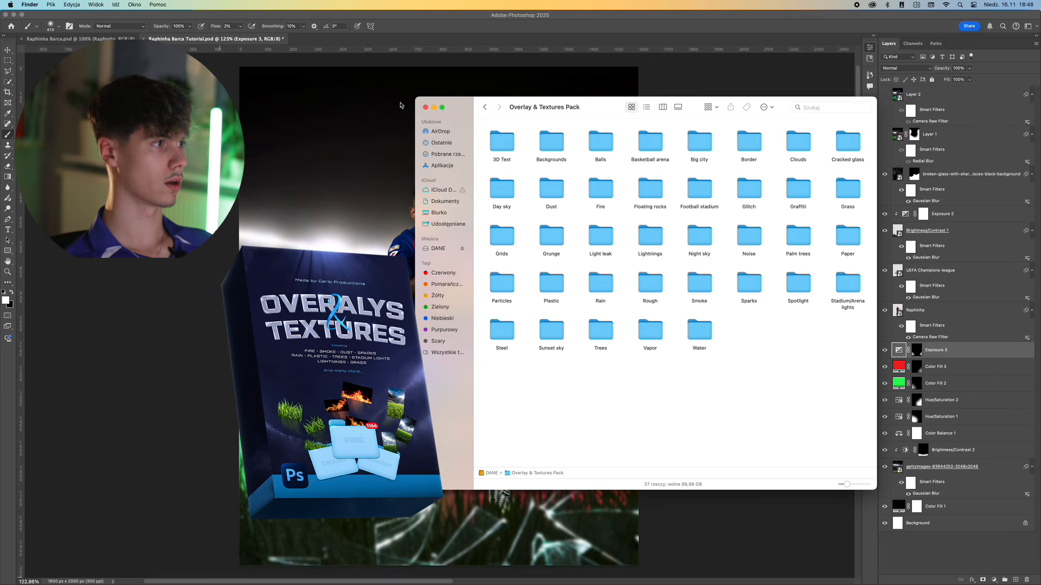
pyautogui.moveTo(417, 98); pyautogui.dragTo(367, 96)
pyautogui.moveTo(560, 104); pyautogui.dragTo(678, 118)
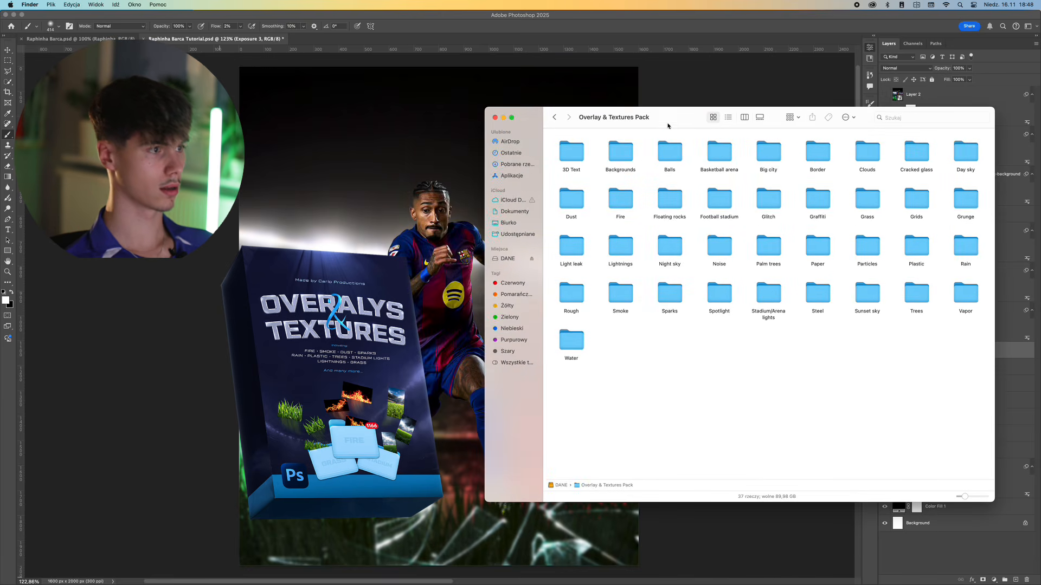
pyautogui.doubleClick(621, 199)
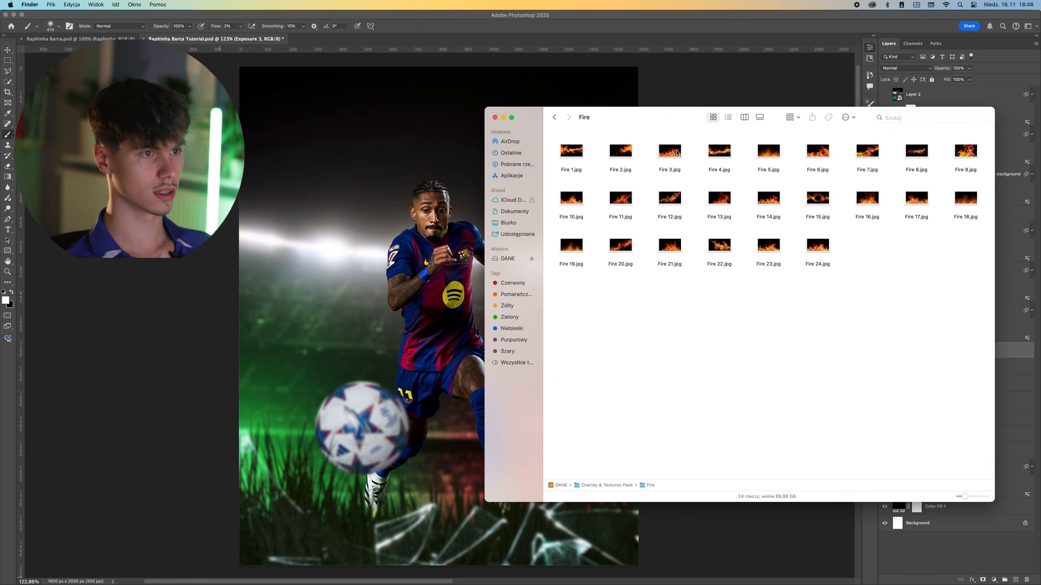
pyautogui.doubleClick(768, 152)
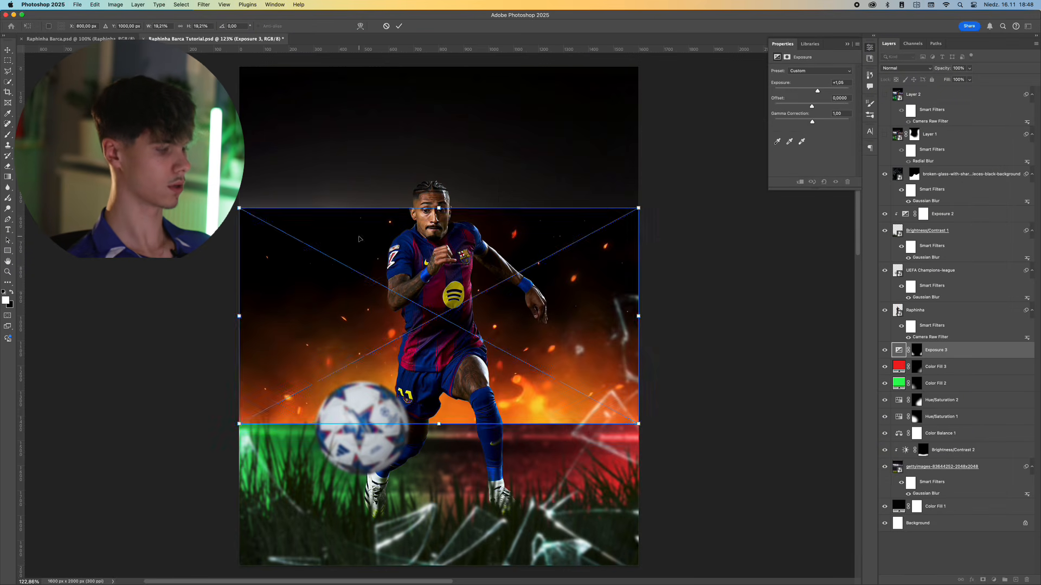
# Enlarge the Fire 5 image, rotate it about -5.8° over the lower poster, and change its blend mode so the black background disappears.
pyautogui.moveTo(703, 173); pyautogui.dragTo(653, 215)
pyautogui.moveTo(583, 315); pyautogui.dragTo(573, 325)
pyautogui.press('Return')
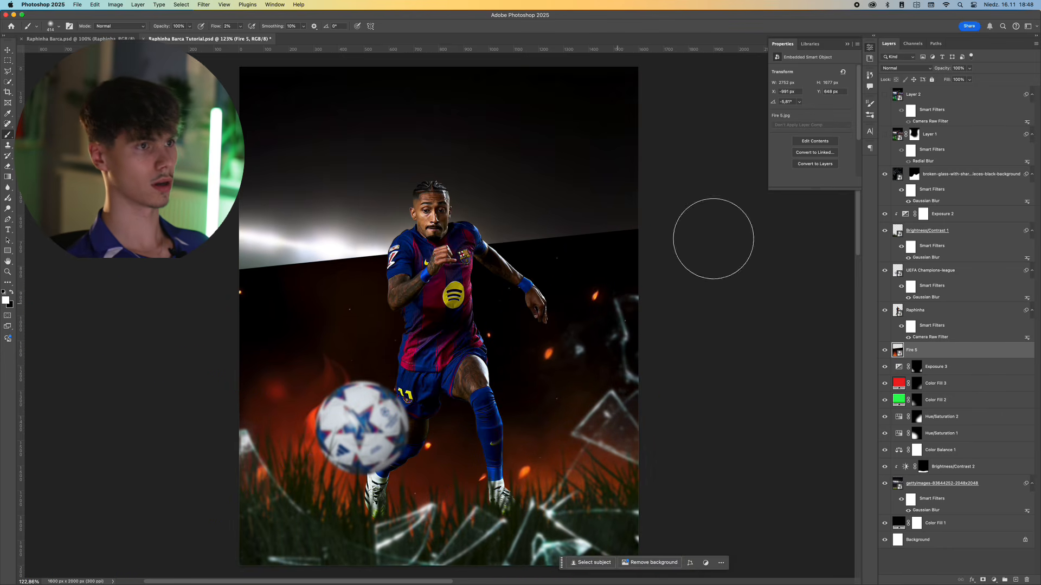
pyautogui.click(906, 68)
pyautogui.click(909, 147)
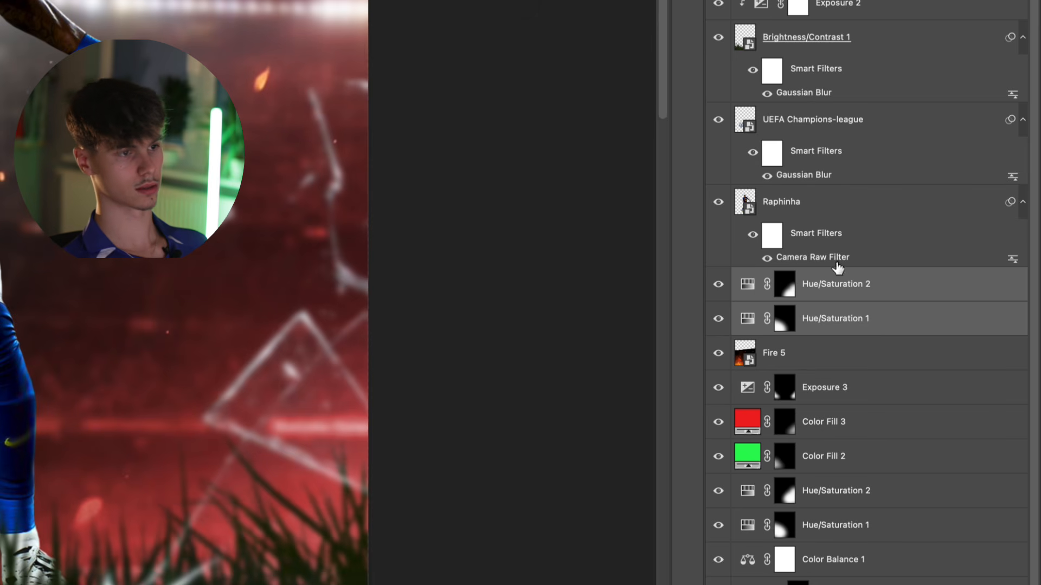
# Clip the copied Hue/Saturation 1 and Hue/Saturation 2 layers to Fire 5 and compare the poster with the fire hidden and shown.
pyautogui.keyDown('alt'); pyautogui.click(883, 334); pyautogui.keyUp('alt')
pyautogui.keyDown('alt'); pyautogui.click(883, 299); pyautogui.keyUp('alt')
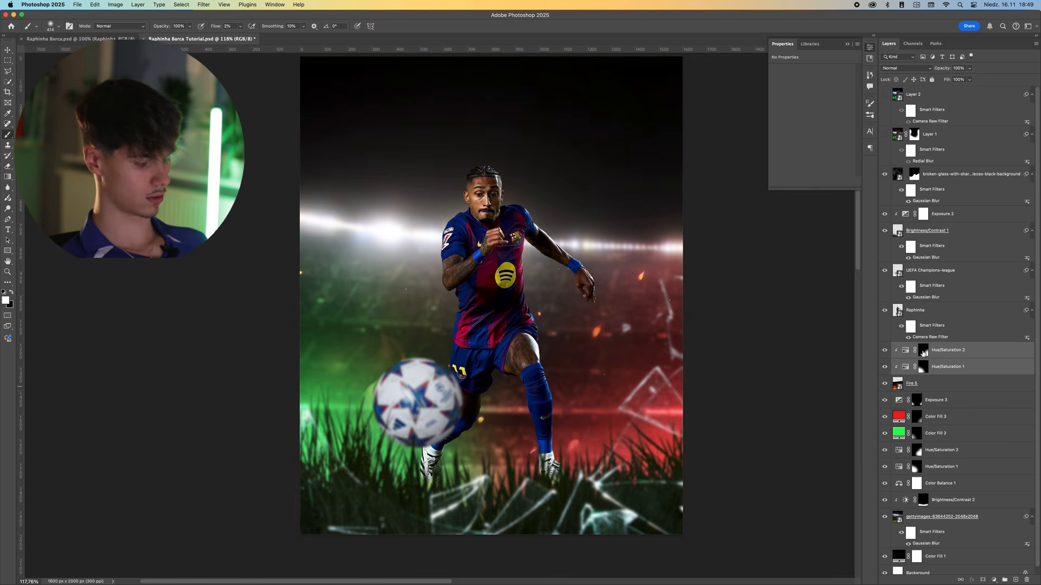
pyautogui.click(922, 366)
pyautogui.scroll(-1, 660, 398)
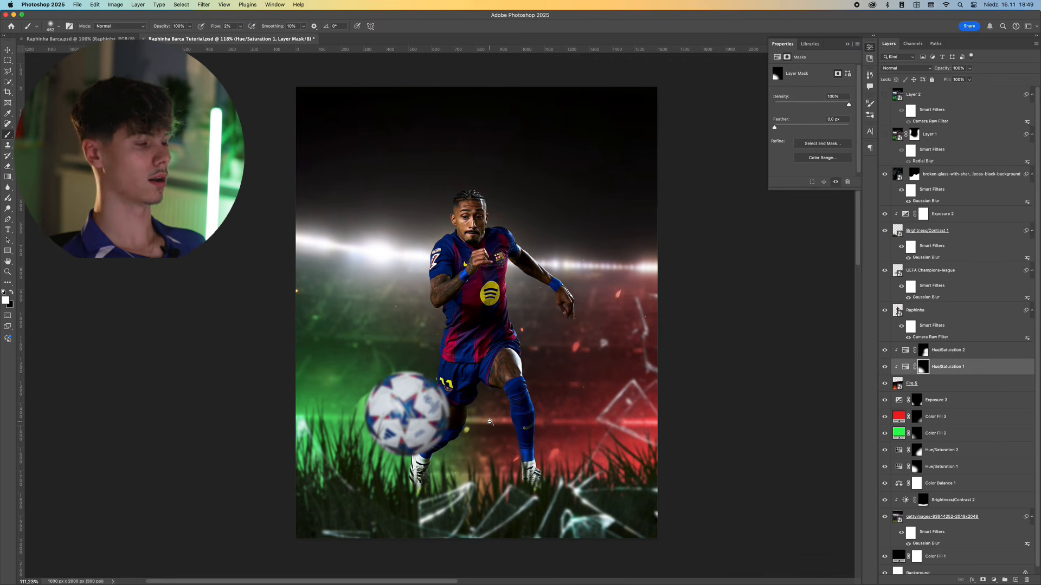
pyautogui.press('v')
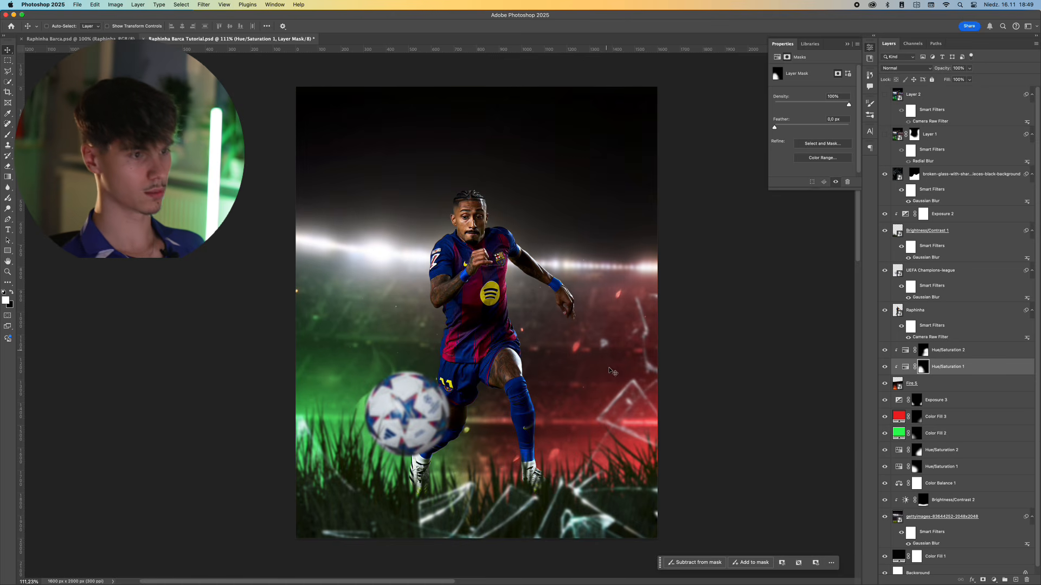
pyautogui.click(885, 384)
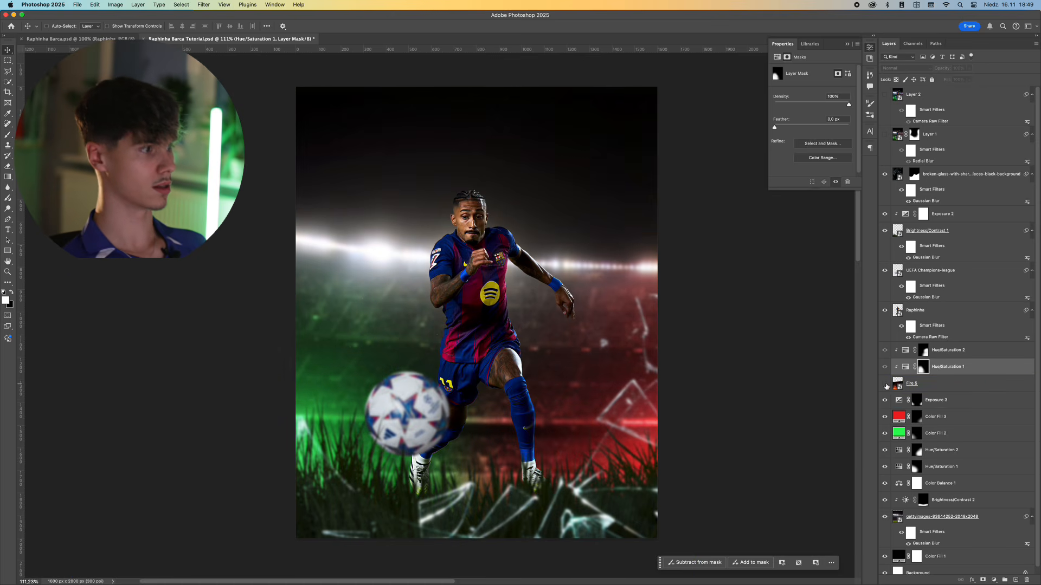
pyautogui.click(884, 384)
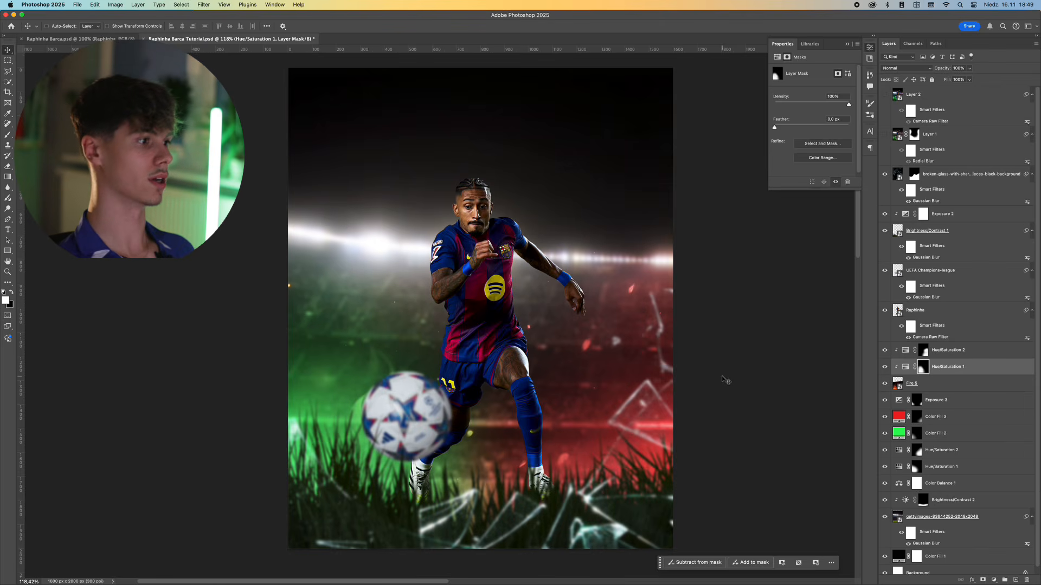
# Delete the Fire 5 layer together with its two clipped Hue/Saturation adjustments.
pyautogui.keyDown('shift'); pyautogui.click(965, 350); pyautogui.keyUp('shift')
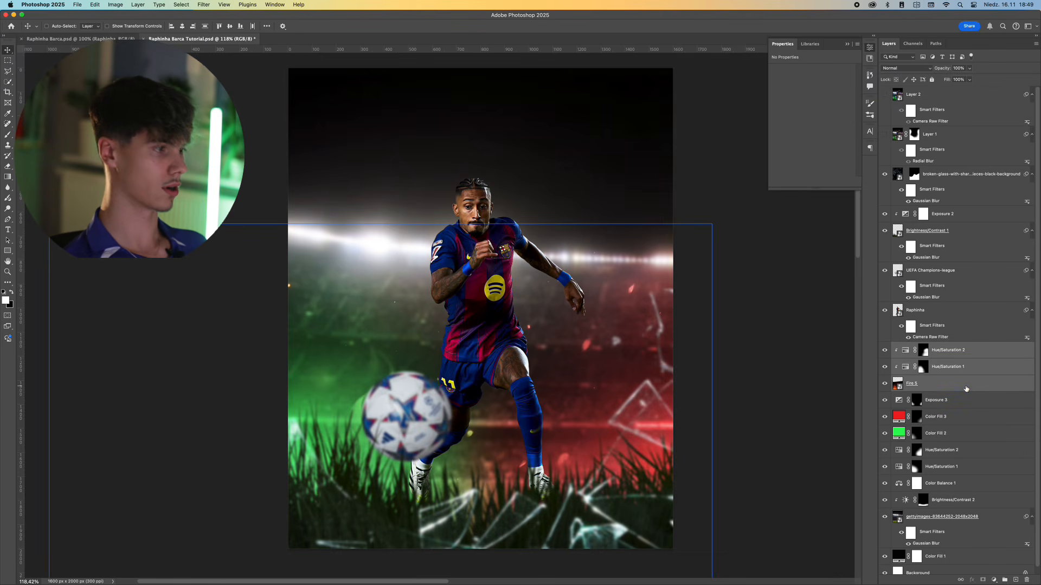
pyautogui.press('BackSpace')
pyautogui.scroll(1, 614, 336)
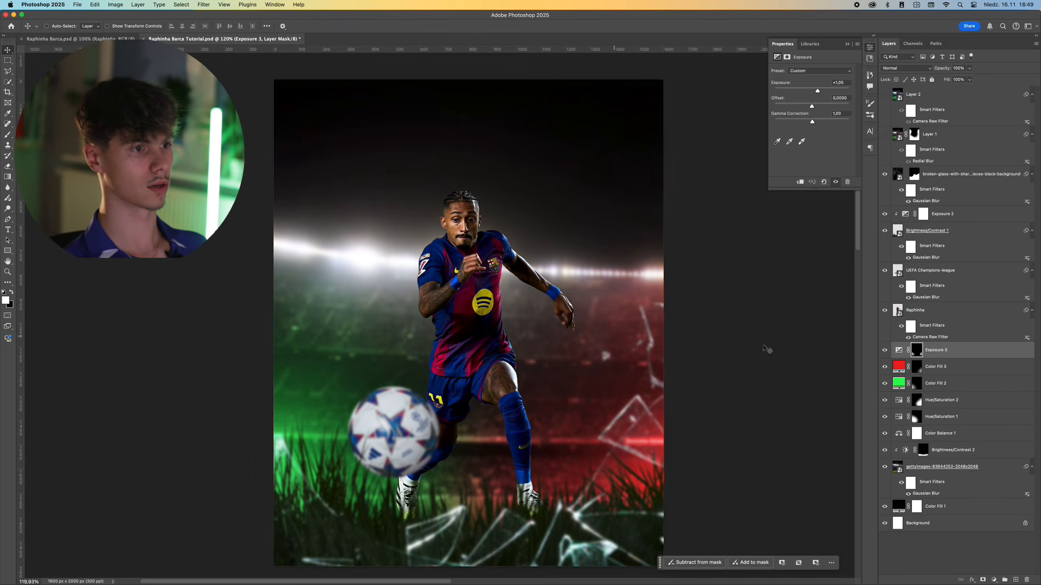
# Check the finished Raphinha Barca.psd for reference, and in the tutorial document add a Color Balance adjustment clipped to the Raphinha layer.
pyautogui.click(76, 38)
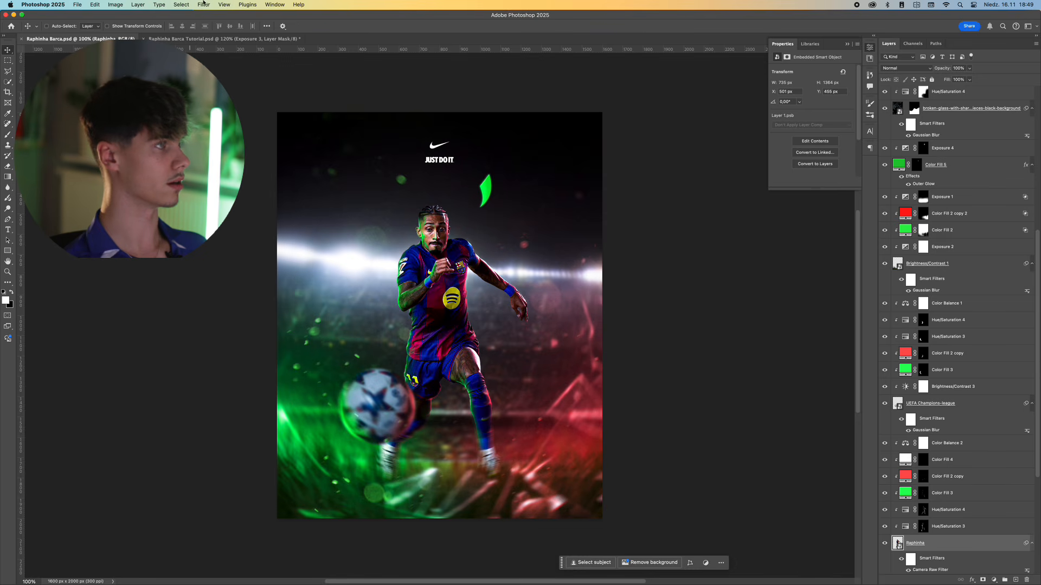
pyautogui.click(220, 39)
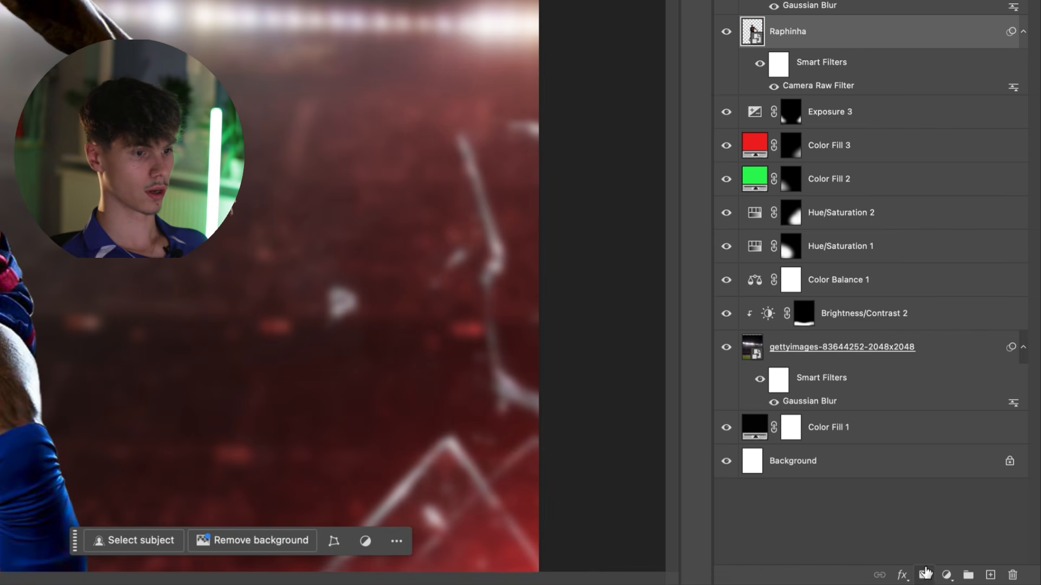
pyautogui.click(993, 580)
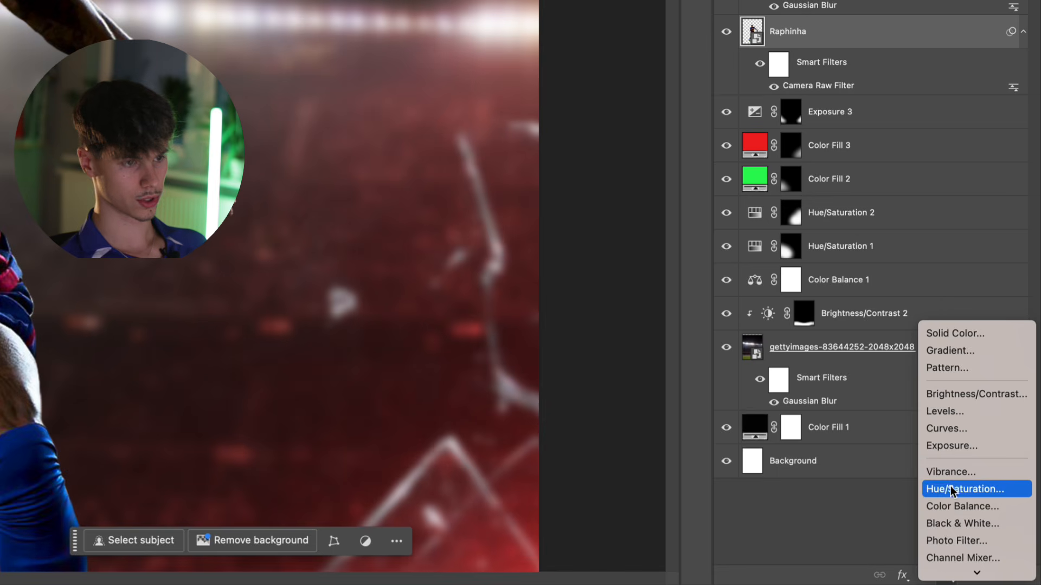
pyautogui.click(974, 508)
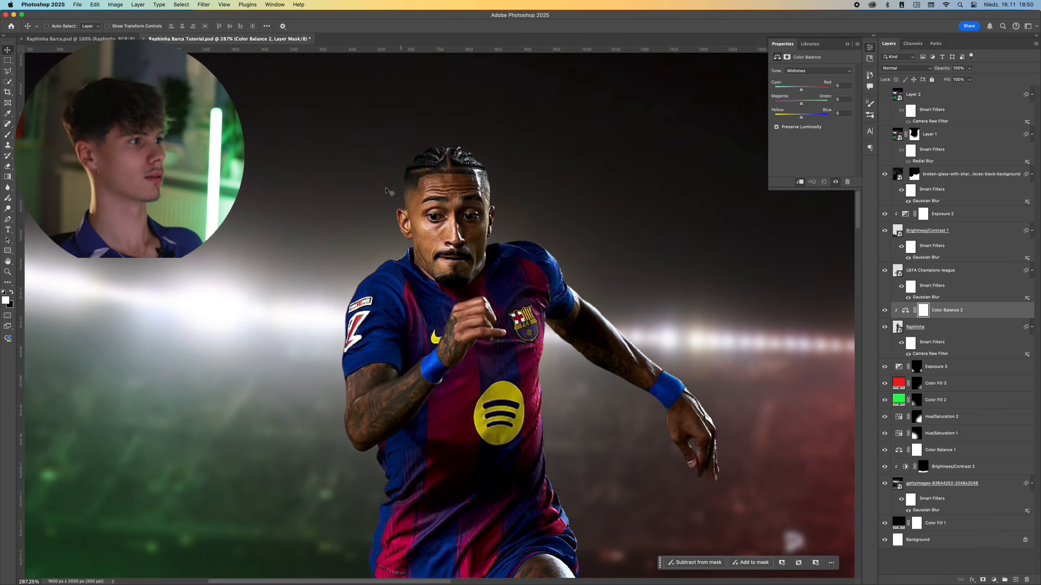
# Shift the clipped Color Balance 2 midtones to -5 toward cyan and slightly toward green and blue, and compare the player with and without it.
pyautogui.moveTo(452, 251); pyautogui.dragTo(421, 250)
pyautogui.scroll(-3, 422, 282)
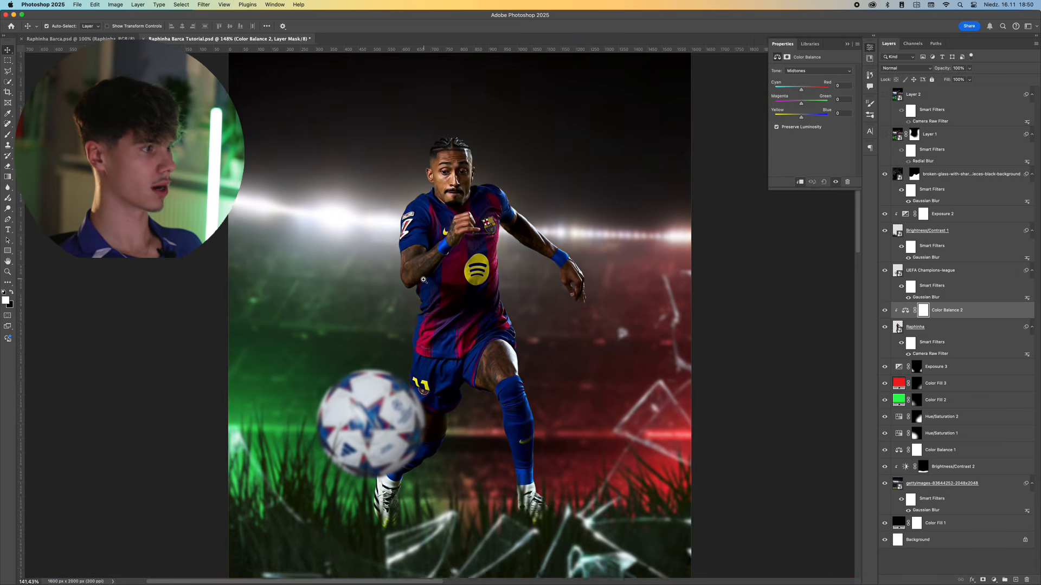
pyautogui.moveTo(449, 153); pyautogui.dragTo(477, 154)
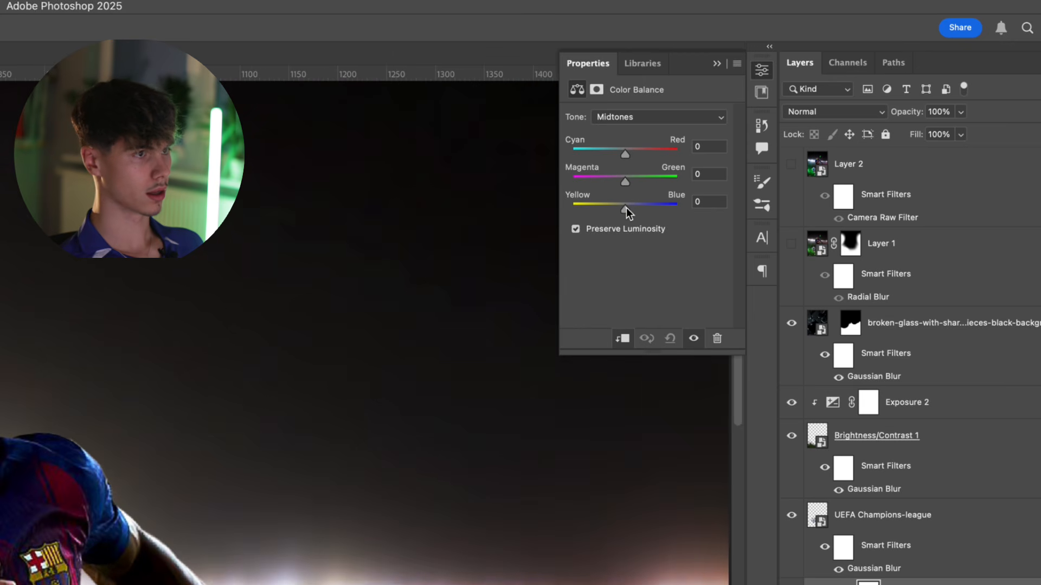
pyautogui.moveTo(626, 207); pyautogui.dragTo(632, 207)
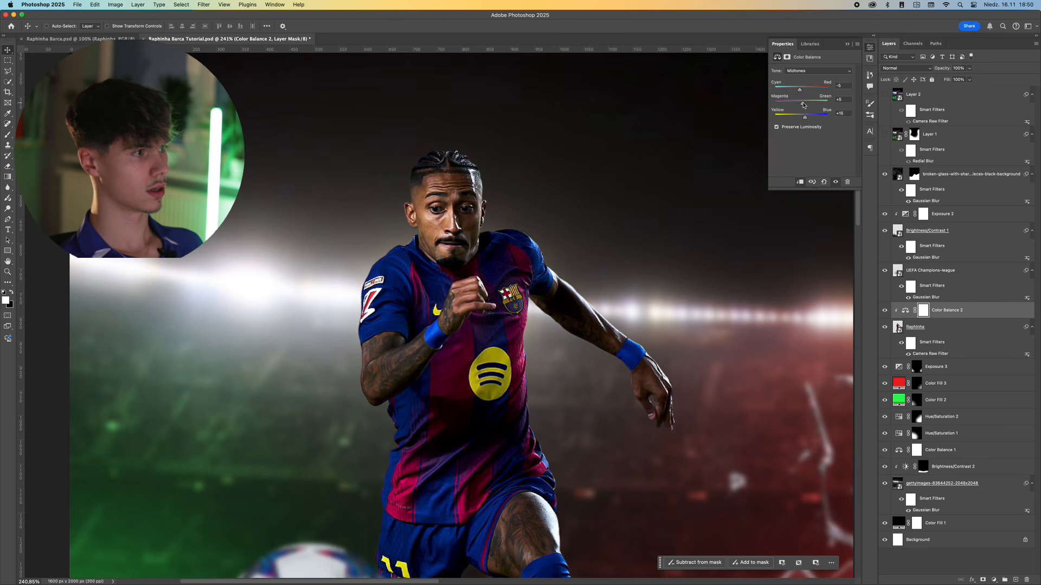
pyautogui.scroll(2, 533, 265)
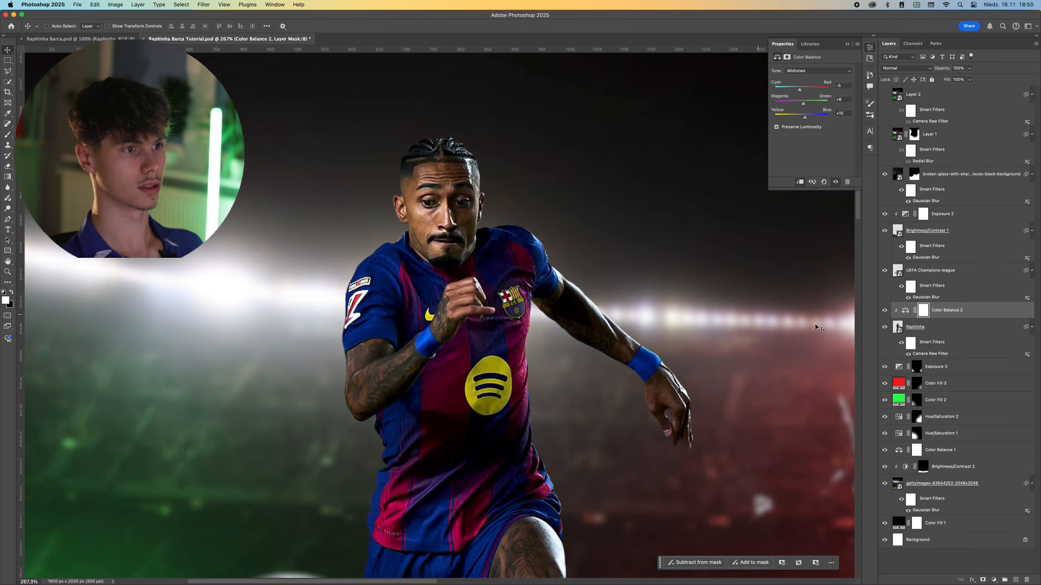
pyautogui.click(884, 310)
pyautogui.click(885, 311)
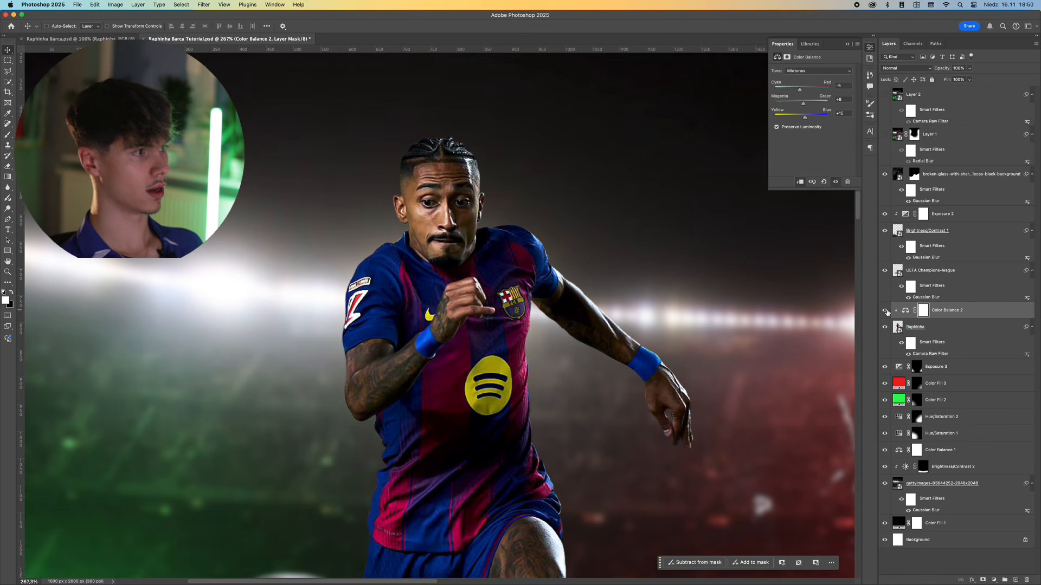
pyautogui.scroll(-3, 561, 285)
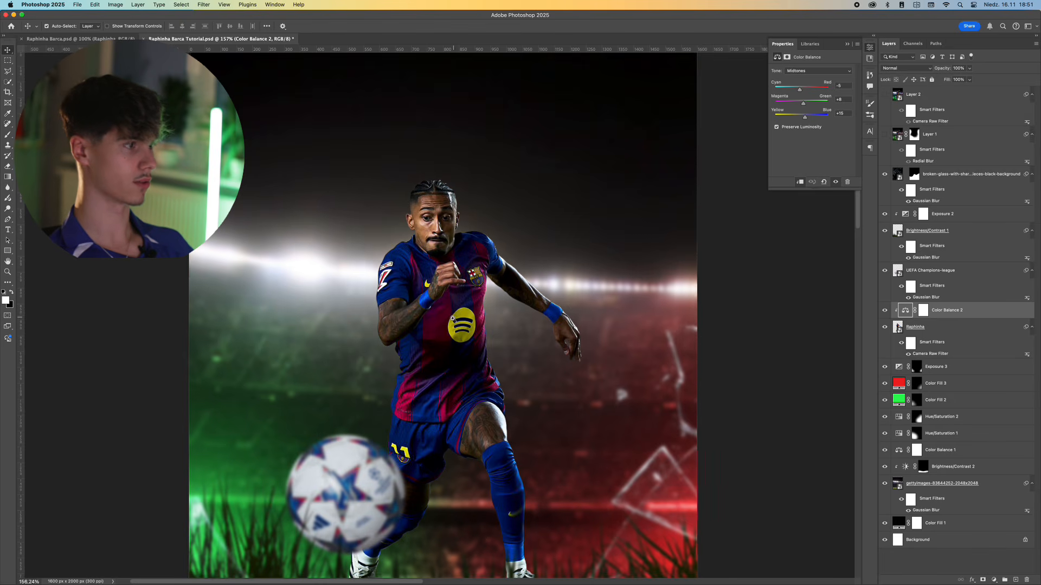
# Add a Brightness/Contrast adjustment clipped to the Raphinha stack above Color Balance 2, with brightness set to -25.
pyautogui.scroll(-3, 449, 323)
pyautogui.scroll(3, 449, 323)
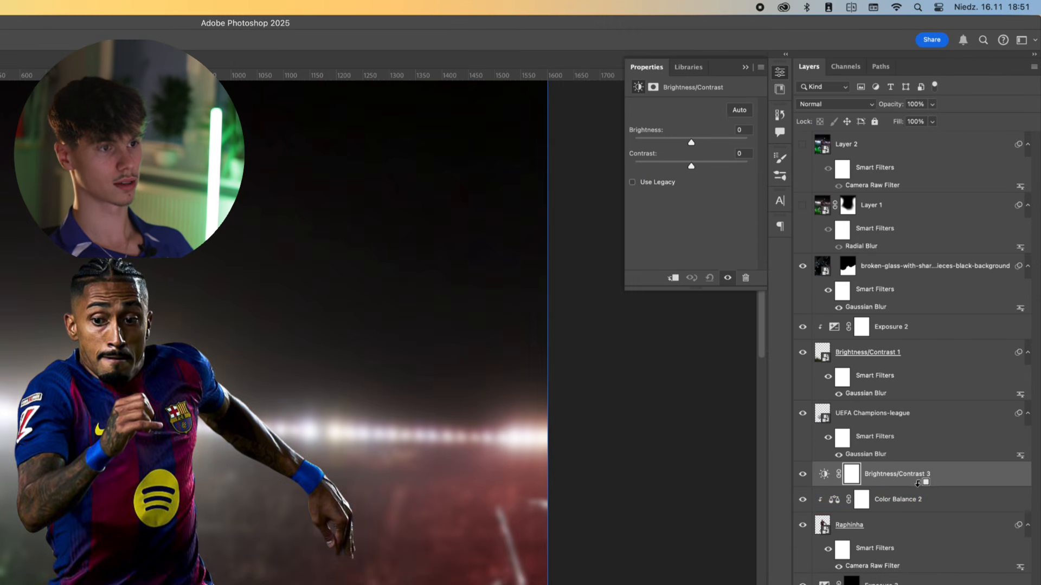
pyautogui.keyDown('alt'); pyautogui.click(920, 485); pyautogui.keyUp('alt')
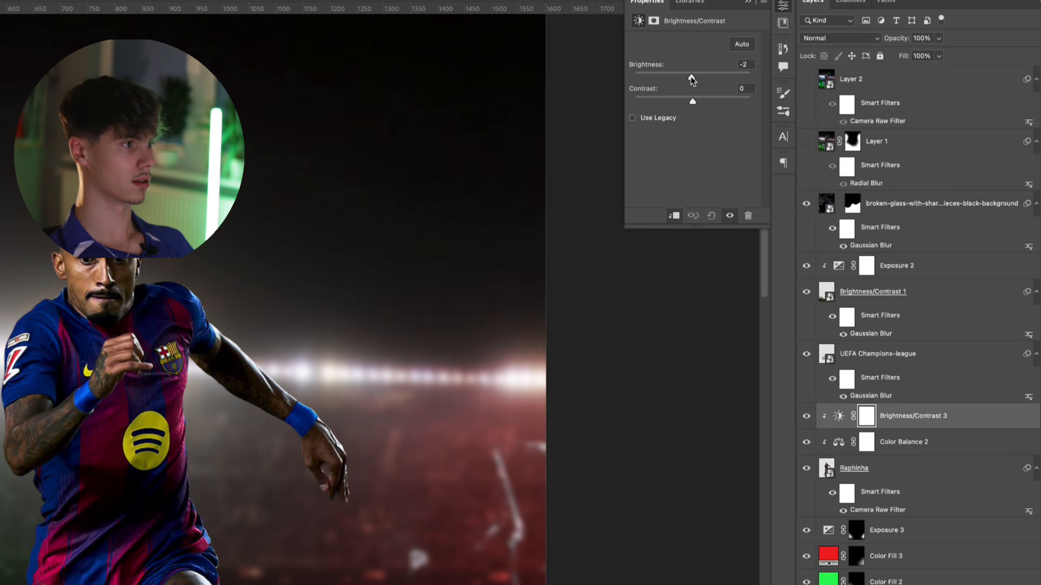
pyautogui.moveTo(689, 77); pyautogui.dragTo(682, 77)
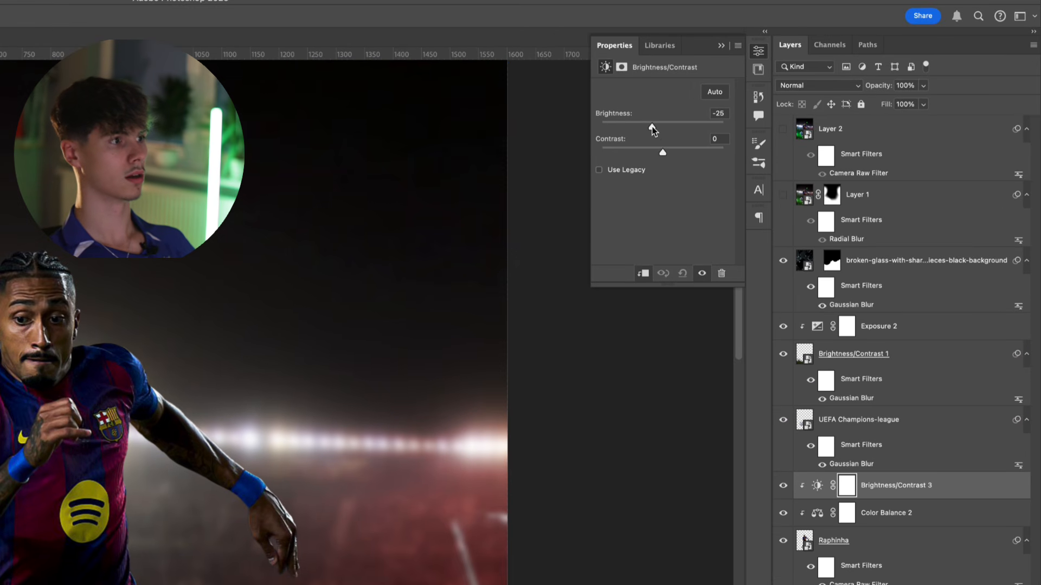
pyautogui.press('z')
pyautogui.moveTo(39, 392); pyautogui.dragTo(121, 407)
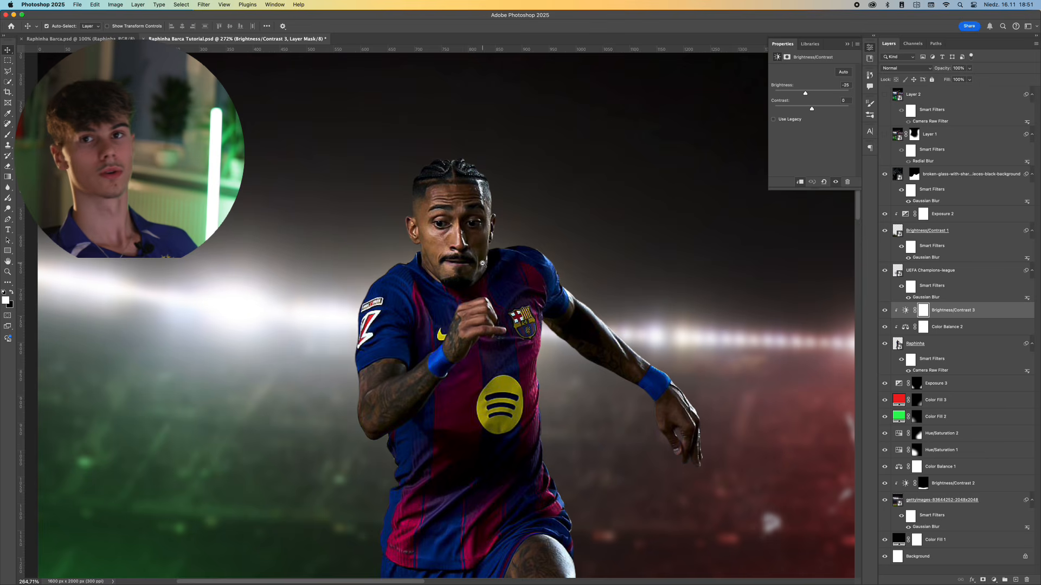
pyautogui.press('v')
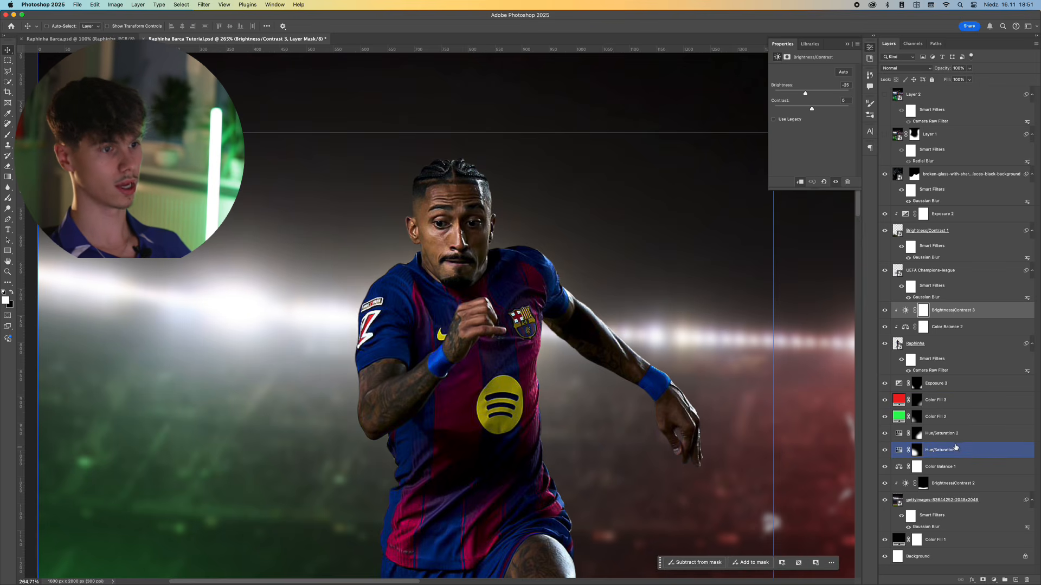
# Copy the green Hue/Saturation 1 adjustment above Brightness/Contrast 3, clip it to the player and fill its mask with black.
pyautogui.click(943, 434)
pyautogui.scroll(-5, 469, 412)
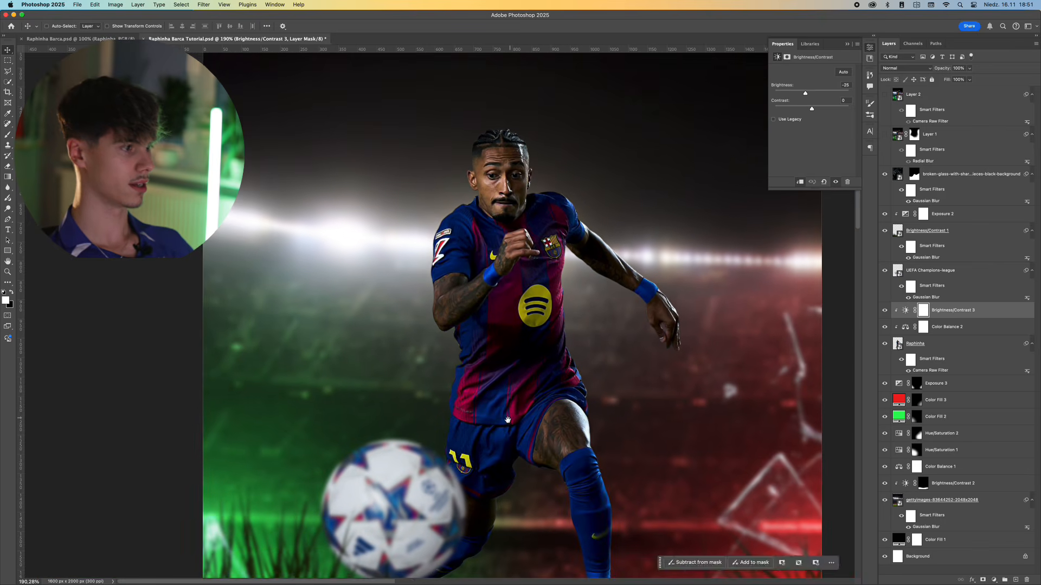
pyautogui.scroll(2, 444, 464)
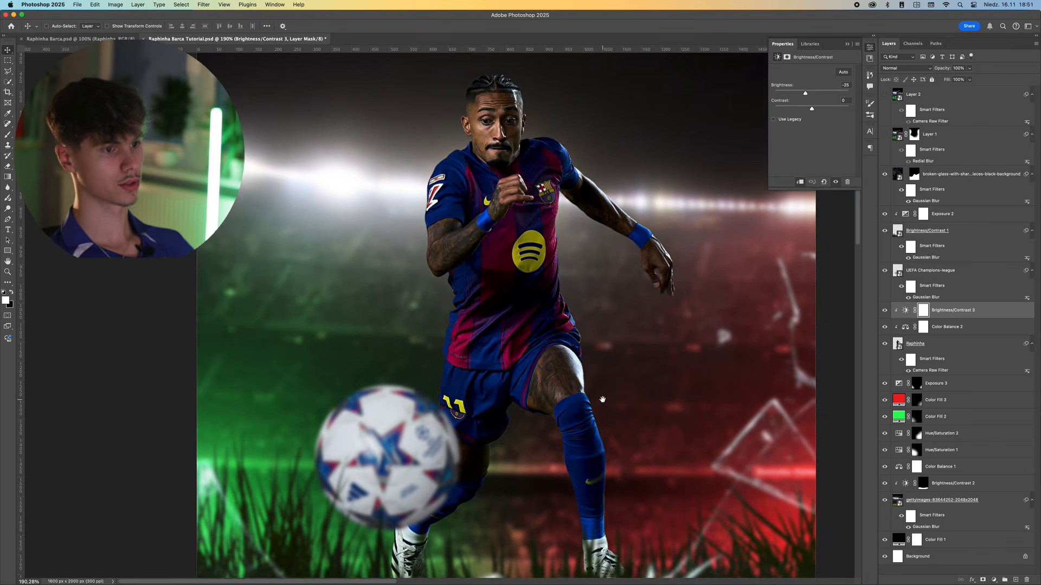
pyautogui.click(943, 450)
pyautogui.moveTo(905, 450); pyautogui.dragTo(915, 302)
pyautogui.keyDown('alt'); pyautogui.click(970, 318); pyautogui.keyUp('alt')
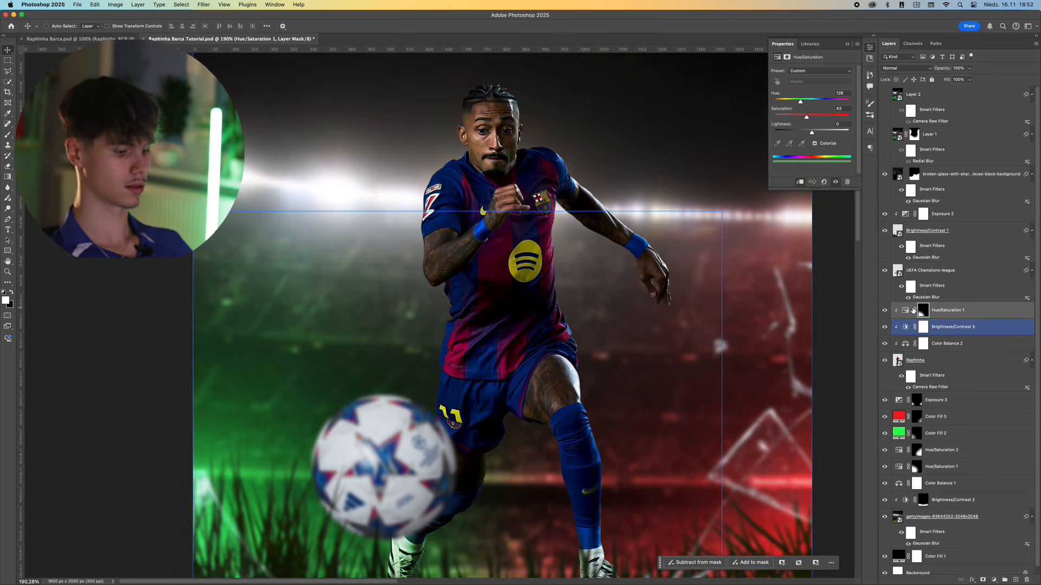
pyautogui.press('b')
pyautogui.scroll(5, 387, 175)
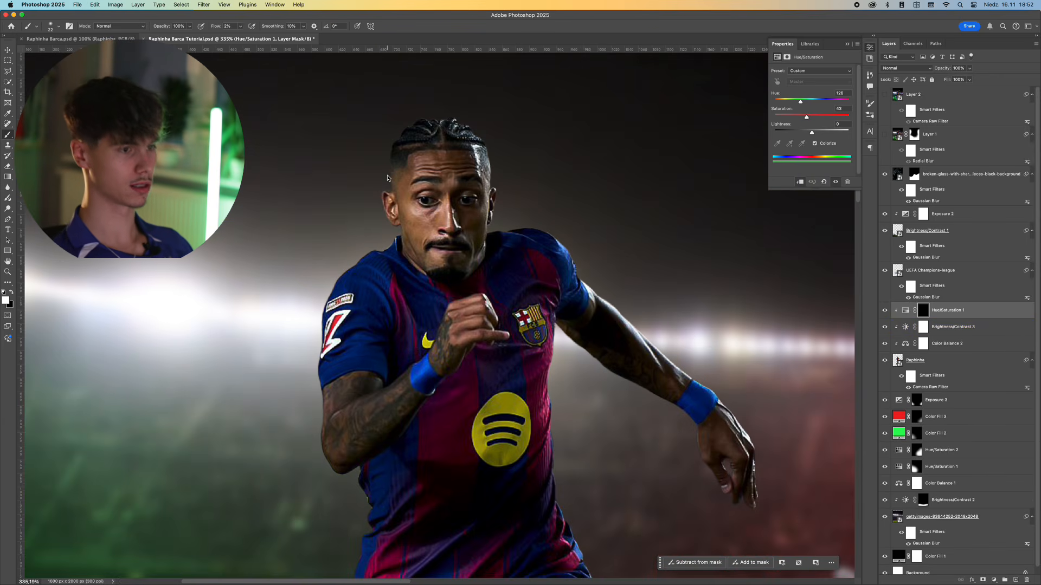
# Paint white on the copied Hue/Saturation 1 mask to tint the left side of the player's head, ear and jaw green.
pyautogui.scroll(1, 388, 166)
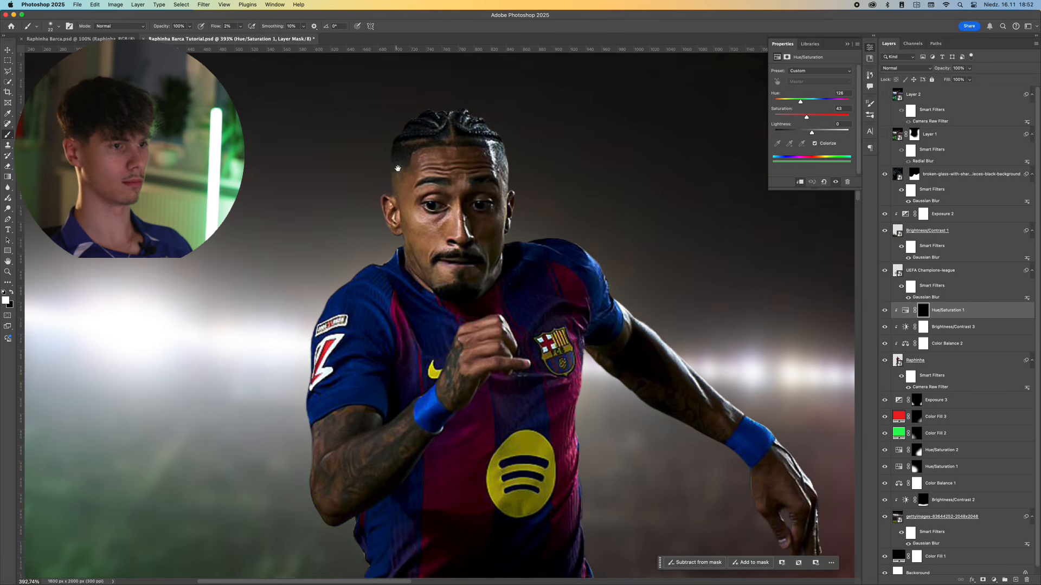
pyautogui.scroll(1, 348, 155)
pyautogui.press('v')
pyautogui.press('b')
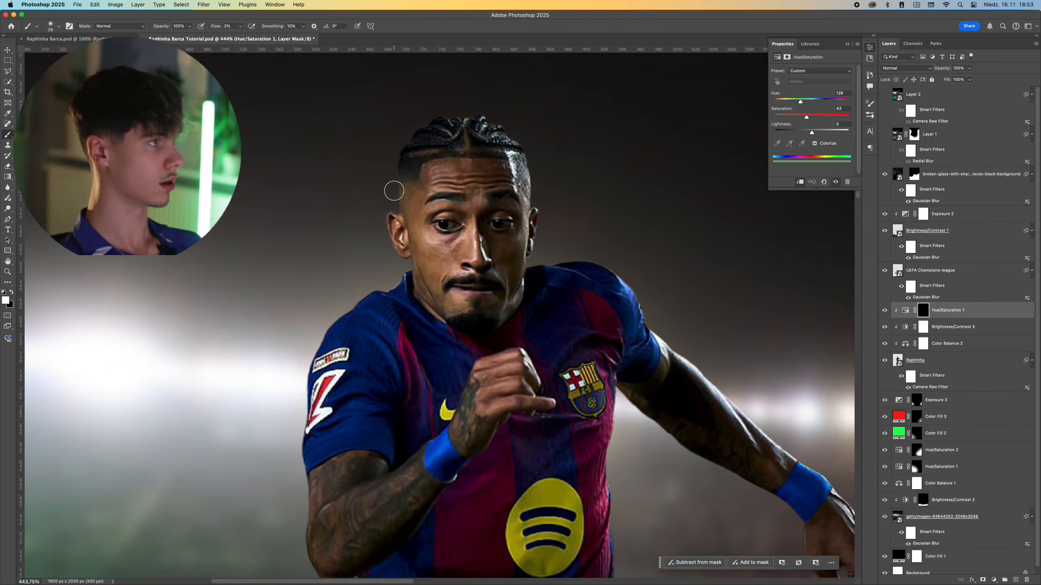
pyautogui.scroll(1, 391, 186)
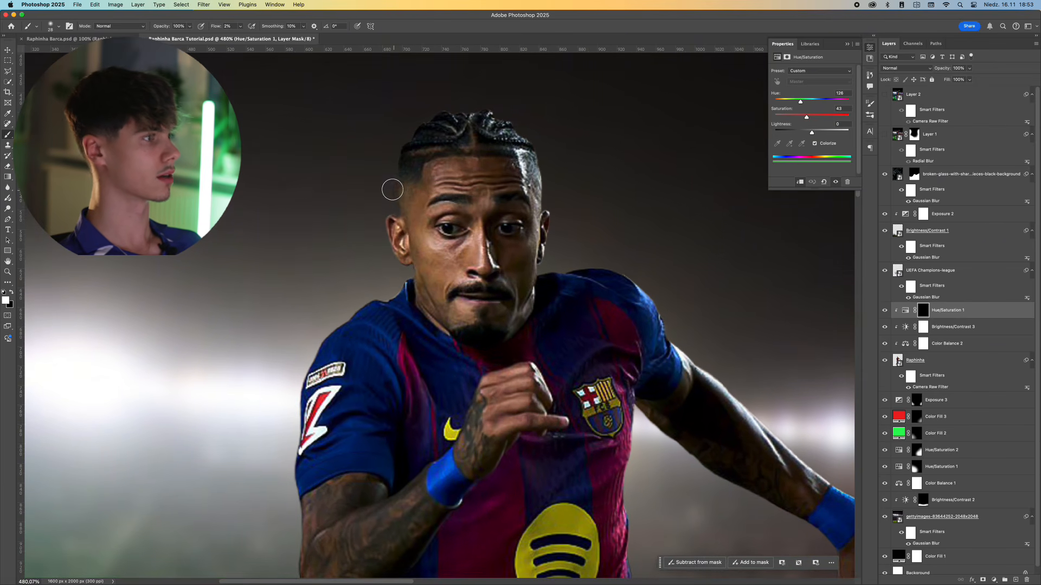
pyautogui.scroll(-6, 391, 186)
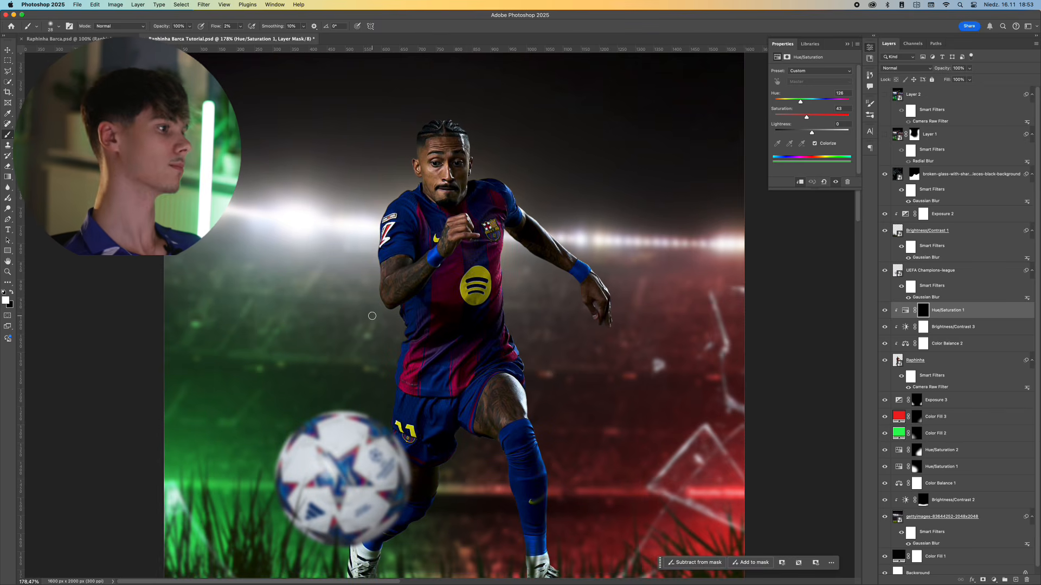
pyautogui.scroll(-2, 302, 480)
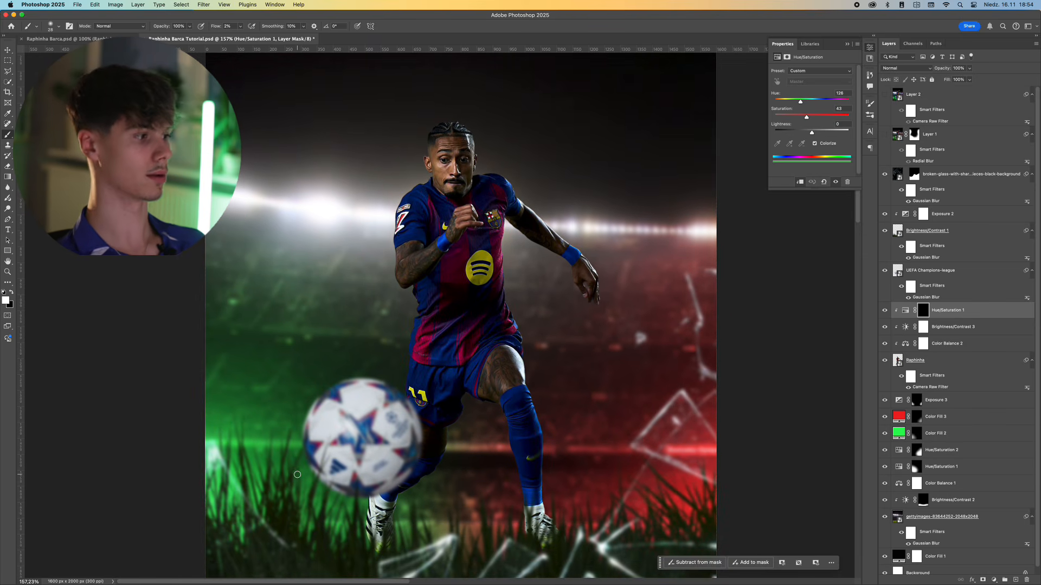
pyautogui.scroll(4, 477, 177)
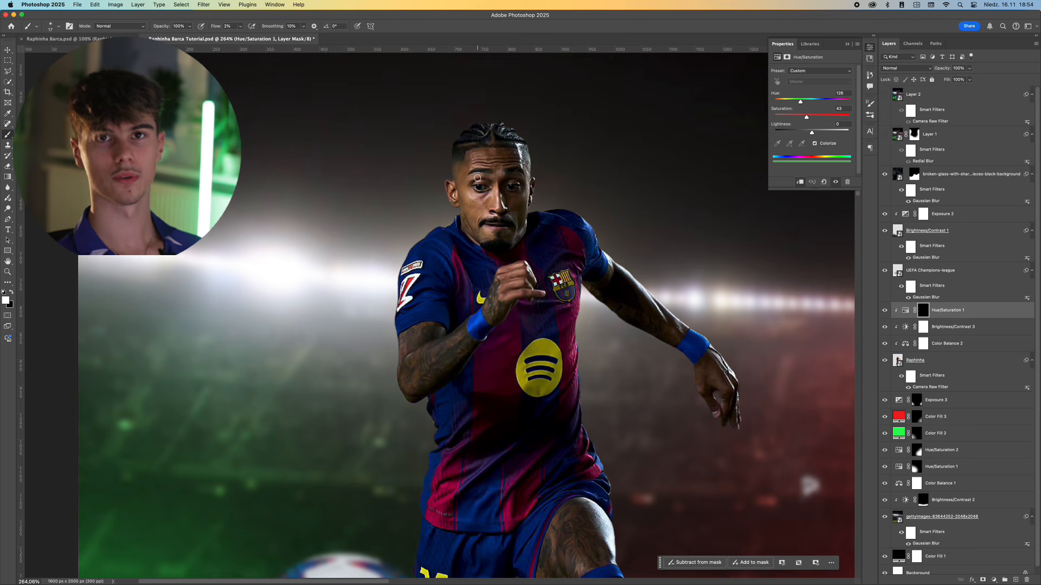
pyautogui.scroll(3, 458, 152)
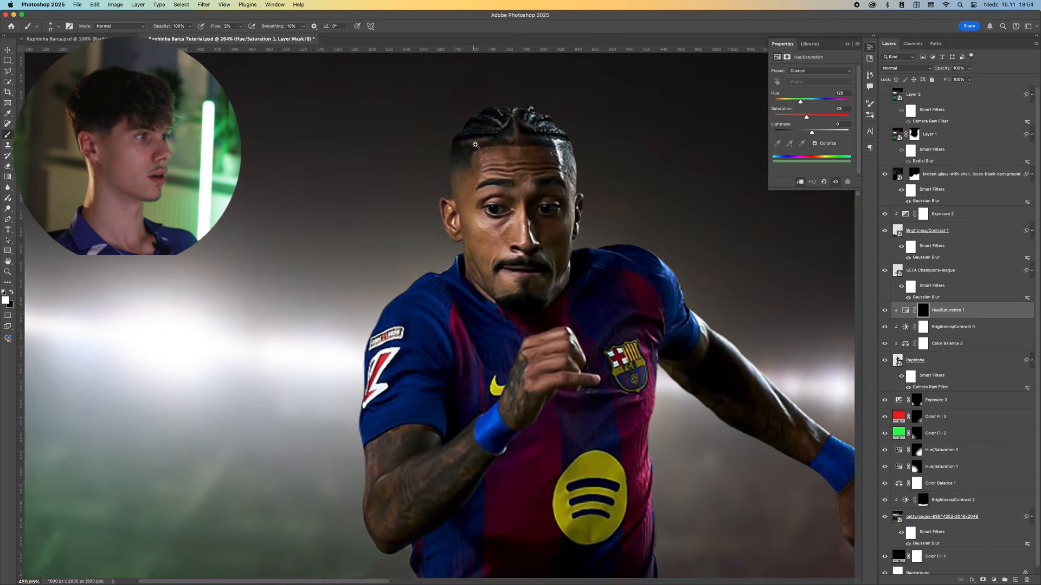
pyautogui.scroll(1, 440, 173)
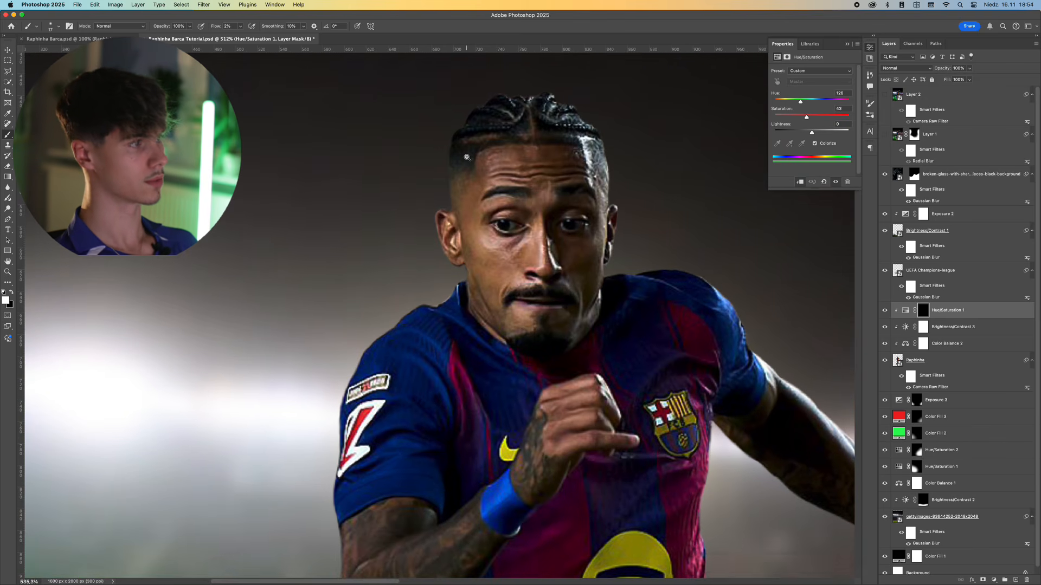
pyautogui.moveTo(441, 157); pyautogui.dragTo(450, 157)
pyautogui.moveTo(446, 151)
pyautogui.mouseDown()
pyautogui.moveTo(476, 105)
pyautogui.moveTo(443, 158)
pyautogui.moveTo(450, 200)
pyautogui.moveTo(439, 169)
pyautogui.moveTo(439, 209)
pyautogui.mouseUp()
pyautogui.scroll(1, 504, 207)
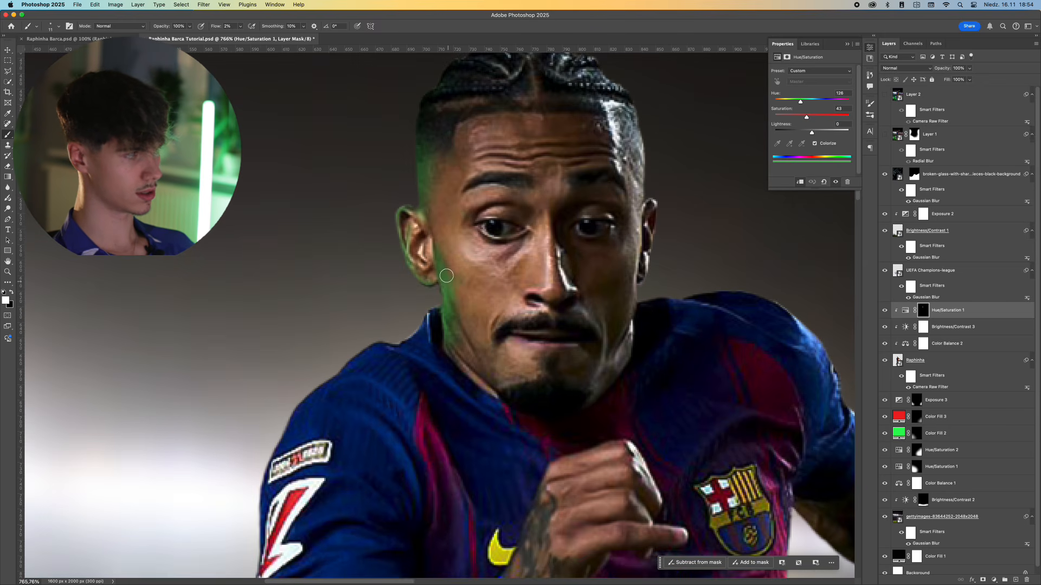
pyautogui.moveTo(446, 275); pyautogui.dragTo(451, 276)
# Trim the green spill on the cheek with black and brush a softer, wider green tint over the left temple.
pyautogui.press('x')
pyautogui.moveTo(492, 347)
pyautogui.mouseDown()
pyautogui.moveTo(469, 339)
pyautogui.moveTo(457, 308)
pyautogui.mouseUp()
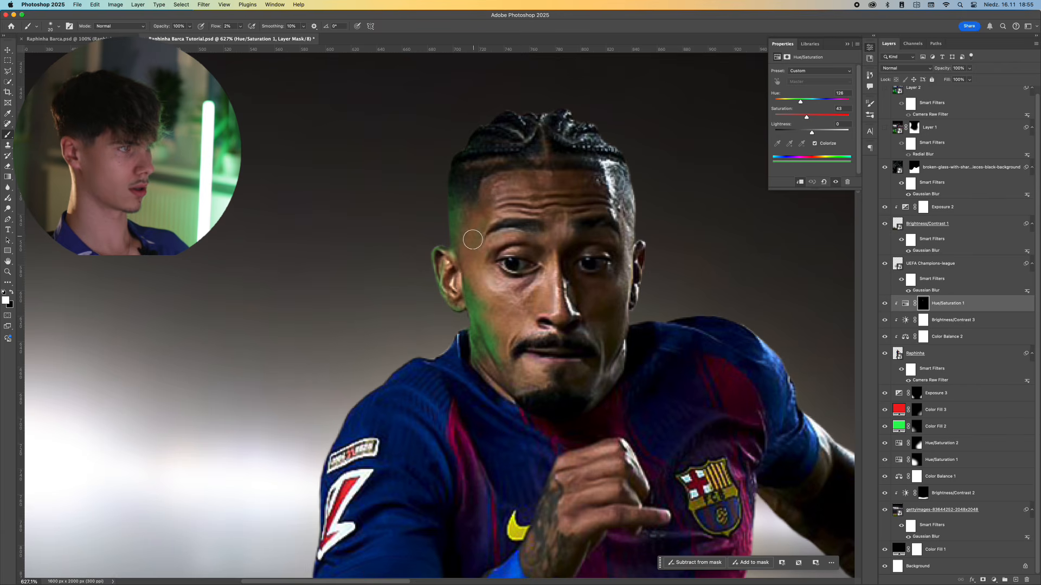
pyautogui.press(']')
pyautogui.press(']')
pyautogui.press('x')
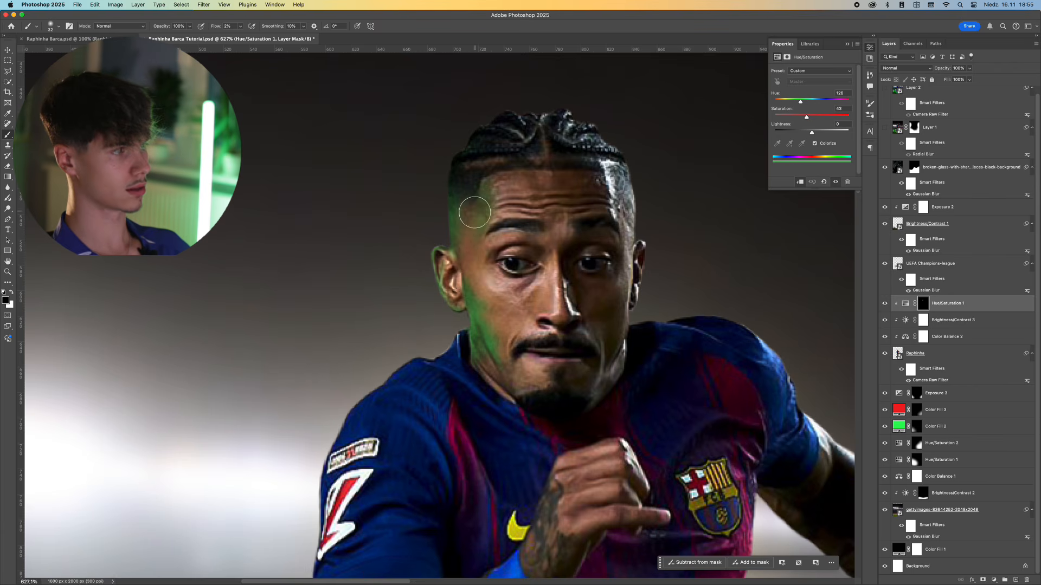
pyautogui.press('[')
pyautogui.press('x')
pyautogui.press(']')
pyautogui.press(']')
pyautogui.press(']')
pyautogui.moveTo(425, 238); pyautogui.dragTo(441, 244)
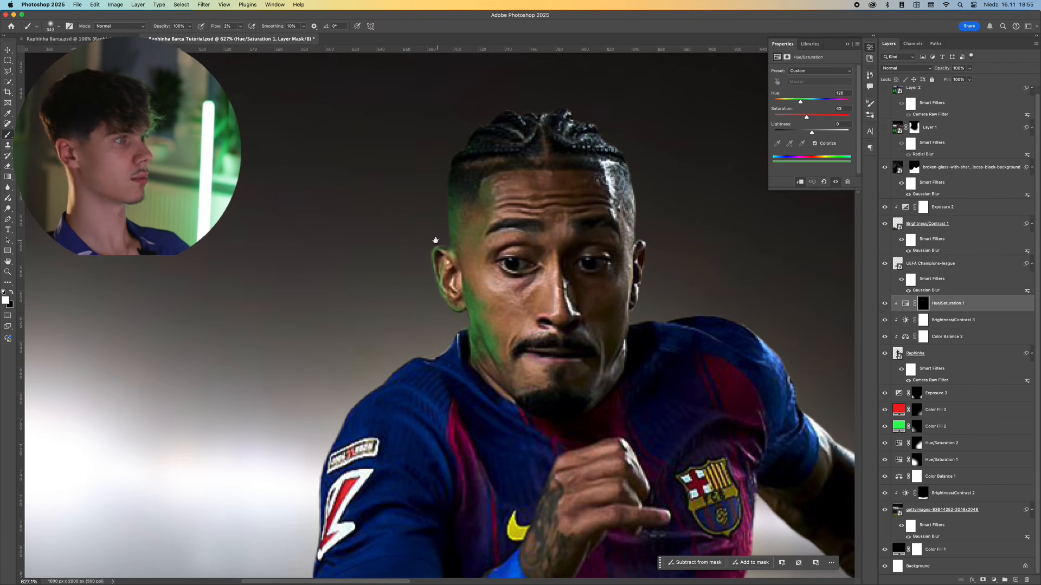
# Paint a green reflection on the left side of the nose and soften its excess with black on the mask.
pyautogui.scroll(-3, 432, 241)
pyautogui.moveTo(569, 239); pyautogui.dragTo(443, 221)
pyautogui.scroll(3, 467, 293)
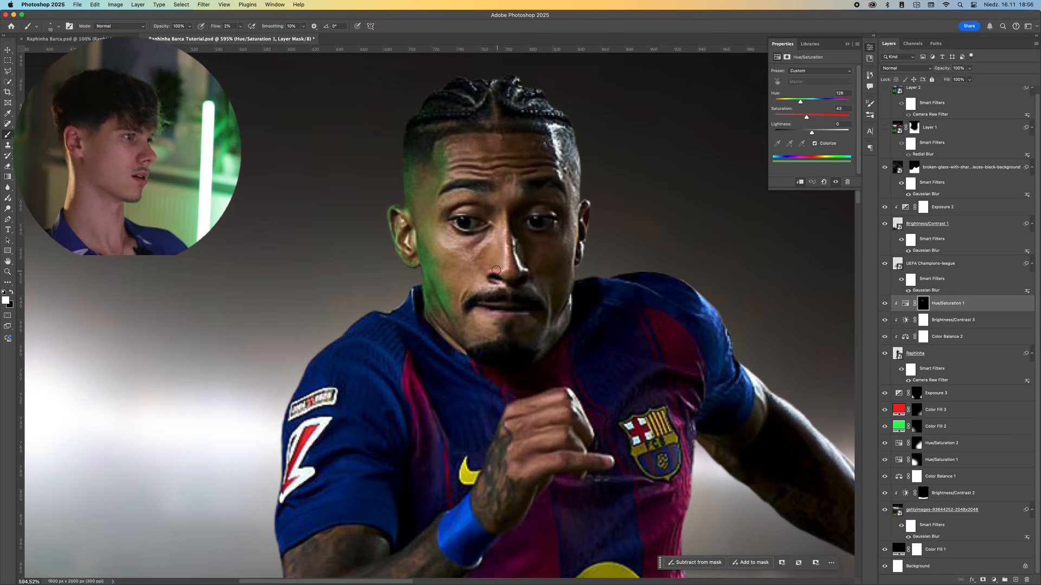
pyautogui.moveTo(496, 270); pyautogui.dragTo(489, 270)
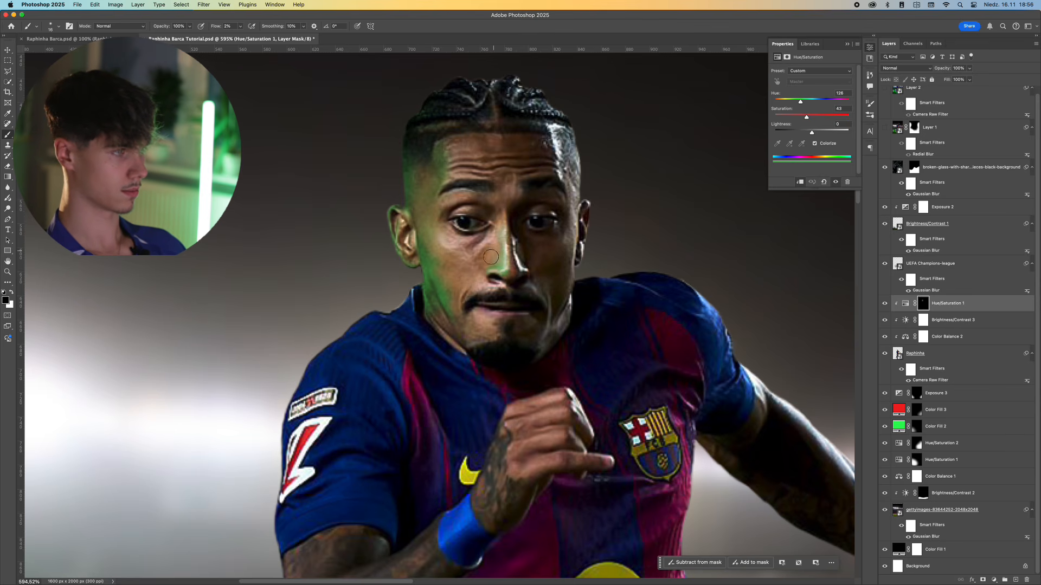
pyautogui.press('x')
pyautogui.moveTo(492, 263)
pyautogui.mouseDown()
pyautogui.moveTo(500, 239)
pyautogui.moveTo(423, 261)
pyautogui.mouseUp()
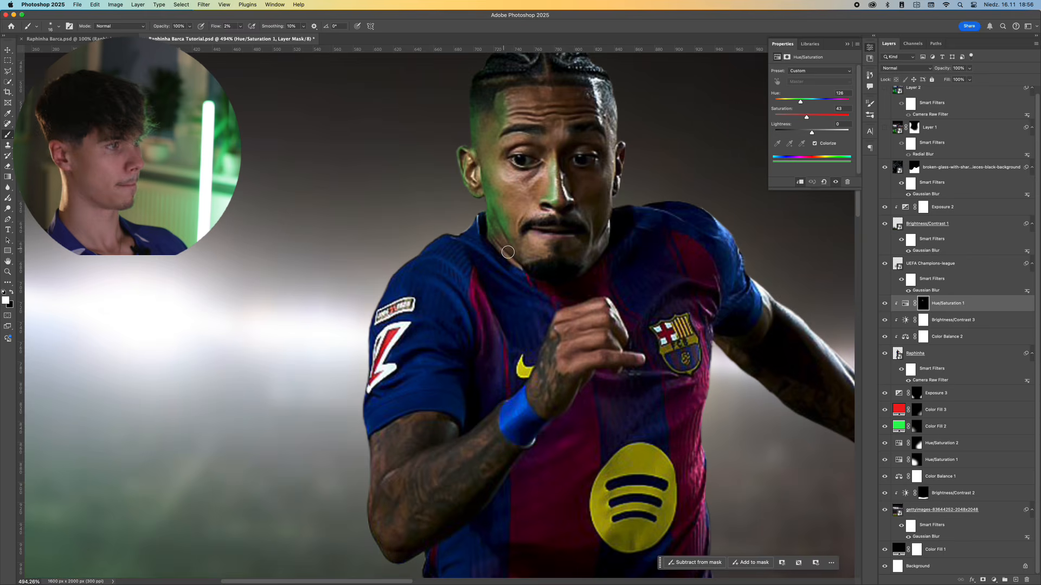
# Brush green light along the left edge of the collar, shoulder, sleeve and bent arm on the Hue/Saturation 1 mask.
pyautogui.moveTo(516, 256)
pyautogui.mouseDown()
pyautogui.moveTo(499, 261)
pyautogui.moveTo(555, 258)
pyautogui.mouseUp()
pyautogui.scroll(-6, 499, 260)
pyautogui.moveTo(503, 299); pyautogui.dragTo(448, 316)
pyautogui.moveTo(457, 316); pyautogui.dragTo(464, 313)
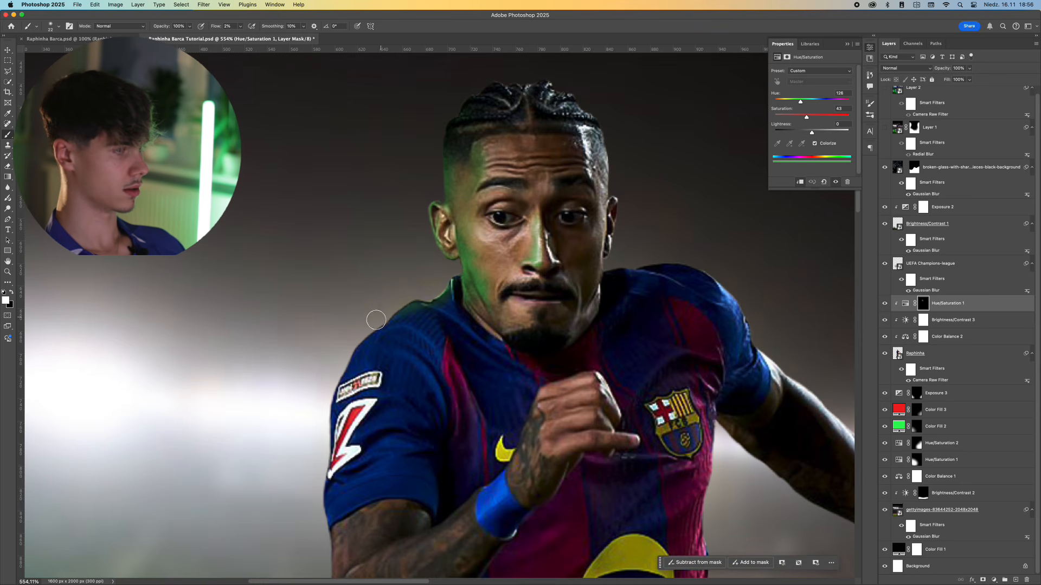
pyautogui.moveTo(376, 320); pyautogui.dragTo(388, 320)
pyautogui.moveTo(409, 309)
pyautogui.mouseDown()
pyautogui.moveTo(442, 327)
pyautogui.moveTo(424, 321)
pyautogui.moveTo(434, 267)
pyautogui.mouseUp()
pyautogui.press('x')
pyautogui.press('x')
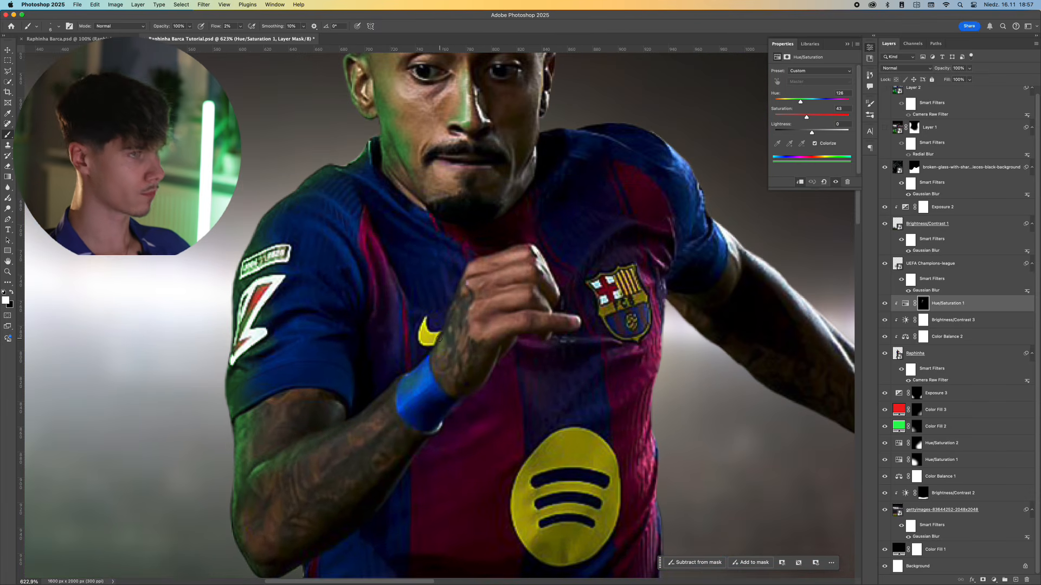
# Paint green light down the left edge of the jersey from under the elbow to the hem, using a larger brush.
pyautogui.press(']')
pyautogui.press(']')
pyautogui.press(']')
pyautogui.scroll(-5, 379, 320)
pyautogui.moveTo(402, 356); pyautogui.dragTo(402, 375)
pyautogui.scroll(-3, 402, 347)
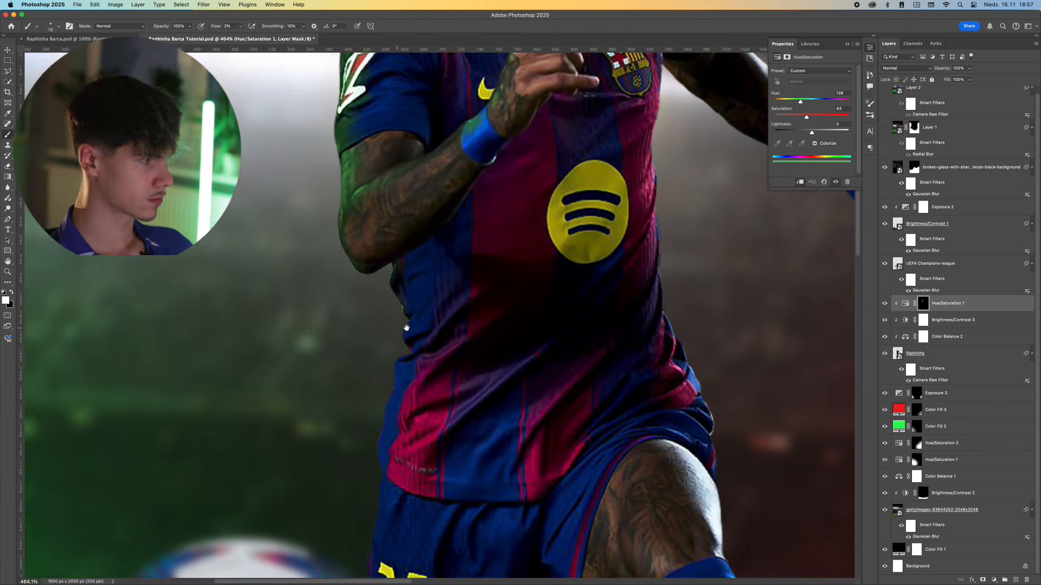
pyautogui.moveTo(401, 287)
pyautogui.mouseDown()
pyautogui.moveTo(398, 330)
pyautogui.moveTo(417, 291)
pyautogui.moveTo(372, 427)
pyautogui.mouseUp()
pyautogui.press(']')
pyautogui.press(']')
pyautogui.press(']')
pyautogui.press(']')
pyautogui.press(']')
pyautogui.press(']')
pyautogui.press(']')
pyautogui.press(']')
pyautogui.press(']')
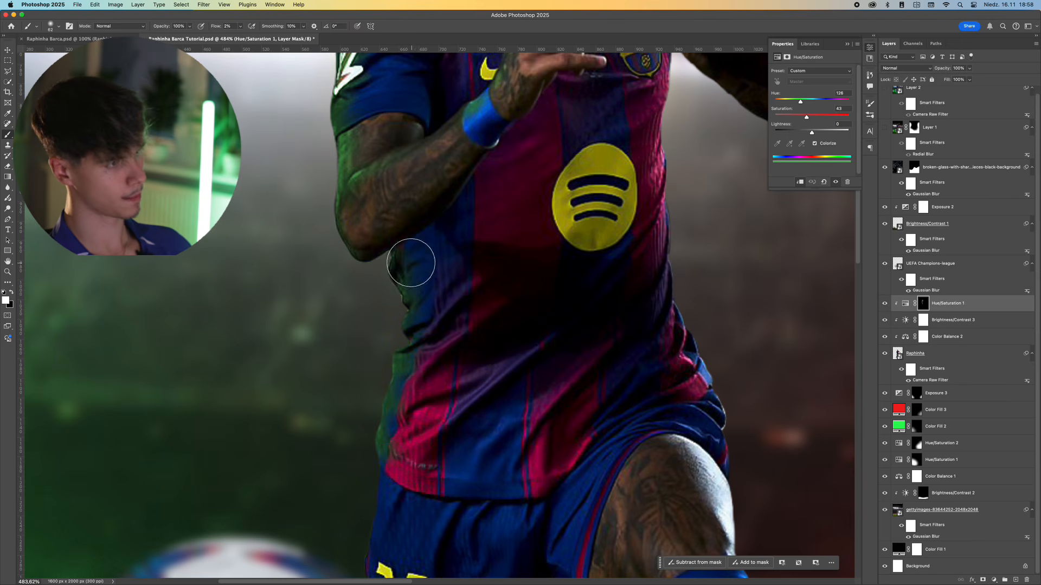
pyautogui.scroll(-5, 411, 265)
# Brush green light down the left edge of the shorts on the Hue/Saturation 1 mask with a smaller brush.
pyautogui.press('[')
pyautogui.press('[')
pyautogui.press('[')
pyautogui.press('[')
pyautogui.press('[')
pyautogui.press('[')
pyautogui.moveTo(374, 287); pyautogui.dragTo(370, 412)
pyautogui.press(']')
pyautogui.press(']')
pyautogui.scroll(-7, 362, 451)
pyautogui.scroll(-5, 293, 473)
pyautogui.press(']')
pyautogui.press(']')
pyautogui.press(']')
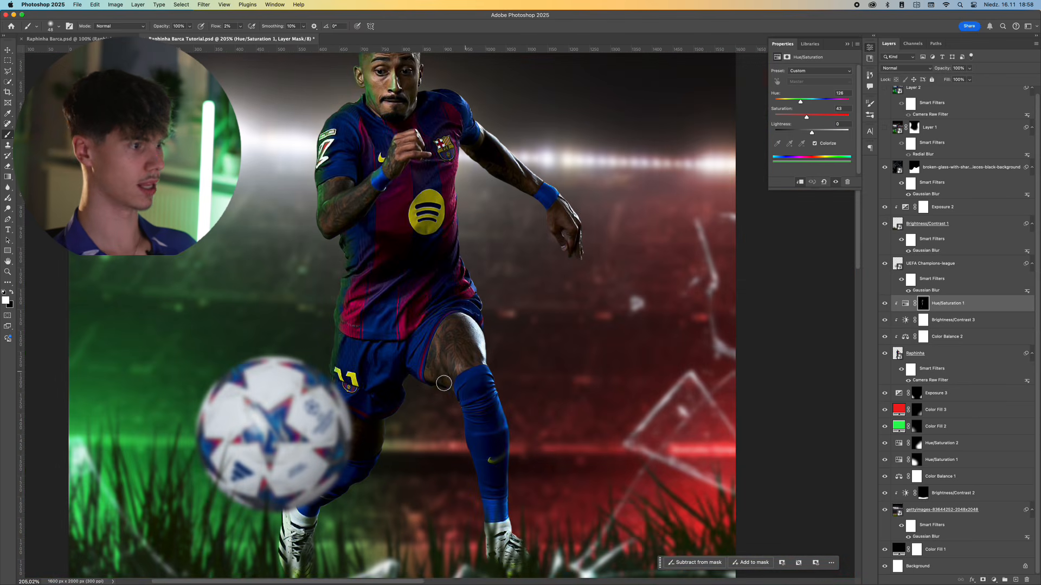
# Paint soft green light on the underside of the front thigh and down the left side of its blue sock.
pyautogui.scroll(4, 472, 400)
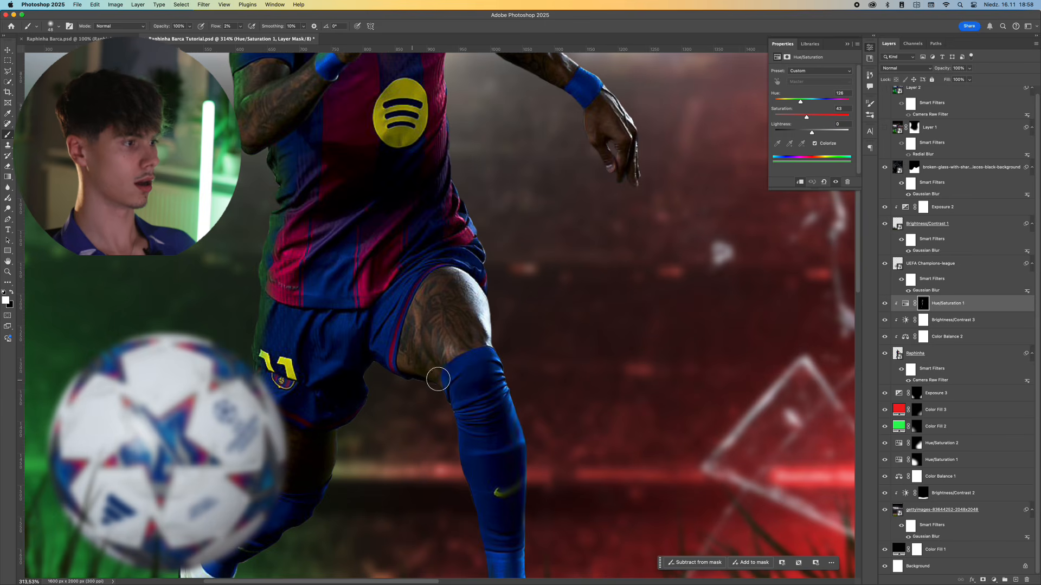
pyautogui.moveTo(459, 359); pyautogui.dragTo(453, 361)
pyautogui.moveTo(389, 372); pyautogui.dragTo(408, 349)
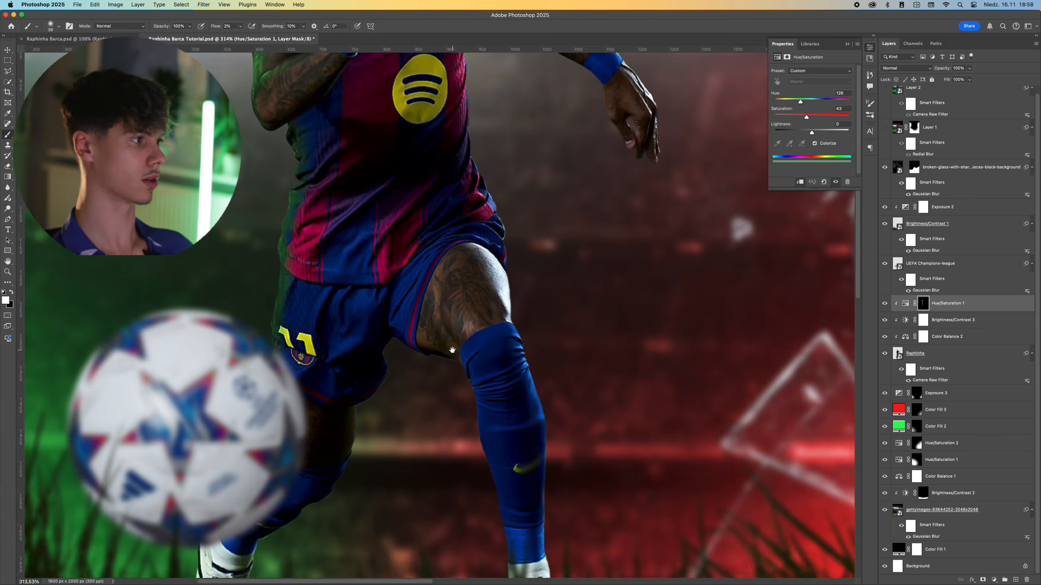
pyautogui.scroll(-4, 509, 298)
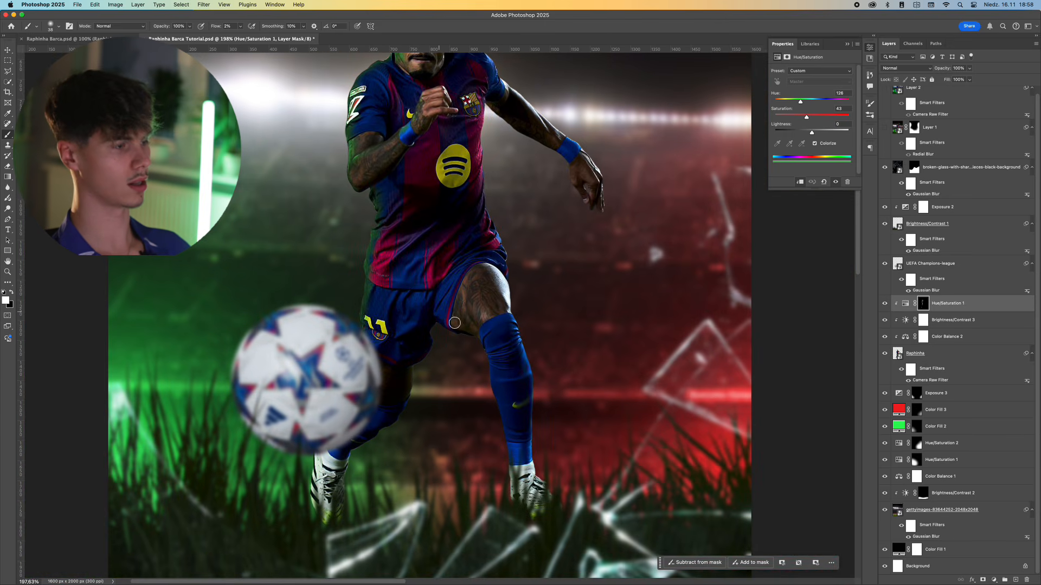
pyautogui.scroll(4, 519, 343)
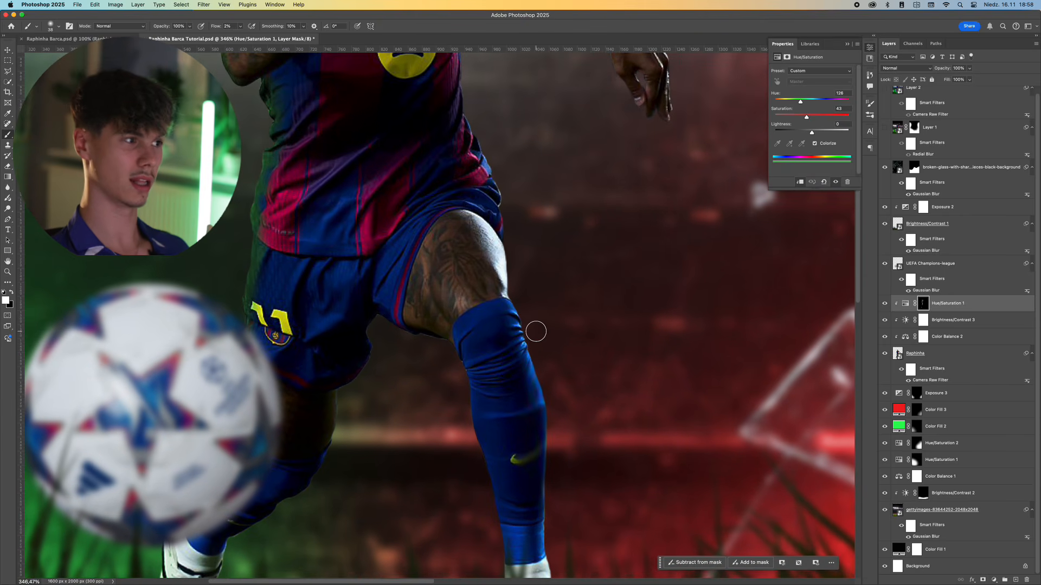
pyautogui.scroll(1, 448, 304)
pyautogui.moveTo(370, 304)
pyautogui.mouseDown()
pyautogui.moveTo(423, 271)
pyautogui.moveTo(419, 280)
pyautogui.mouseUp()
pyautogui.scroll(2, 426, 265)
pyautogui.press('x')
pyautogui.press('x')
pyautogui.moveTo(472, 361); pyautogui.dragTo(418, 233)
pyautogui.moveTo(450, 404)
pyautogui.mouseDown()
pyautogui.moveTo(437, 337)
pyautogui.moveTo(410, 278)
pyautogui.mouseUp()
pyautogui.moveTo(427, 232)
pyautogui.mouseDown()
pyautogui.moveTo(409, 232)
pyautogui.moveTo(385, 156)
pyautogui.mouseUp()
pyautogui.press(']')
pyautogui.press(']')
pyautogui.press(']')
pyautogui.moveTo(398, 309); pyautogui.dragTo(425, 395)
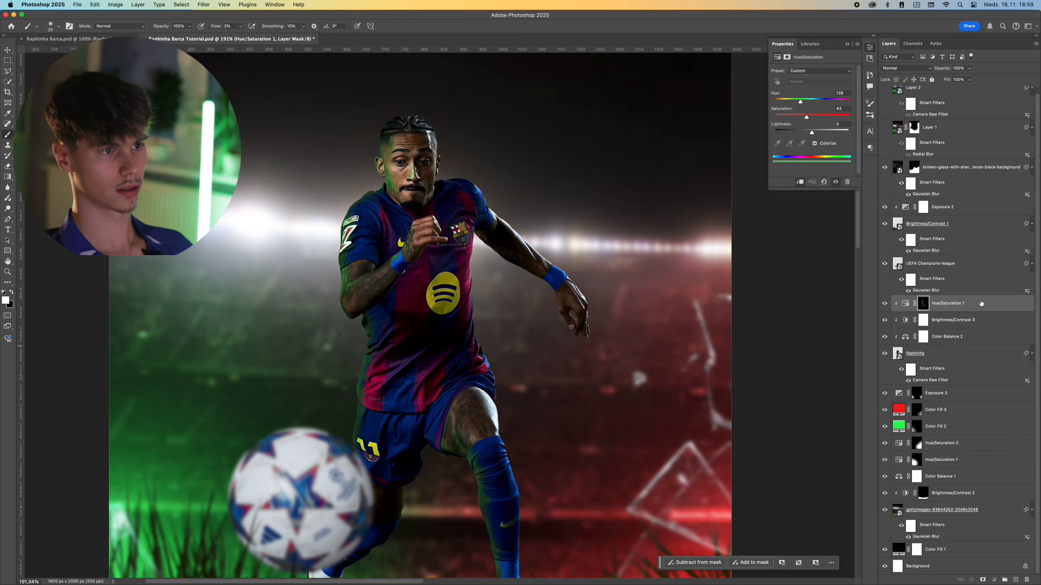
# Duplicate the green Color Fill 2 above the player's Hue/Saturation 1 as a clipped layer with its mask filled black.
pyautogui.click(905, 304)
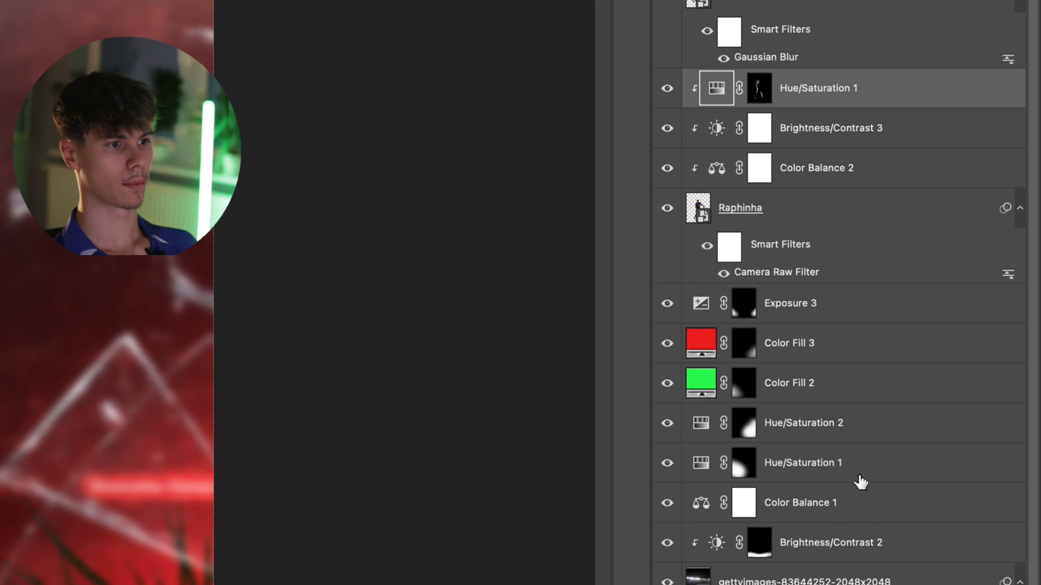
pyautogui.click(702, 389)
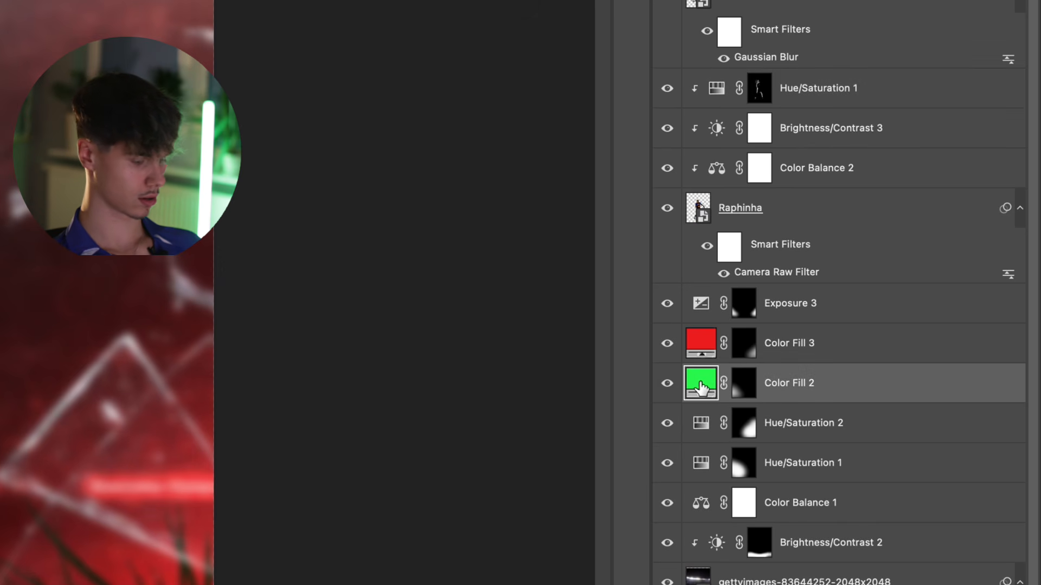
pyautogui.click(898, 101)
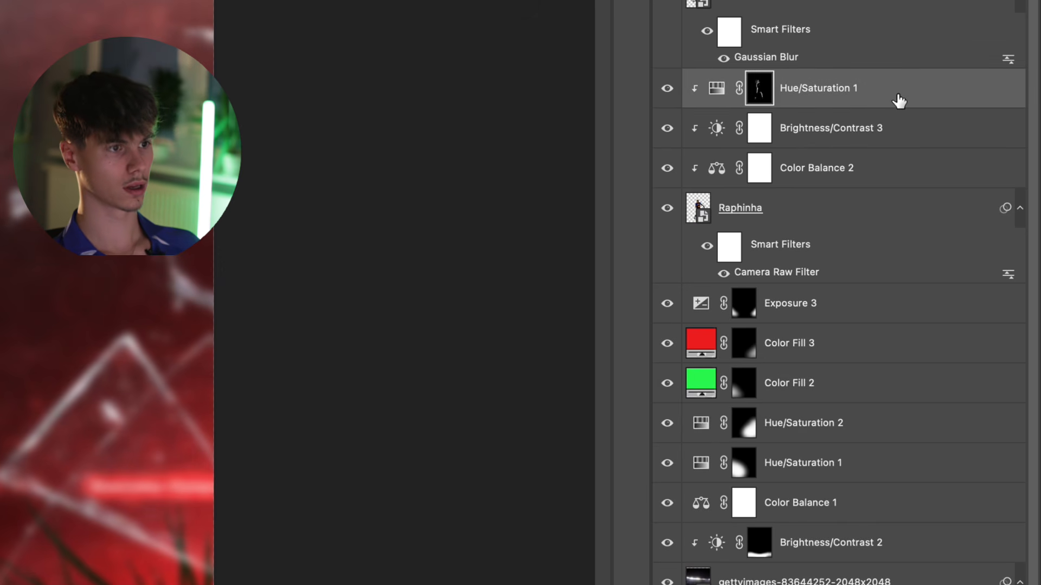
pyautogui.moveTo(898, 101); pyautogui.dragTo(896, 99)
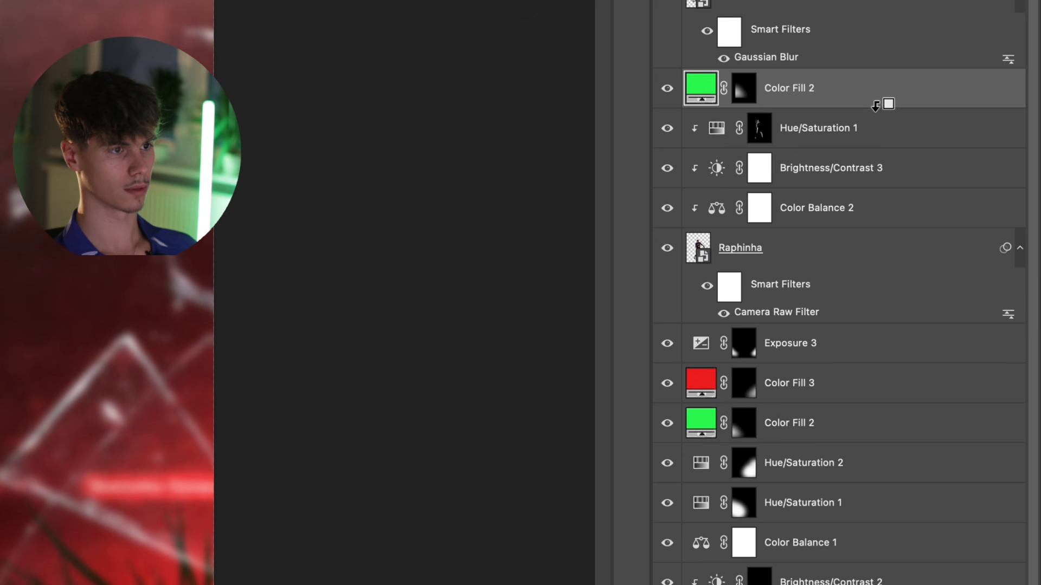
pyautogui.keyDown('alt'); pyautogui.click(878, 108); pyautogui.keyUp('alt')
pyautogui.click(760, 92)
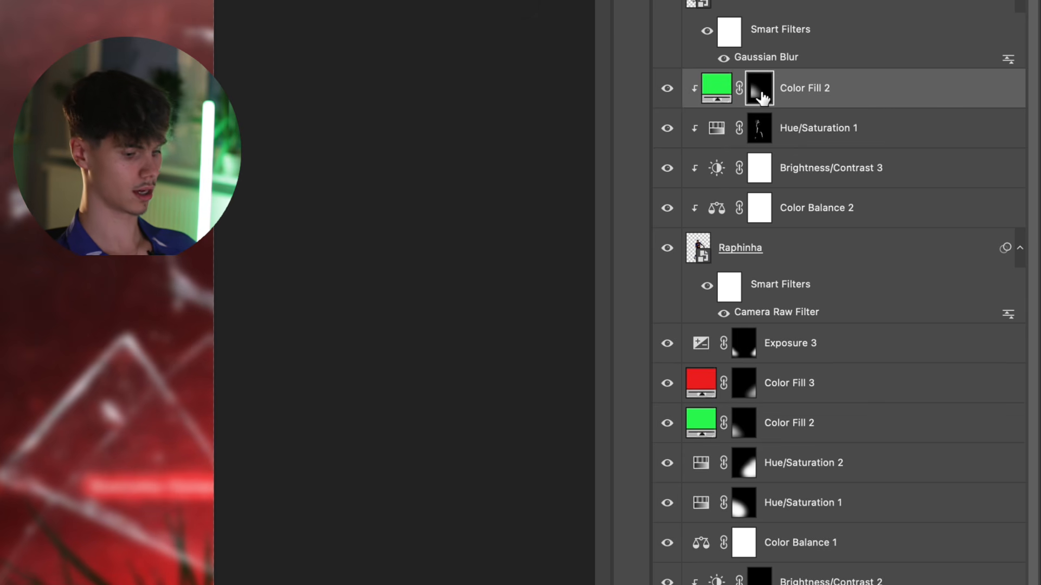
# Brush a bright green rim along the left temple and side of the head on the clipped Color Fill 2 mask.
pyautogui.scroll(6, 469, 219)
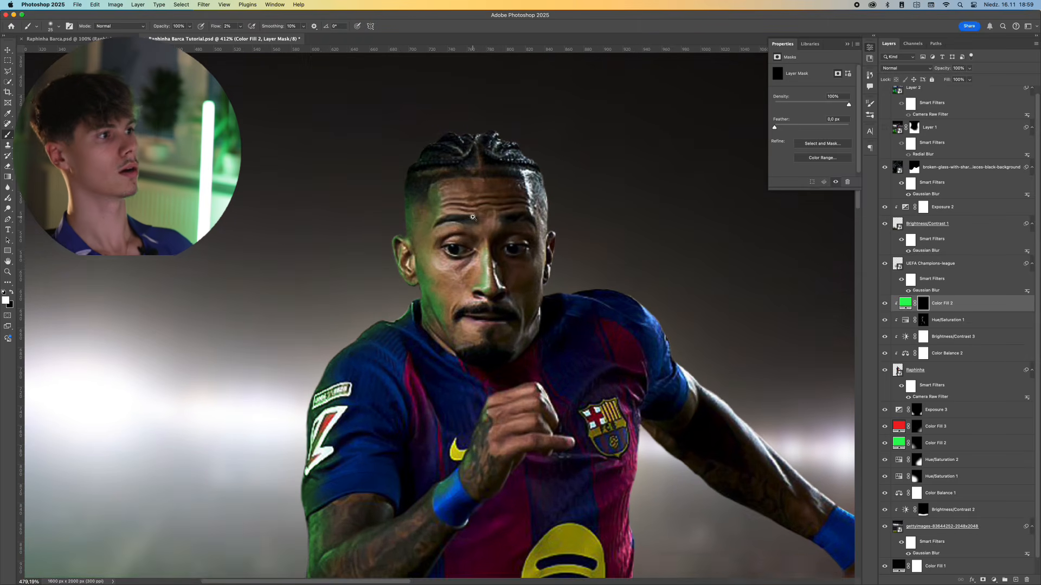
pyautogui.moveTo(414, 208); pyautogui.dragTo(401, 210)
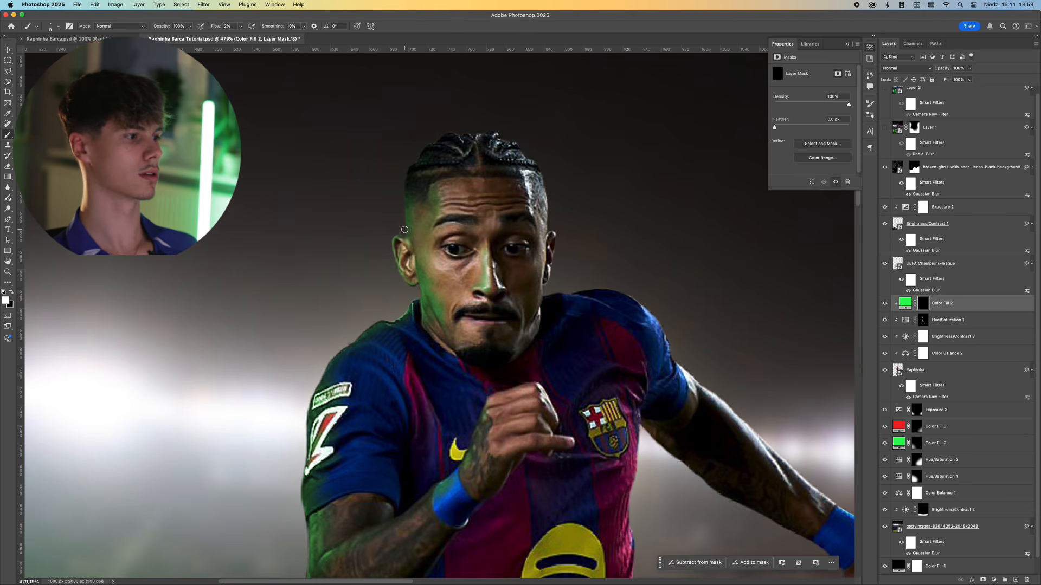
pyautogui.scroll(1, 404, 225)
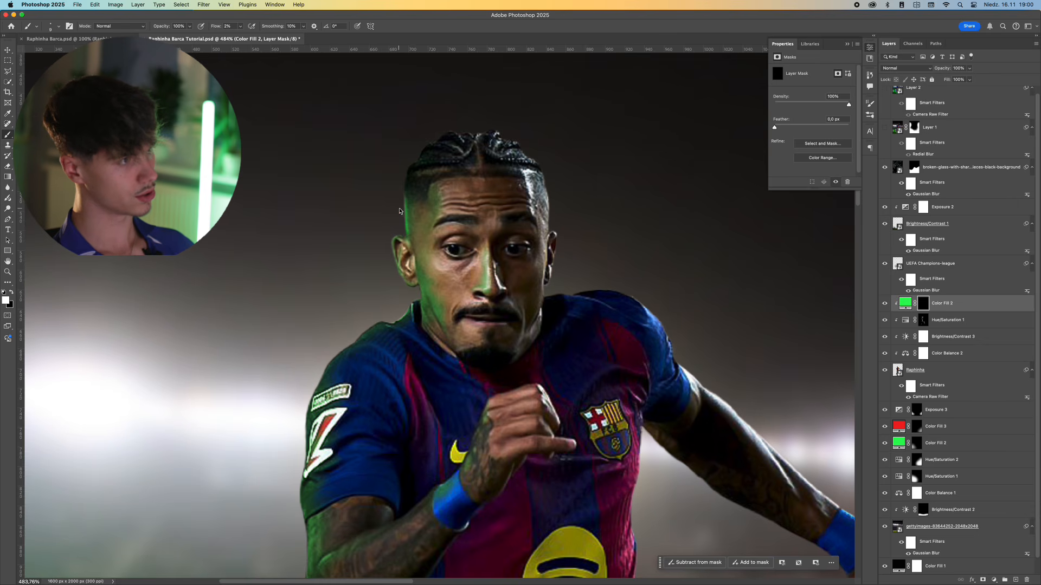
pyautogui.scroll(5, 404, 227)
pyautogui.press('[')
pyautogui.press('[')
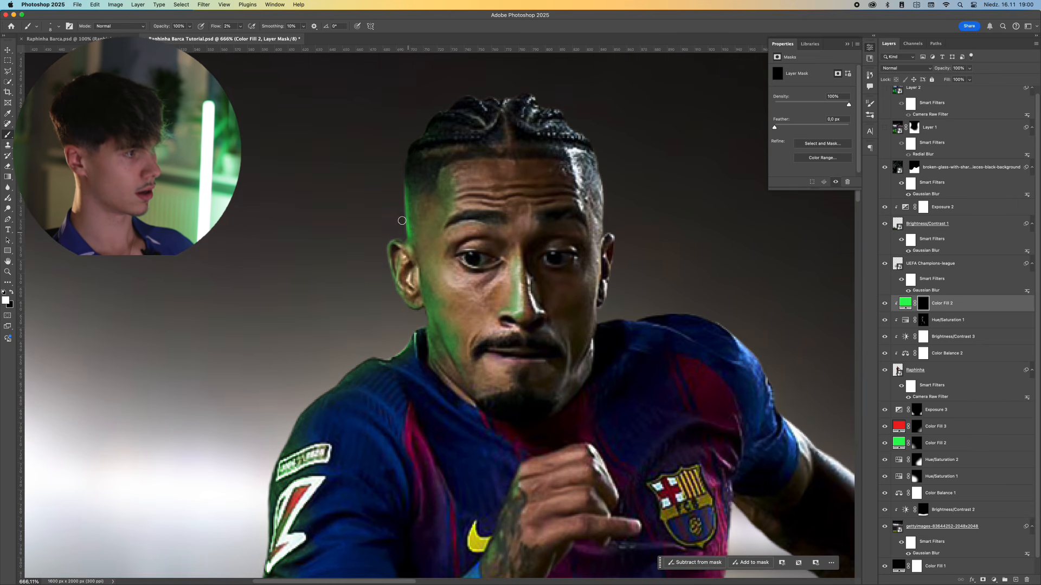
pyautogui.moveTo(399, 216); pyautogui.dragTo(421, 232)
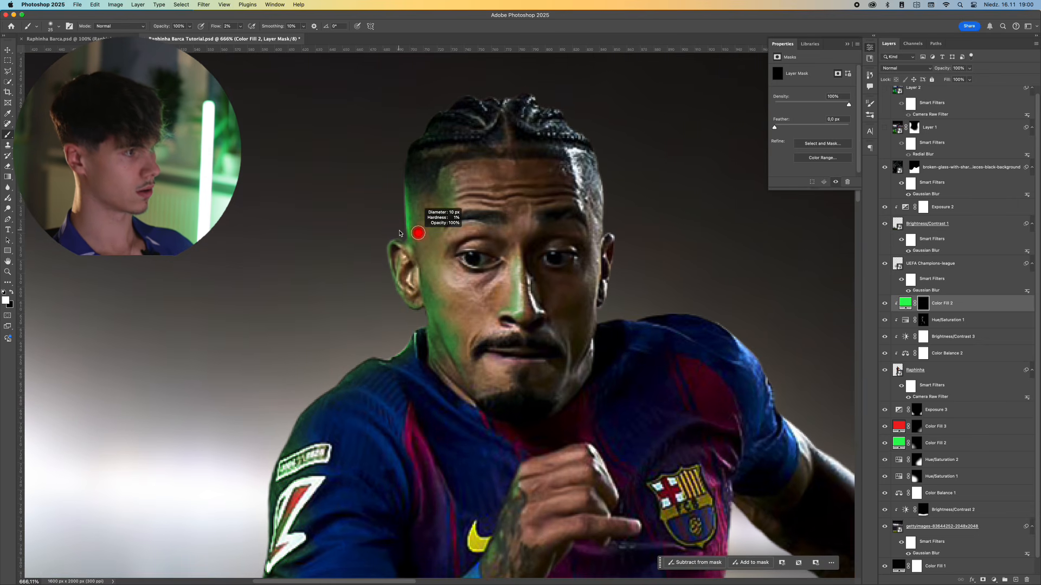
# Paint brighter green highlights along the left cheek and jaw and over the left side of the forehead.
pyautogui.moveTo(438, 322)
pyautogui.keyDown('ctrl'); pyautogui.keyDown('alt'); pyautogui.mouseDown()
pyautogui.moveTo(422, 292)
pyautogui.moveTo(432, 310)
pyautogui.mouseUp(); pyautogui.keyUp('alt'); pyautogui.keyUp('ctrl')
pyautogui.moveTo(431, 309); pyautogui.dragTo(462, 372)
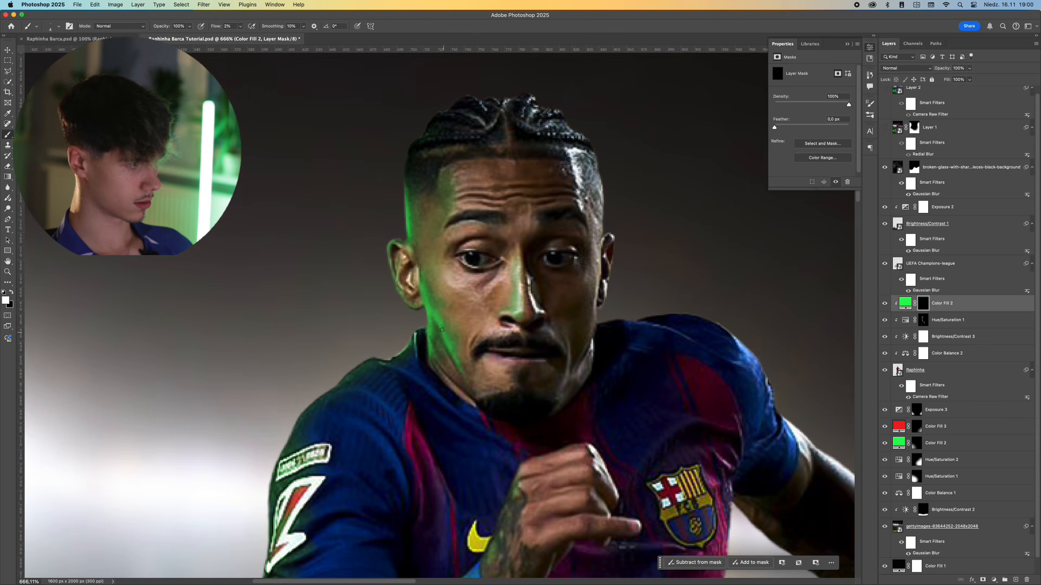
pyautogui.keyDown('ctrl'); pyautogui.keyDown('alt'); pyautogui.moveTo(435, 324); pyautogui.dragTo(439, 324); pyautogui.keyUp('alt'); pyautogui.keyUp('ctrl')
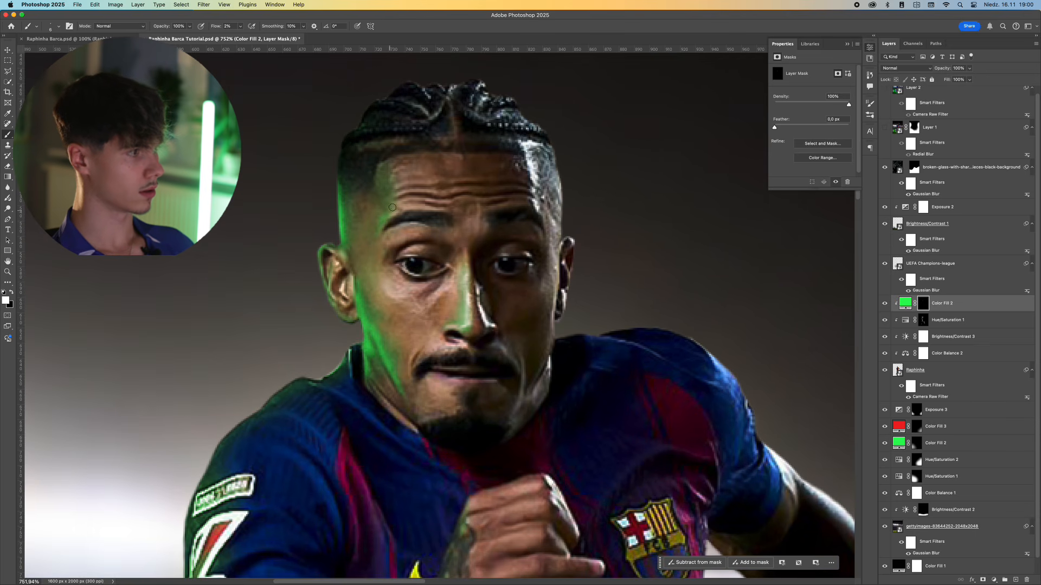
pyautogui.keyDown('ctrl'); pyautogui.keyDown('alt'); pyautogui.moveTo(386, 176); pyautogui.dragTo(390, 176); pyautogui.keyUp('alt'); pyautogui.keyUp('ctrl')
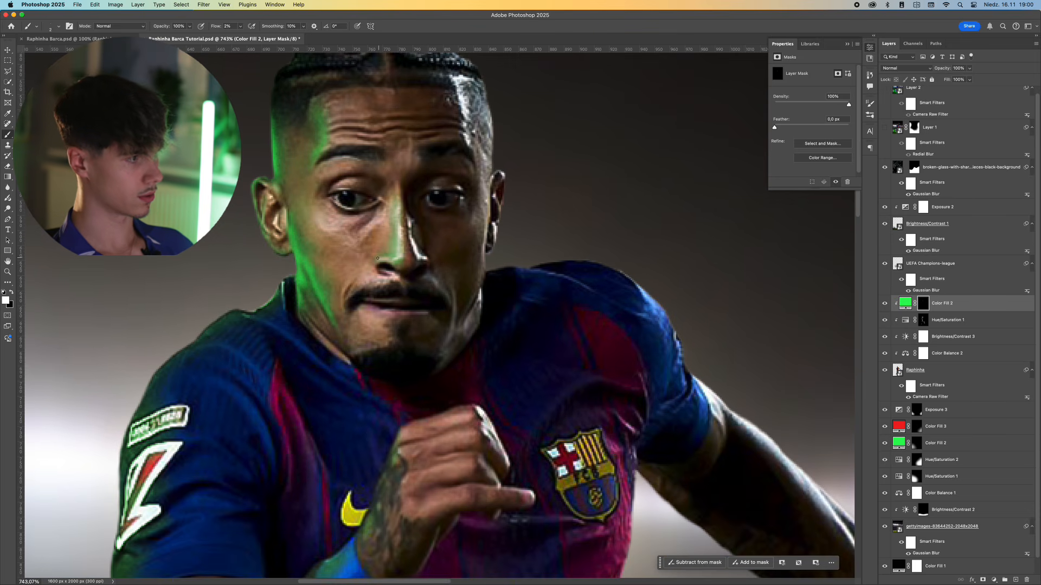
# Brush a bright green rim along the left edge of the collar, shoulder and sleeve with a larger brush.
pyautogui.press(']')
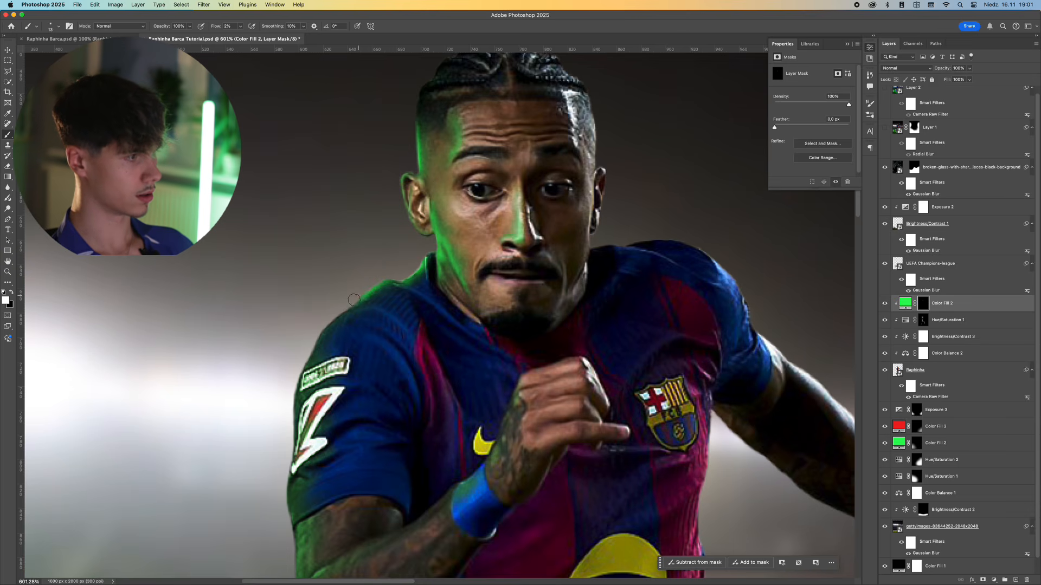
pyautogui.scroll(-2, 354, 299)
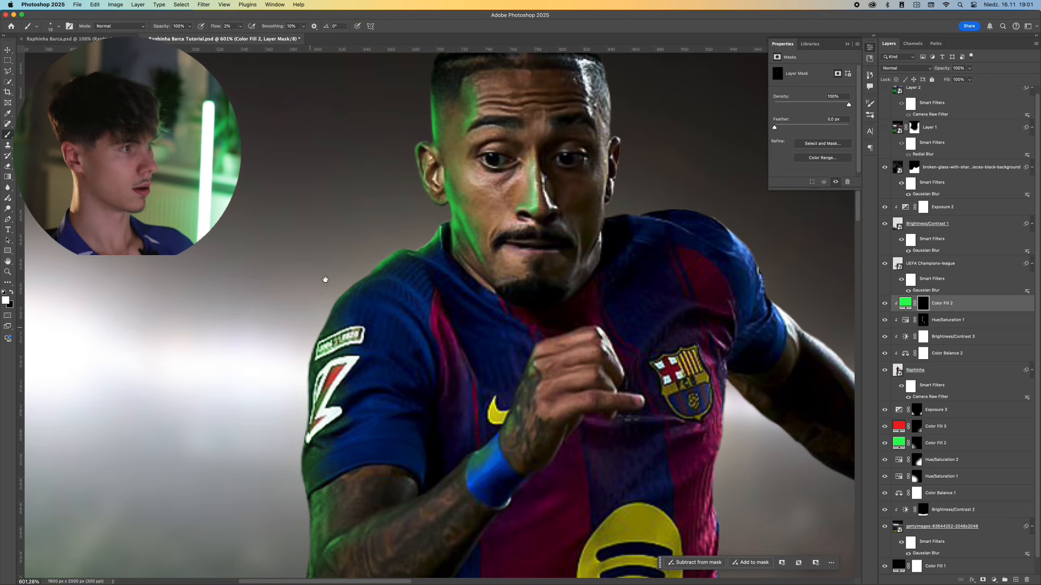
pyautogui.scroll(-4, 325, 280)
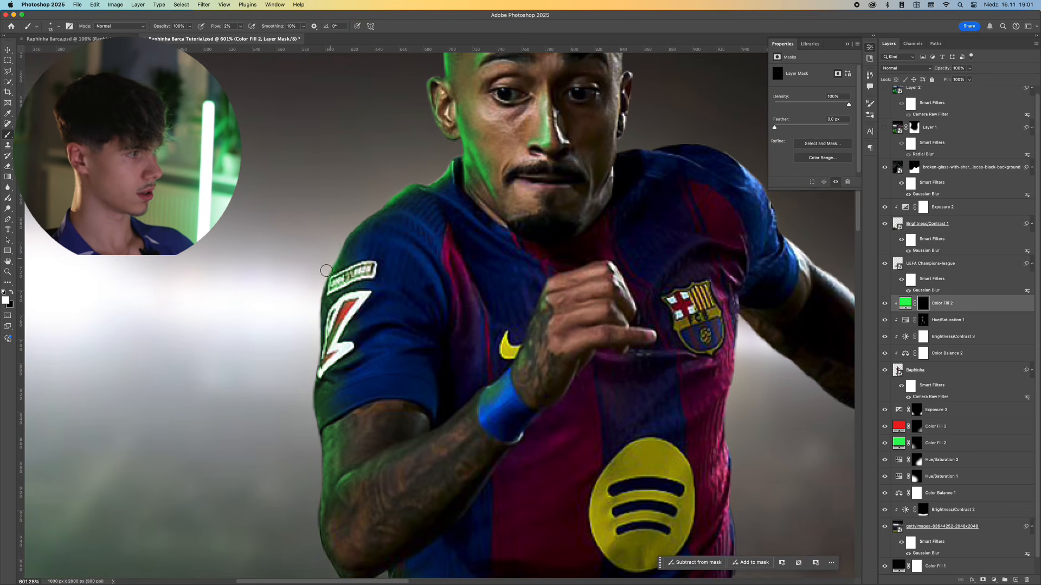
pyautogui.scroll(-3, 317, 310)
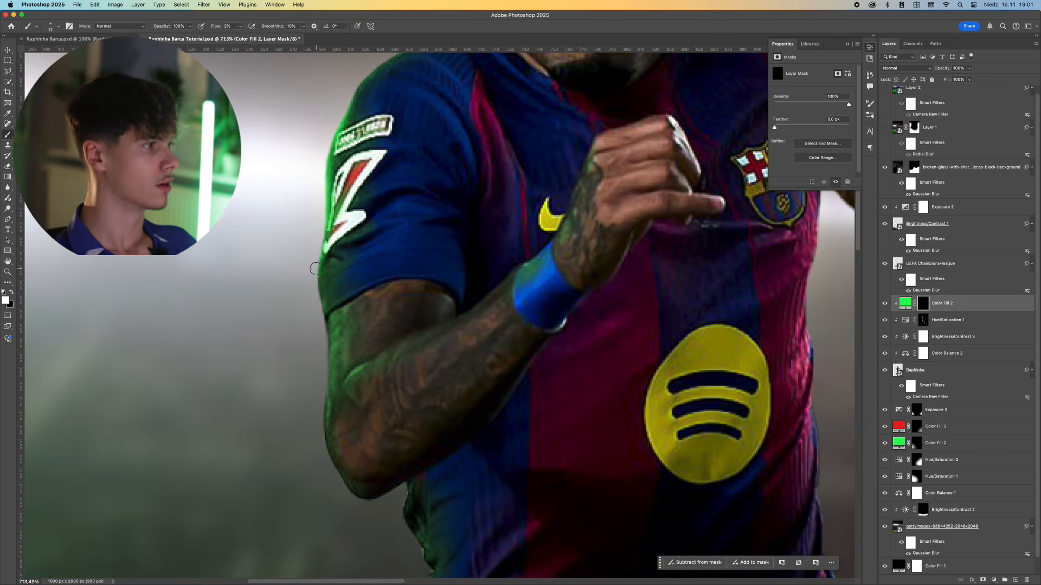
pyautogui.scroll(-5, 313, 257)
pyautogui.moveTo(315, 257); pyautogui.dragTo(322, 257)
pyautogui.moveTo(320, 252); pyautogui.dragTo(324, 315)
# Paint bright green rim light around the bent arm's outer edge and elbow and along the top of the forearm to the wristband.
pyautogui.scroll(-2, 324, 287)
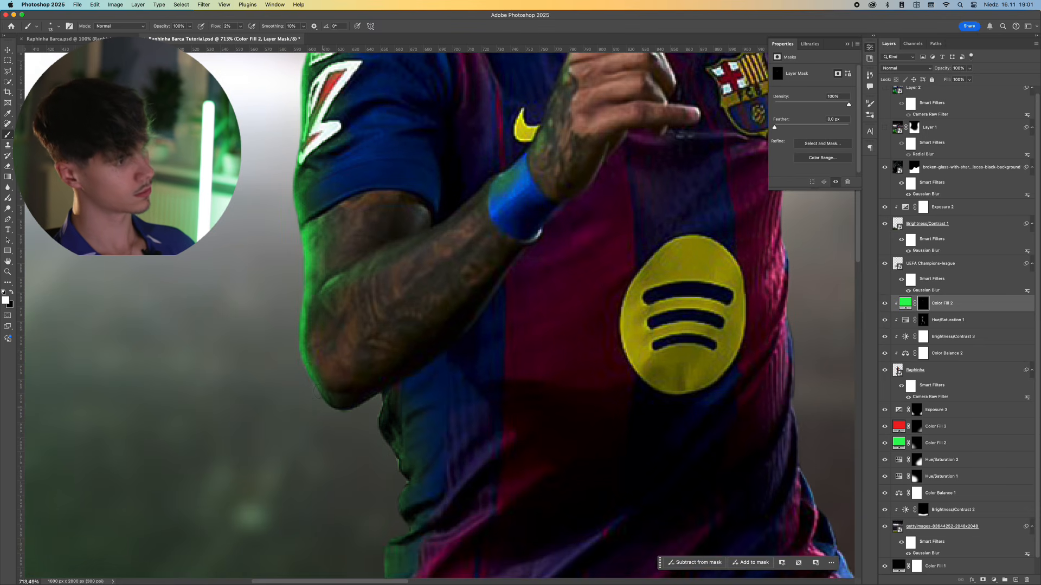
pyautogui.moveTo(321, 371); pyautogui.dragTo(321, 400)
pyautogui.moveTo(337, 277); pyautogui.dragTo(376, 256)
pyautogui.moveTo(325, 303); pyautogui.dragTo(307, 324)
pyautogui.moveTo(362, 303)
pyautogui.mouseDown()
pyautogui.moveTo(432, 269)
pyautogui.moveTo(358, 310)
pyautogui.mouseUp()
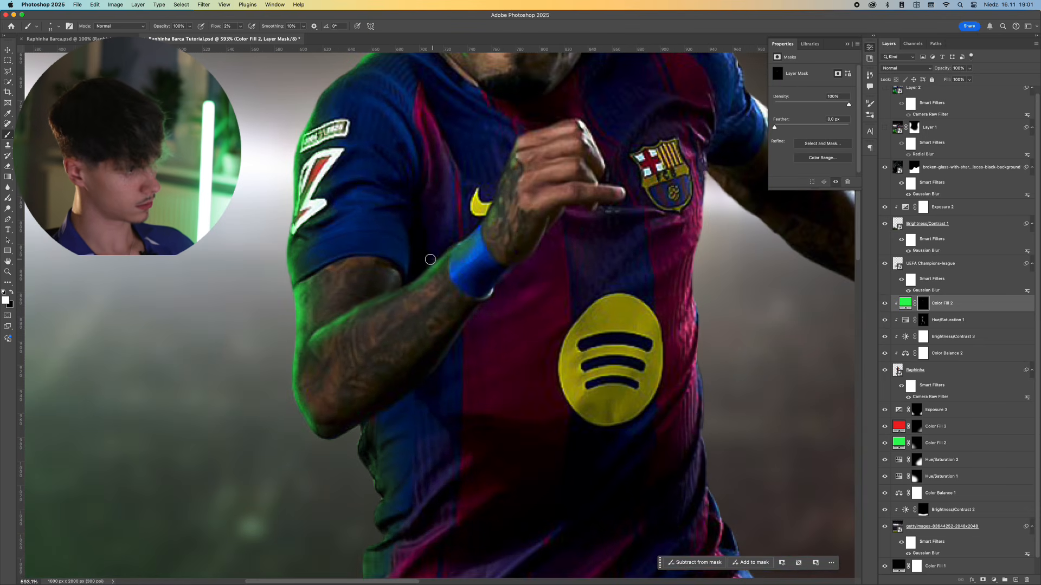
pyautogui.moveTo(486, 240); pyautogui.dragTo(454, 245)
pyautogui.scroll(1, 454, 247)
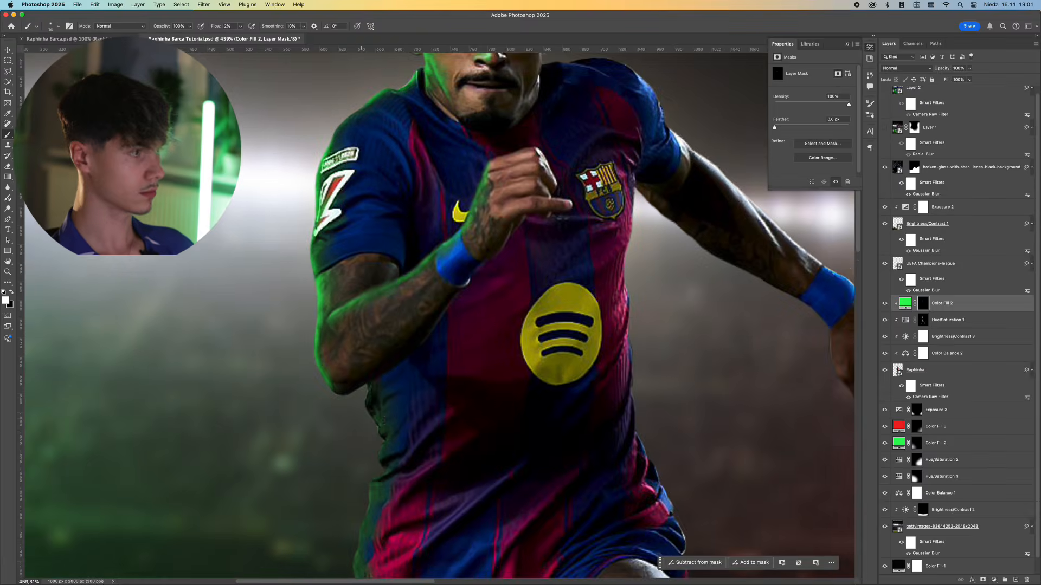
# Brush bright green rim light down the left edge of the lower jersey and the shorts.
pyautogui.scroll(-4, 362, 307)
pyautogui.moveTo(361, 306)
pyautogui.mouseDown()
pyautogui.moveTo(382, 352)
pyautogui.moveTo(376, 375)
pyautogui.moveTo(372, 334)
pyautogui.moveTo(355, 409)
pyautogui.mouseUp()
pyautogui.scroll(-3, 376, 375)
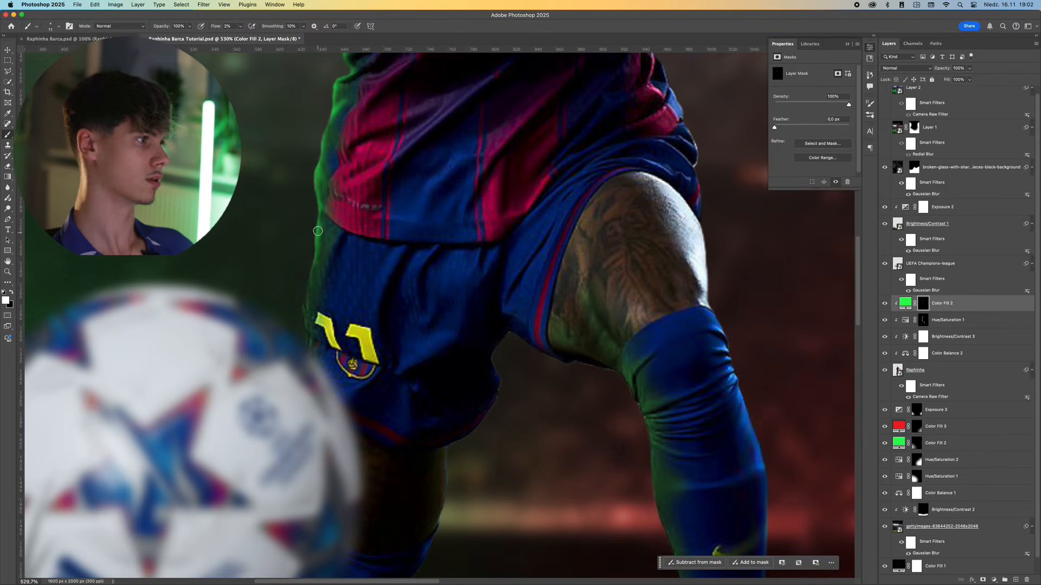
pyautogui.moveTo(312, 233)
pyautogui.mouseDown()
pyautogui.moveTo(275, 271)
pyautogui.moveTo(355, 346)
pyautogui.moveTo(404, 363)
pyautogui.mouseUp()
pyautogui.scroll(2, 303, 243)
pyautogui.scroll(-2, 291, 437)
pyautogui.scroll(3, 302, 302)
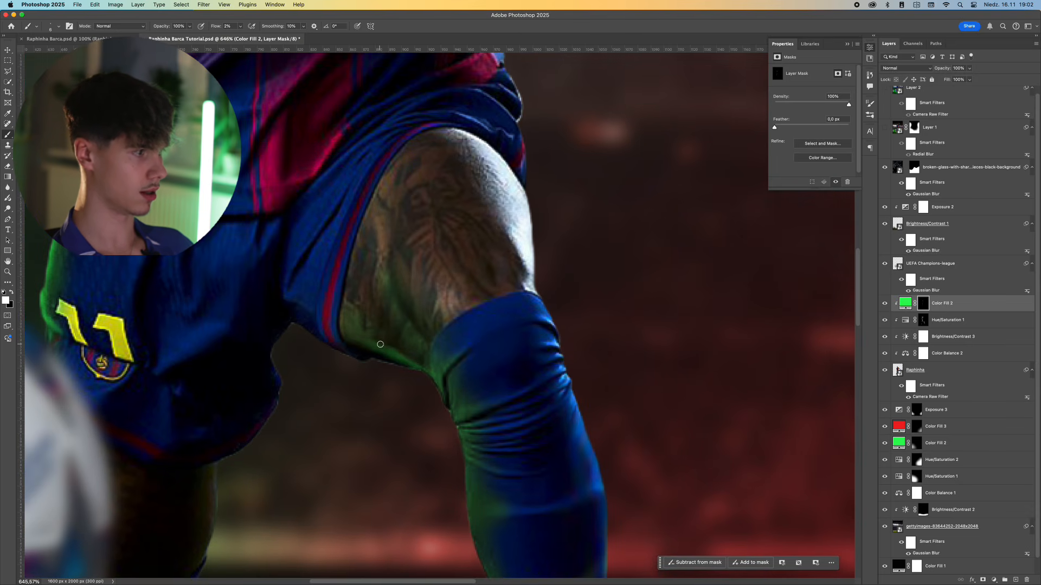
# Paint a thin bright green rim under the front thigh and along the left edge of its sock with a smaller brush.
pyautogui.press('[')
pyautogui.moveTo(433, 378)
pyautogui.mouseDown()
pyautogui.moveTo(402, 275)
pyautogui.moveTo(427, 313)
pyautogui.moveTo(434, 362)
pyautogui.mouseUp()
pyautogui.moveTo(434, 362)
pyautogui.mouseDown()
pyautogui.moveTo(382, 439)
pyautogui.moveTo(303, 439)
pyautogui.mouseUp()
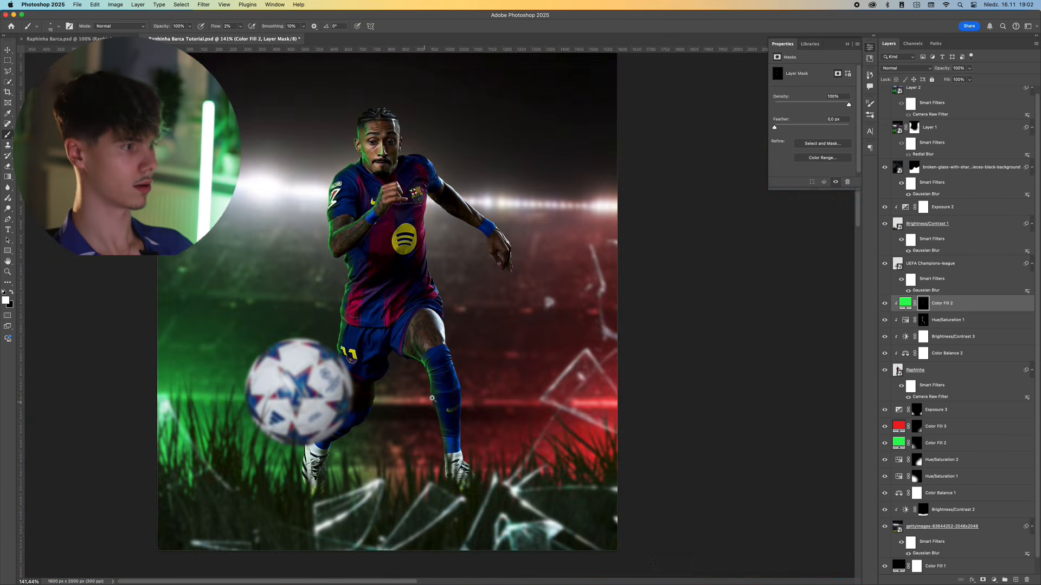
pyautogui.moveTo(433, 399); pyautogui.dragTo(514, 399)
pyautogui.moveTo(447, 328); pyautogui.dragTo(464, 433)
pyautogui.moveTo(455, 366); pyautogui.dragTo(424, 156)
pyautogui.moveTo(423, 156); pyautogui.dragTo(455, 165)
pyautogui.press('x')
pyautogui.moveTo(436, 259); pyautogui.dragTo(461, 411)
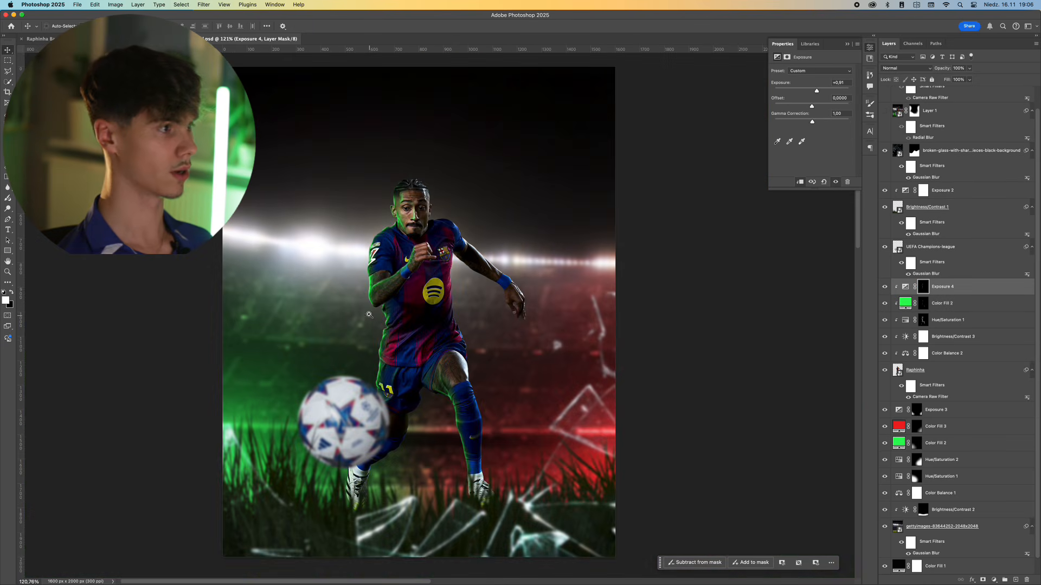
# Examine how the green rim light and the clipped Exposure 4 adjustment look on the player across the poster.
pyautogui.scroll(1, 411, 185)
pyautogui.scroll(3, 411, 184)
pyautogui.scroll(1, 411, 185)
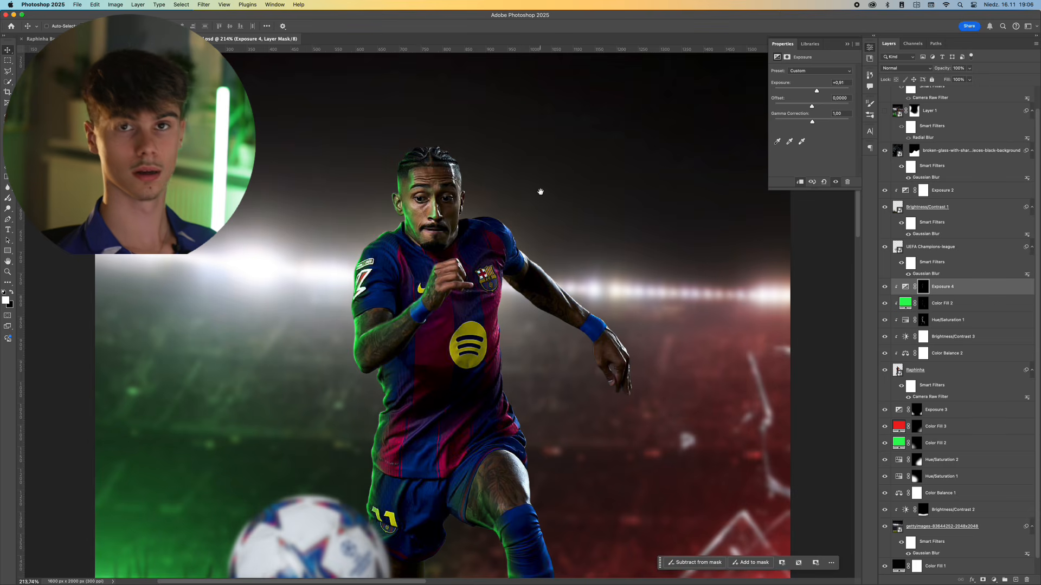
pyautogui.scroll(-5, 470, 200)
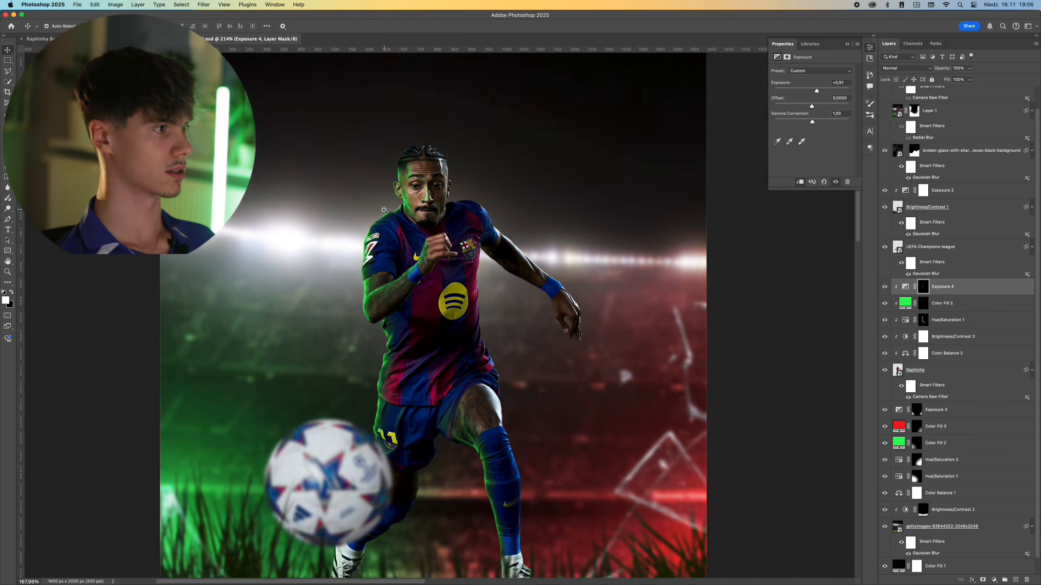
pyautogui.scroll(2, 430, 184)
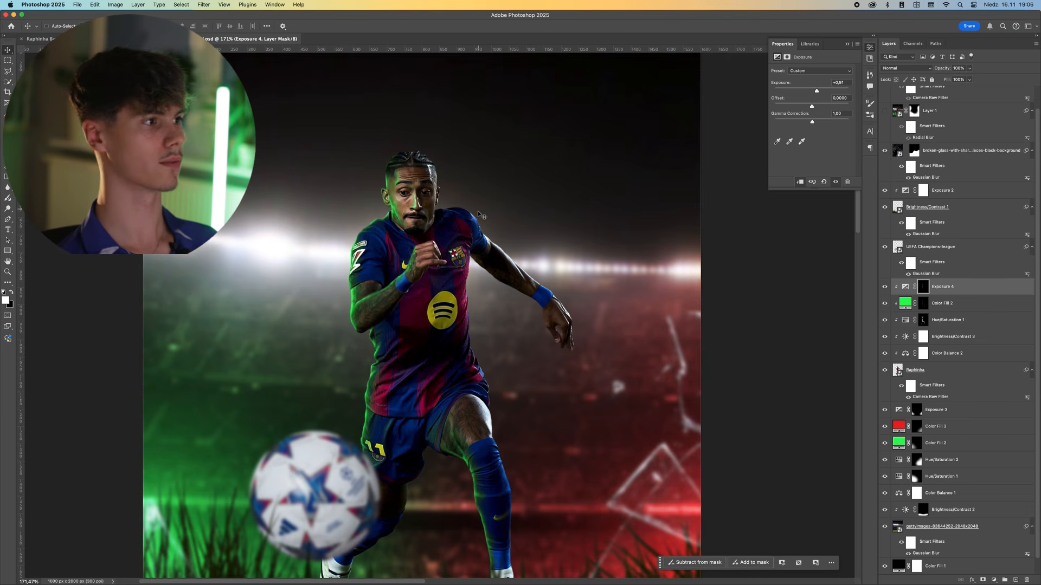
pyautogui.scroll(1, 472, 488)
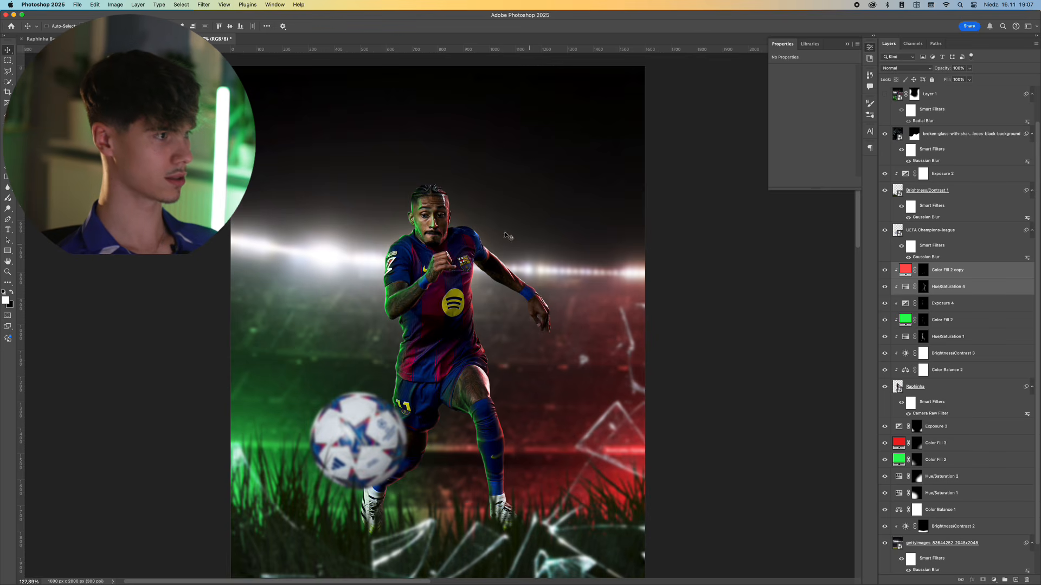
# Darken the football with a clipped Brightness/Contrast adjustment, lowering its brightness and setting contrast to 44.
pyautogui.scroll(1, 508, 235)
pyautogui.scroll(-2, 508, 236)
pyautogui.click(1002, 216)
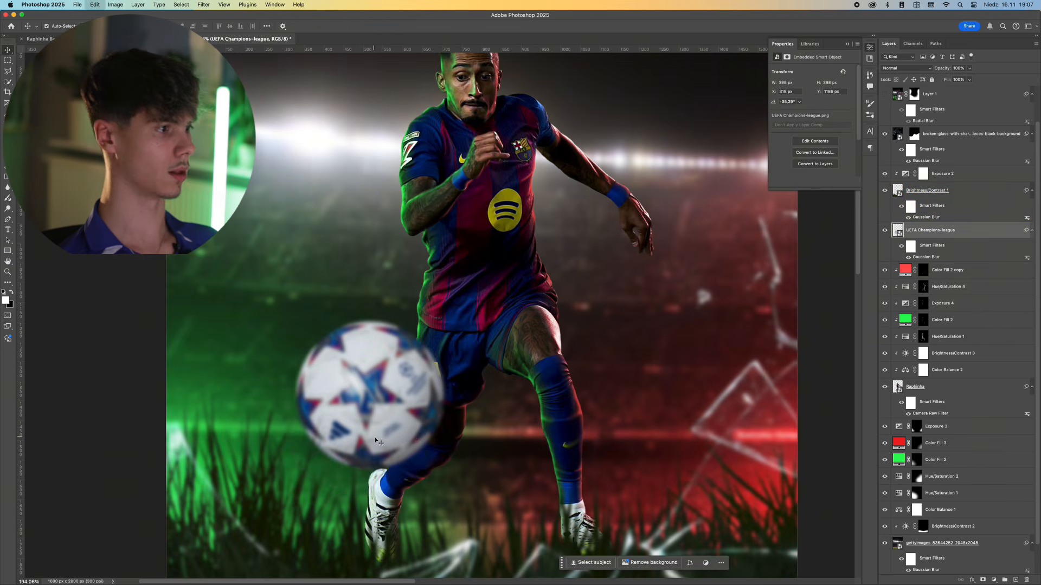
pyautogui.press('super+z')
pyautogui.scroll(3, 372, 412)
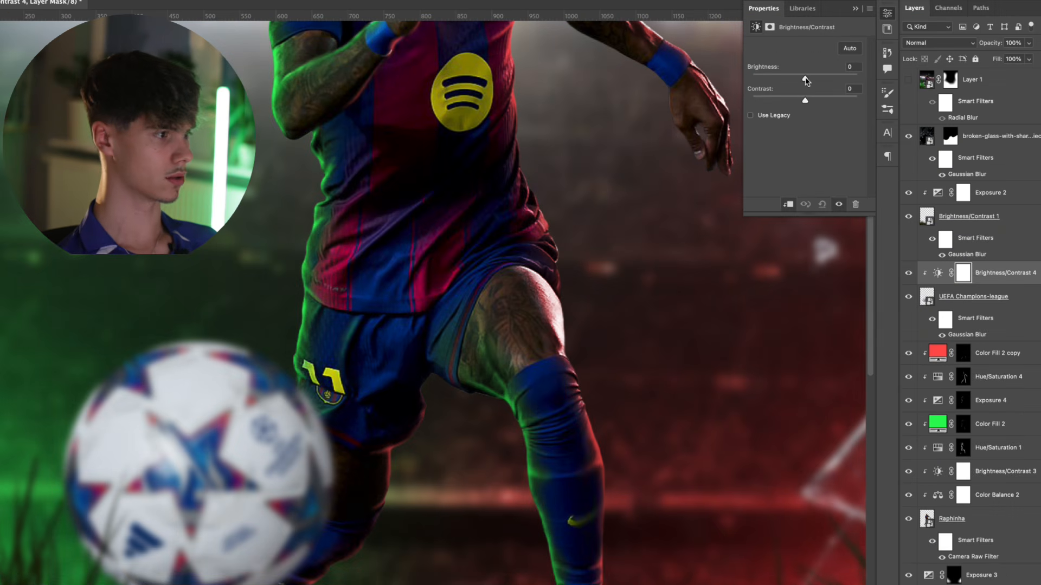
pyautogui.moveTo(806, 80); pyautogui.dragTo(774, 80)
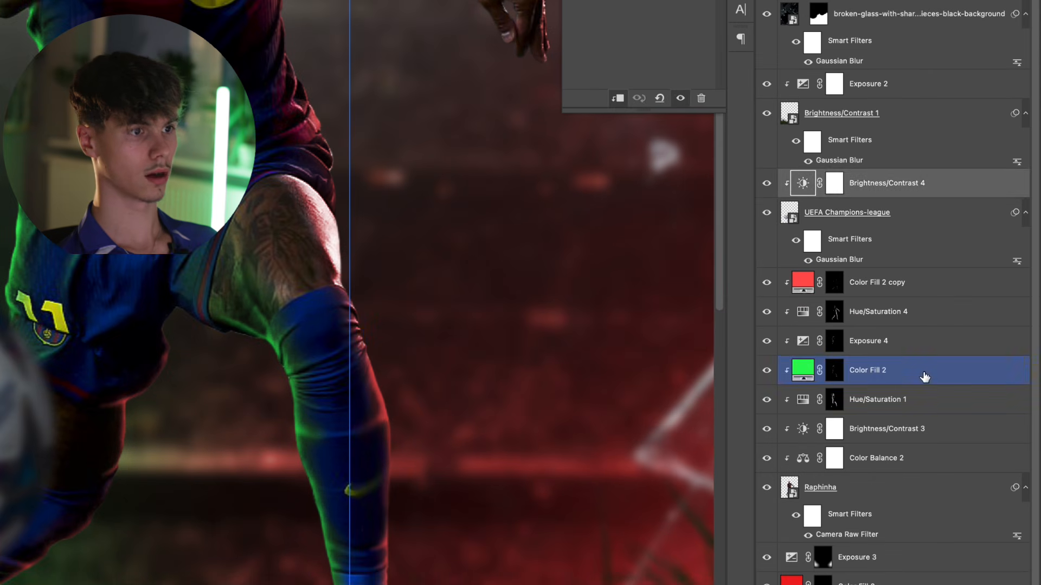
# Copy the player's red and green Color Fill layers above Brightness/Contrast 4 and clip them to the football.
pyautogui.click(1035, 427)
pyautogui.keyDown('super'); pyautogui.click(1026, 352); pyautogui.keyUp('super')
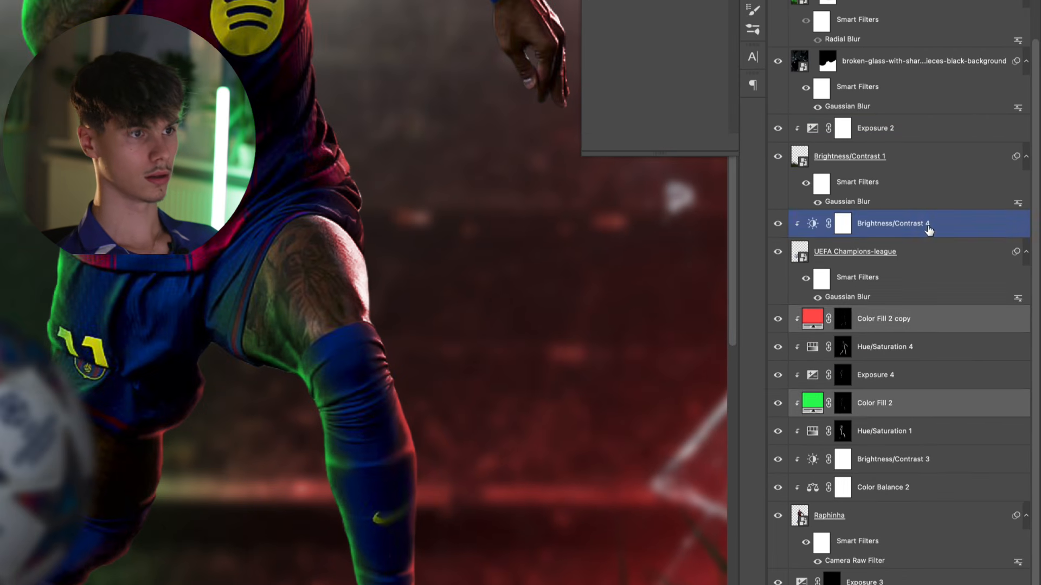
pyautogui.click(920, 185)
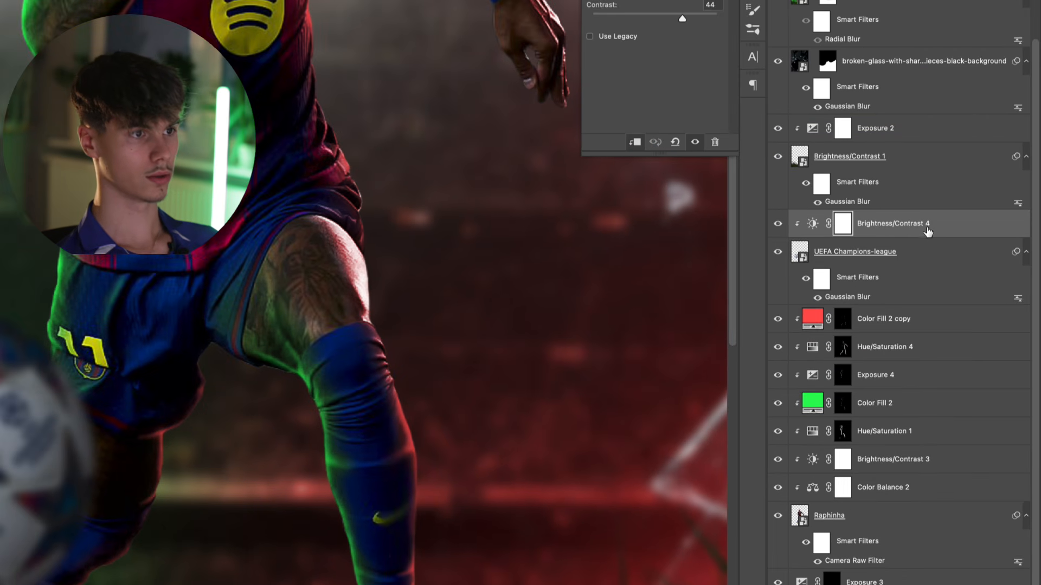
pyautogui.press('super+v')
pyautogui.keyDown('alt'); pyautogui.click(915, 265); pyautogui.keyUp('alt')
pyautogui.keyDown('alt'); pyautogui.click(908, 236); pyautogui.keyUp('alt')
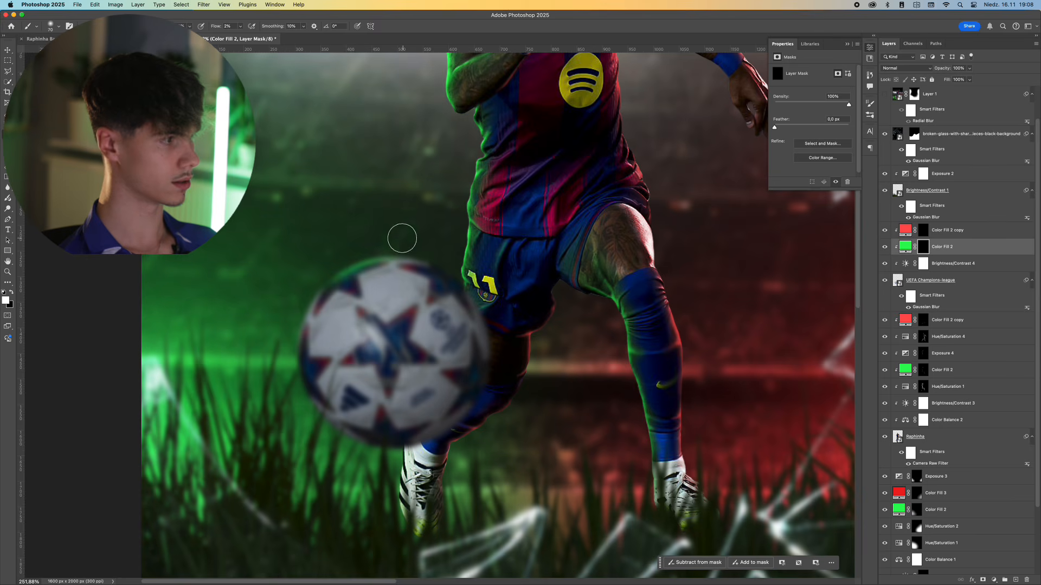
# Paint green rim light along the football's left edge on the green Color Fill 2 mask.
pyautogui.moveTo(330, 281)
pyautogui.mouseDown()
pyautogui.moveTo(293, 303)
pyautogui.moveTo(308, 290)
pyautogui.moveTo(298, 380)
pyautogui.moveTo(357, 456)
pyautogui.moveTo(311, 406)
pyautogui.moveTo(276, 334)
pyautogui.mouseUp()
pyautogui.keyDown('ctrl'); pyautogui.keyDown('alt'); pyautogui.moveTo(303, 383); pyautogui.dragTo(325, 383); pyautogui.keyUp('alt'); pyautogui.keyUp('ctrl')
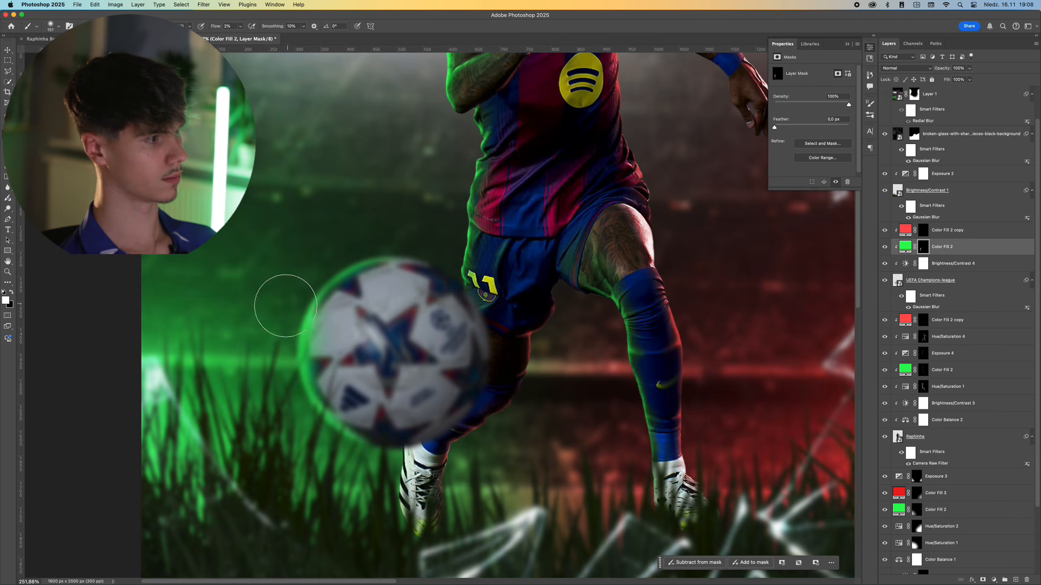
pyautogui.press('x')
# Paint red rim light down the football's right edge on the Color Fill 2 copy mask.
pyautogui.hotkey('alt', ']')
pyautogui.press('x')
pyautogui.keyDown('ctrl'); pyautogui.keyDown('alt'); pyautogui.moveTo(511, 318); pyautogui.dragTo(486, 318); pyautogui.keyUp('alt'); pyautogui.keyUp('ctrl')
pyautogui.moveTo(443, 302)
pyautogui.keyDown('super'); pyautogui.mouseDown()
pyautogui.moveTo(487, 292)
pyautogui.moveTo(500, 388)
pyautogui.moveTo(476, 425)
pyautogui.mouseUp(); pyautogui.keyUp('super')
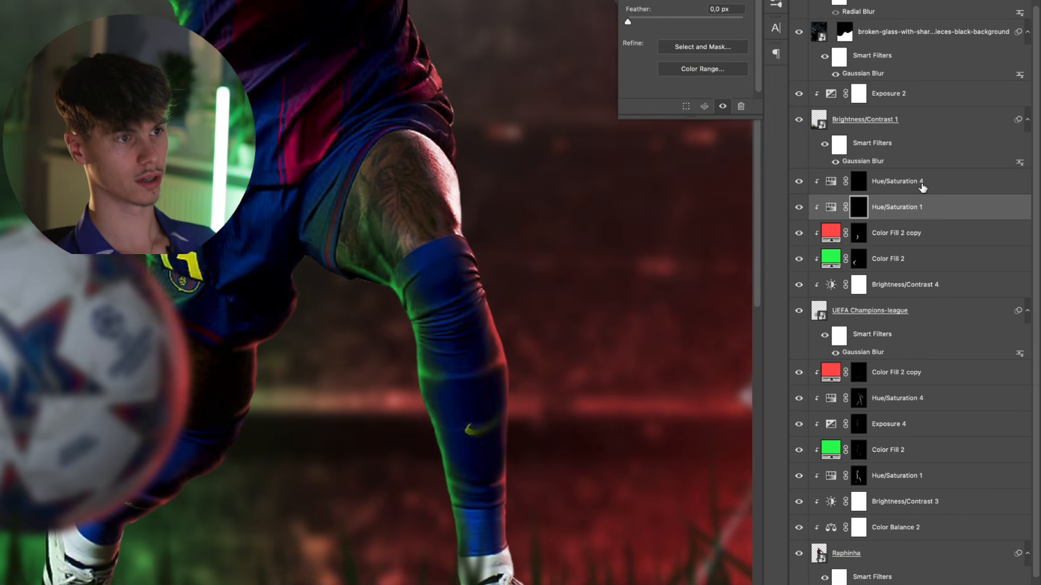
# Move the ball's two Hue/Saturation adjustments below its color fills and paint their masks to tint the ball green and red.
pyautogui.keyDown('shift'); pyautogui.click(922, 187); pyautogui.keyUp('shift')
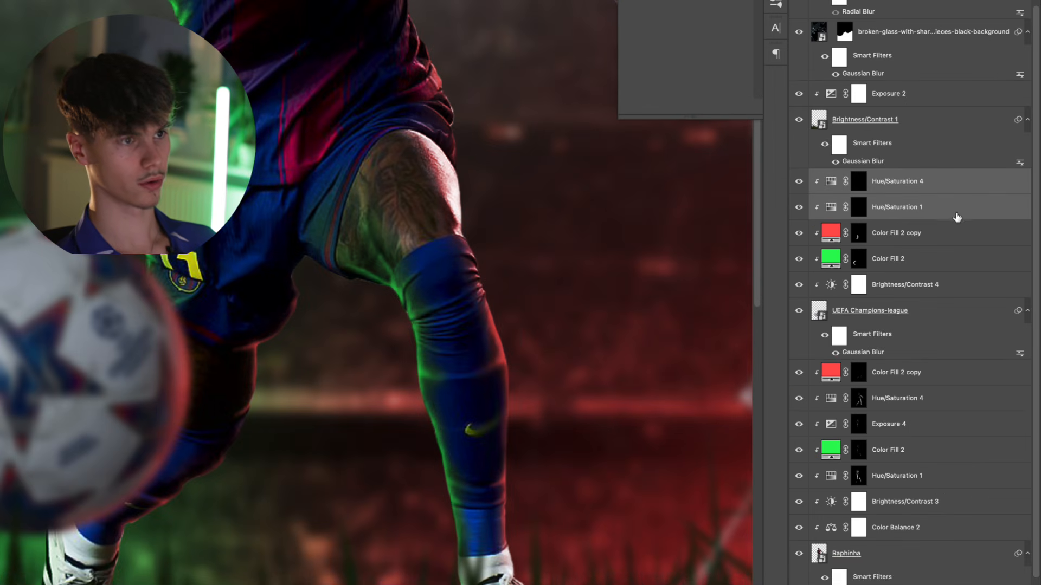
pyautogui.moveTo(957, 216); pyautogui.dragTo(949, 272)
pyautogui.click(859, 234)
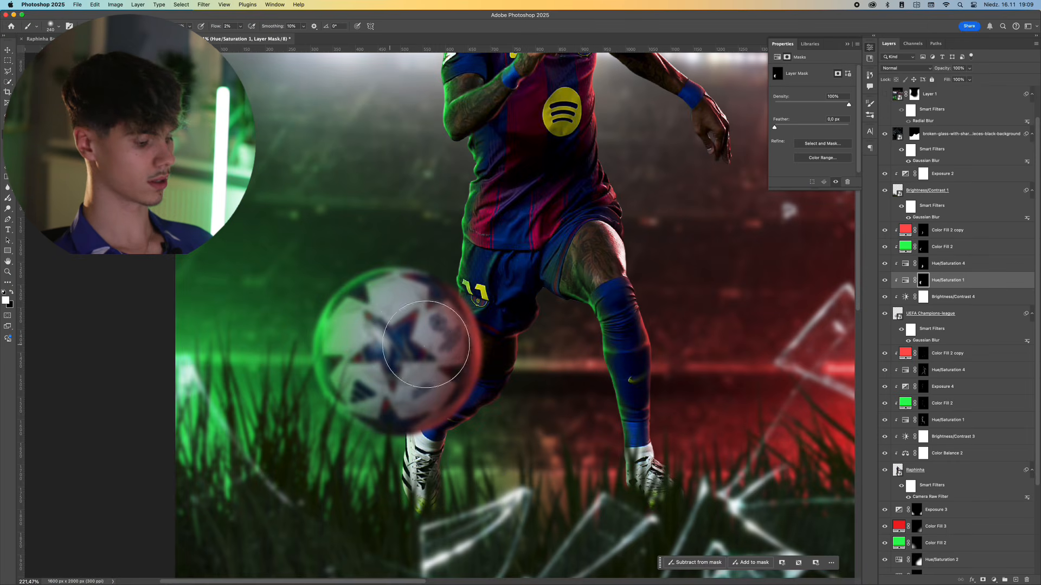
# Lower the brightness of the football's Brightness/Contrast 4 adjustment slightly further.
pyautogui.press('v')
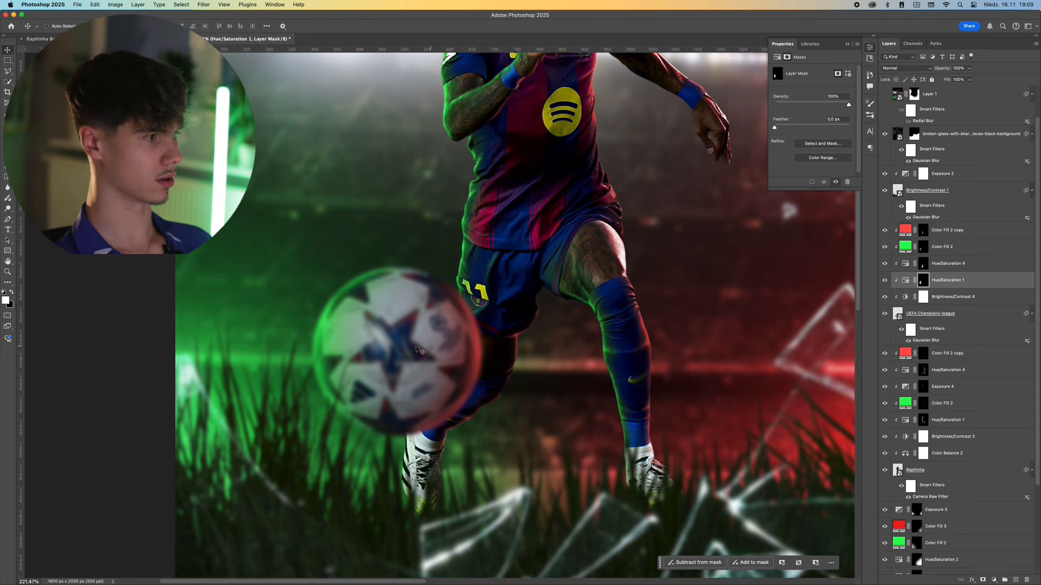
pyautogui.scroll(-1, 411, 341)
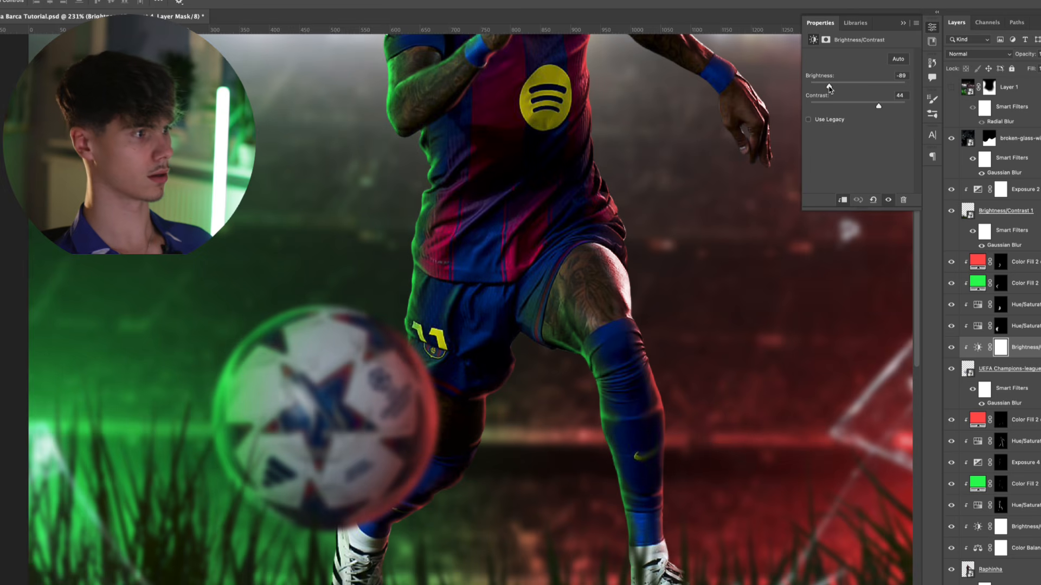
pyautogui.moveTo(828, 88); pyautogui.dragTo(823, 89)
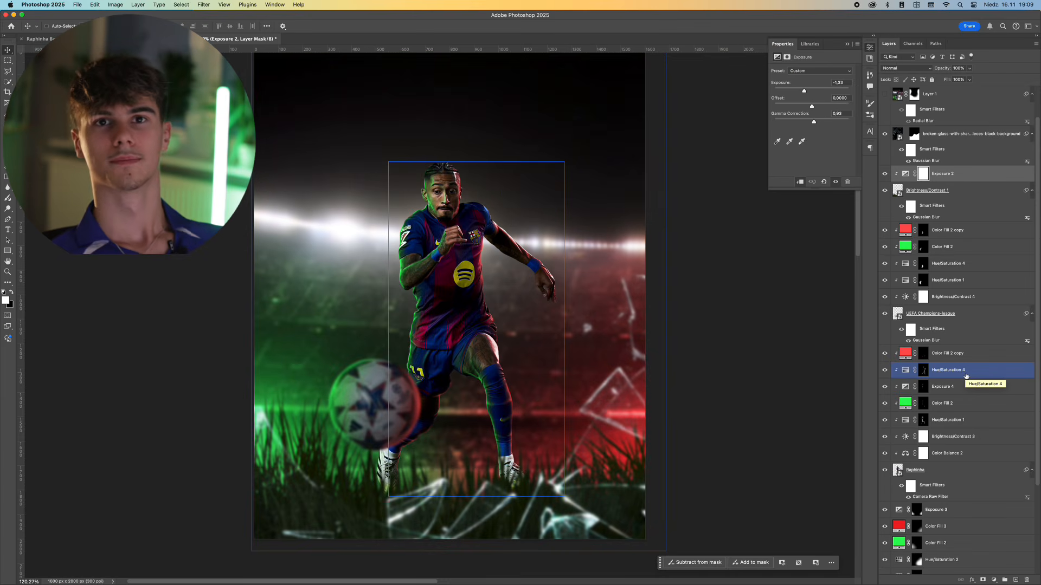
pyautogui.click(965, 373)
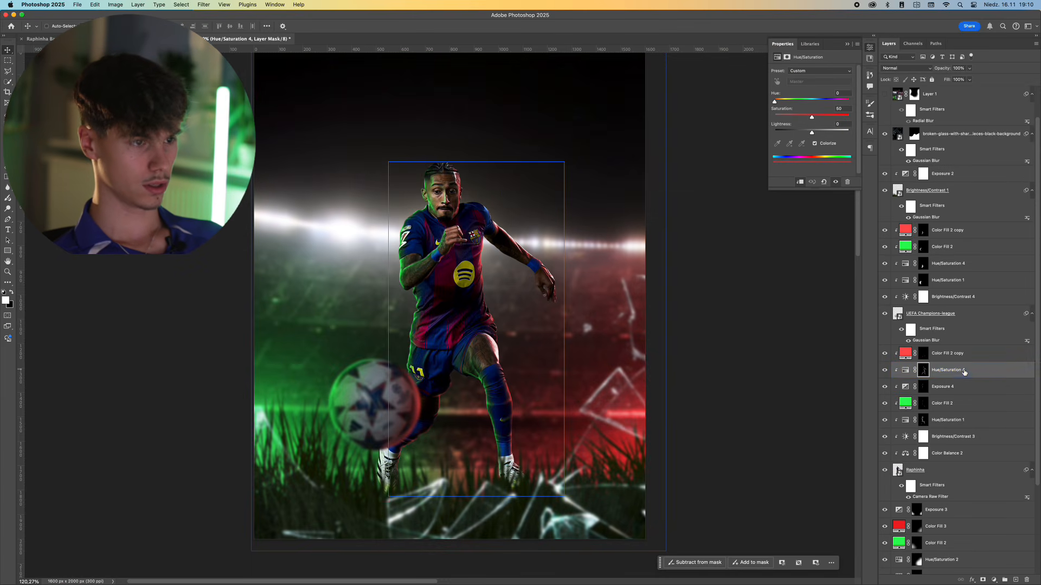
pyautogui.keyDown('super'); pyautogui.click(962, 421); pyautogui.keyUp('super')
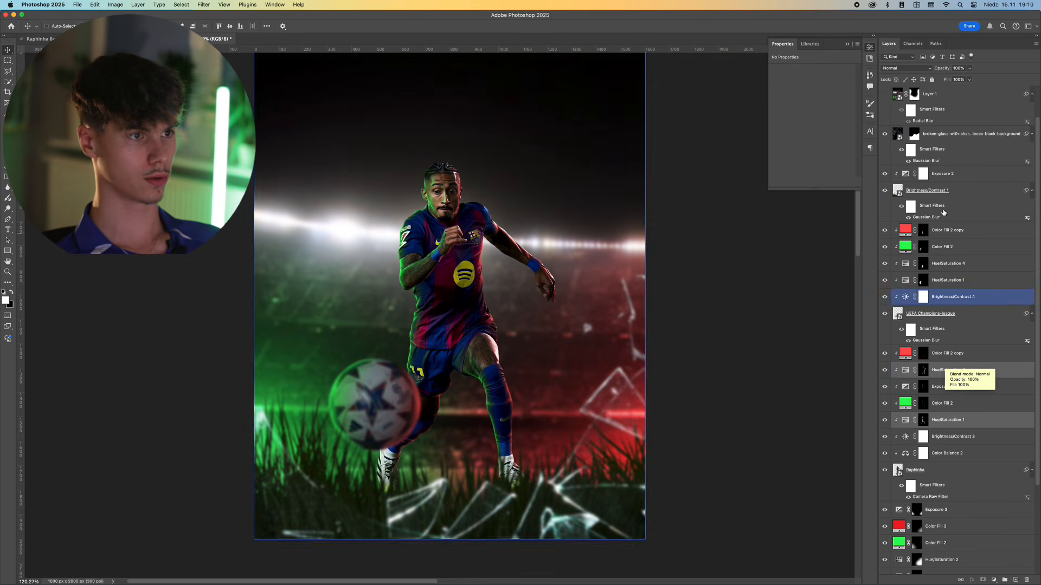
pyautogui.click(943, 173)
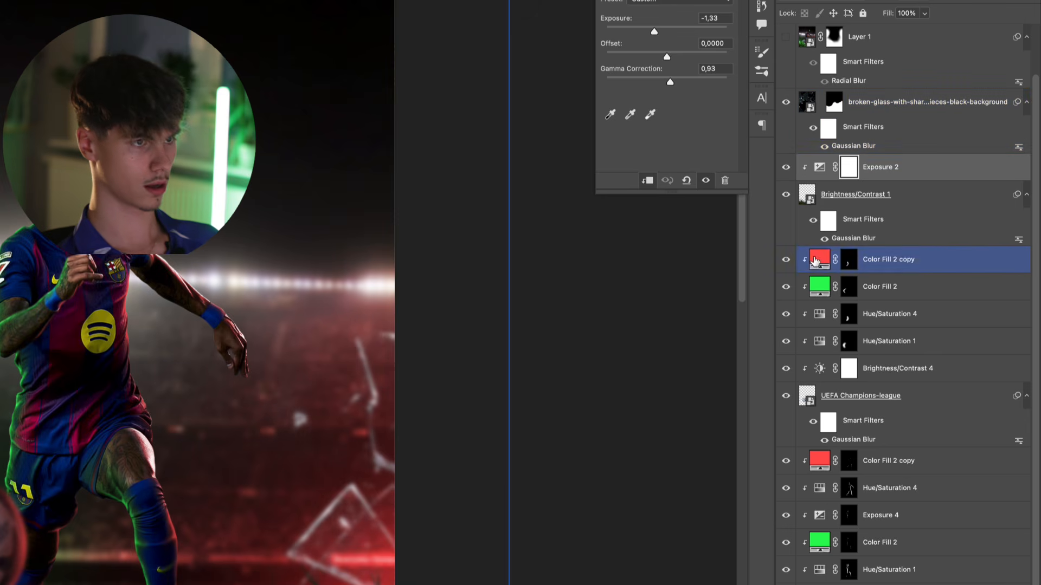
# Copy the ball's red and green Color Fill layers above Exposure 2, clipped to the grass.
pyautogui.click(821, 263)
pyautogui.keyDown('super'); pyautogui.click(822, 288); pyautogui.keyUp('super')
pyautogui.click(914, 169)
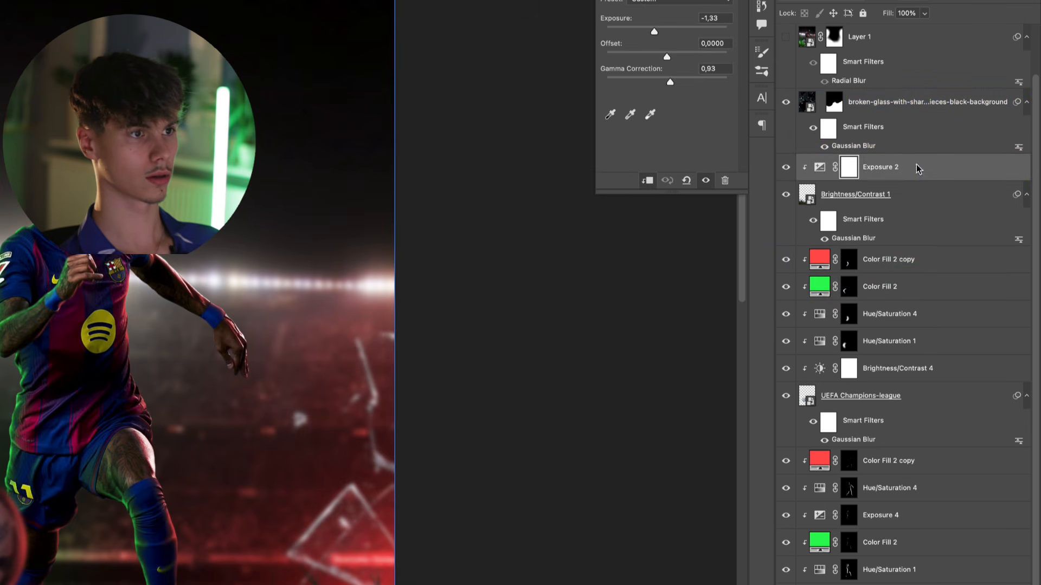
pyautogui.press('super+v')
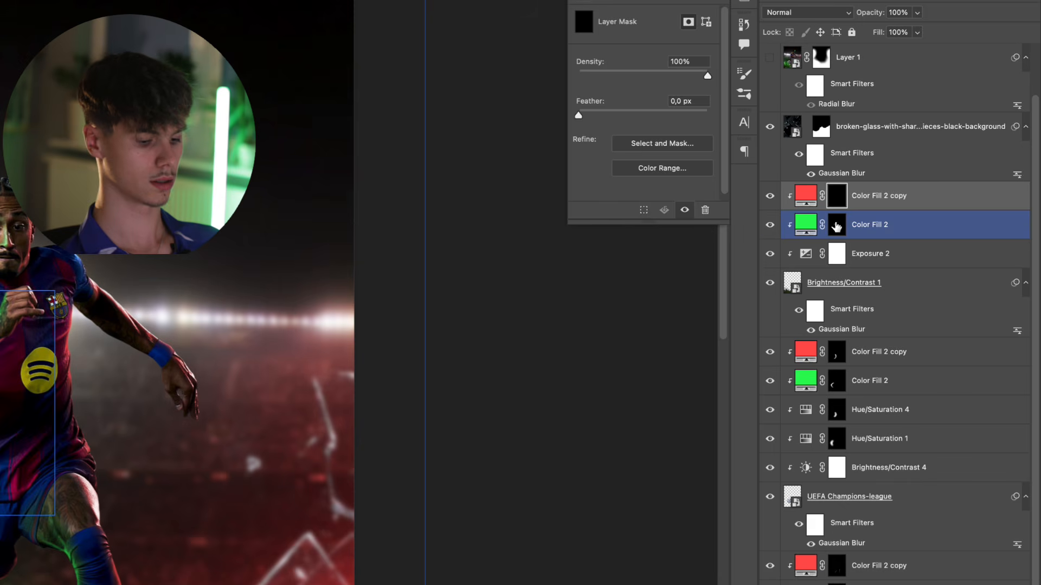
# Brush soft green light over the left part of the grass on the green fill's mask with a very large brush.
pyautogui.click(837, 225)
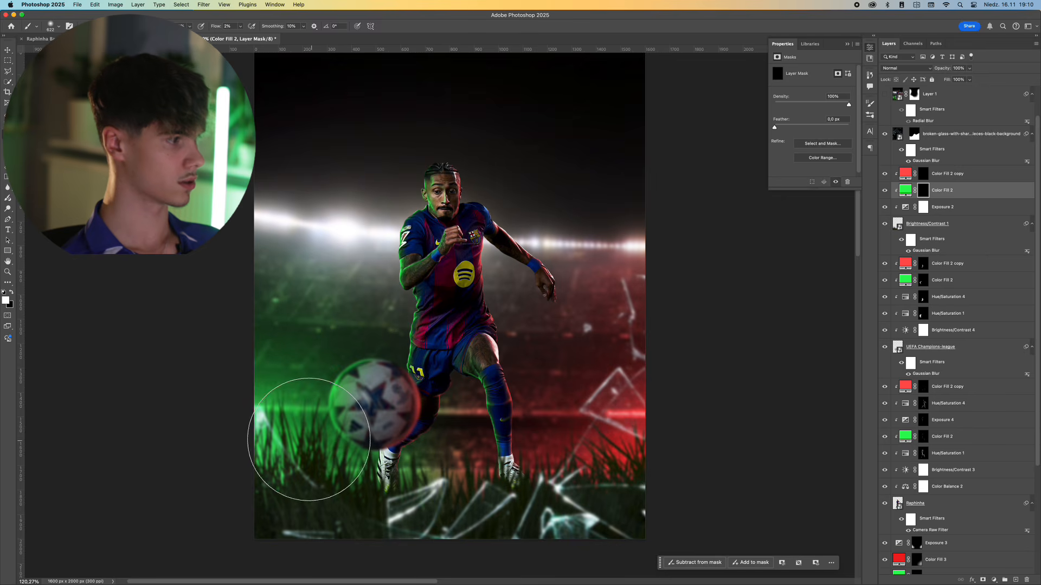
pyautogui.moveTo(310, 439)
pyautogui.keyDown('ctrl'); pyautogui.keyDown('alt'); pyautogui.mouseDown()
pyautogui.moveTo(344, 439)
pyautogui.moveTo(363, 414)
pyautogui.moveTo(433, 431)
pyautogui.mouseUp(); pyautogui.keyUp('alt'); pyautogui.keyUp('ctrl')
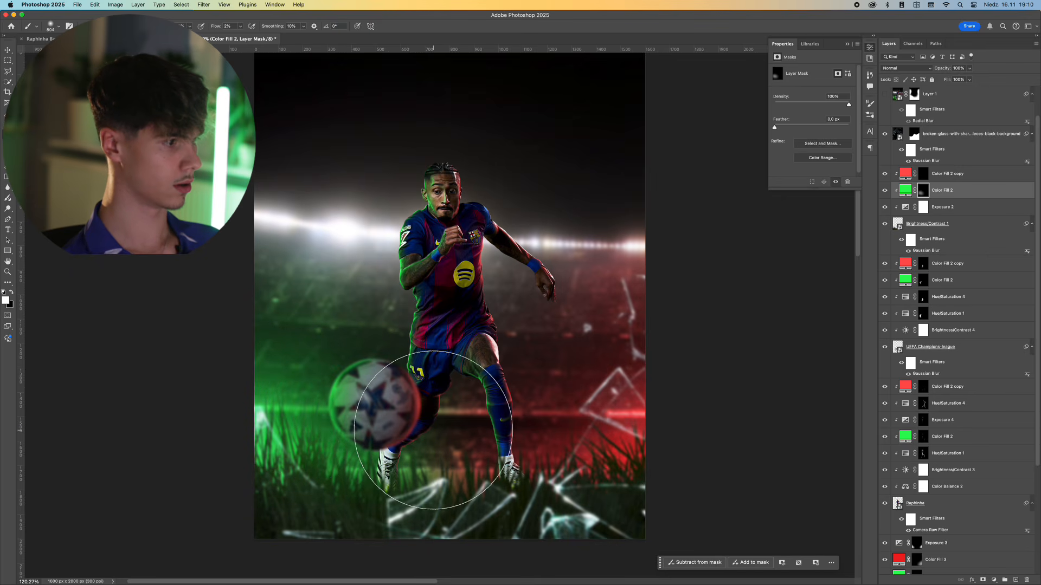
pyautogui.press('z')
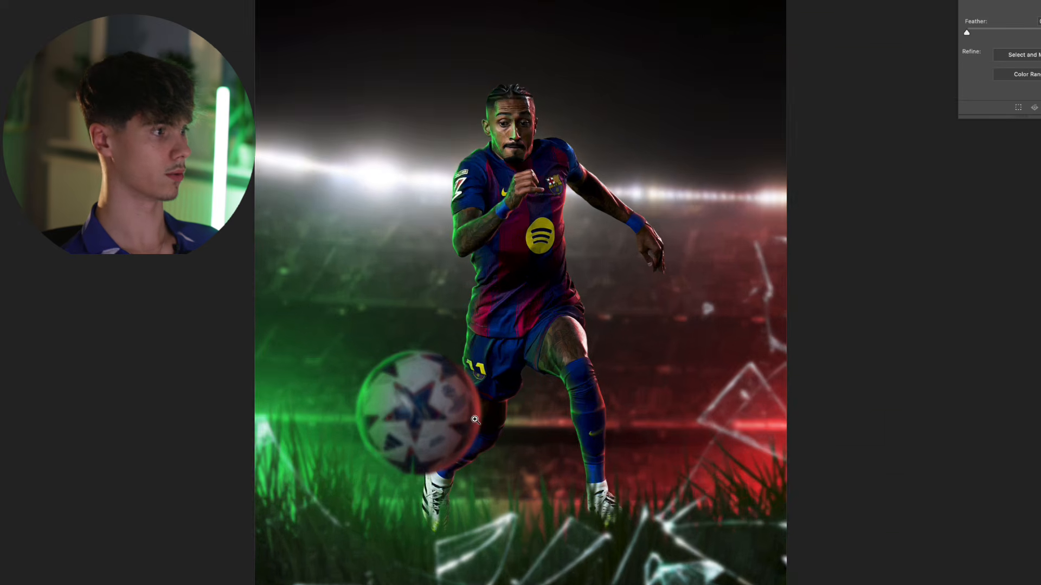
pyautogui.keyDown('super'); pyautogui.moveTo(475, 420); pyautogui.dragTo(498, 419); pyautogui.keyUp('super')
pyautogui.keyDown('super'); pyautogui.moveTo(436, 501); pyautogui.dragTo(458, 501); pyautogui.keyUp('super')
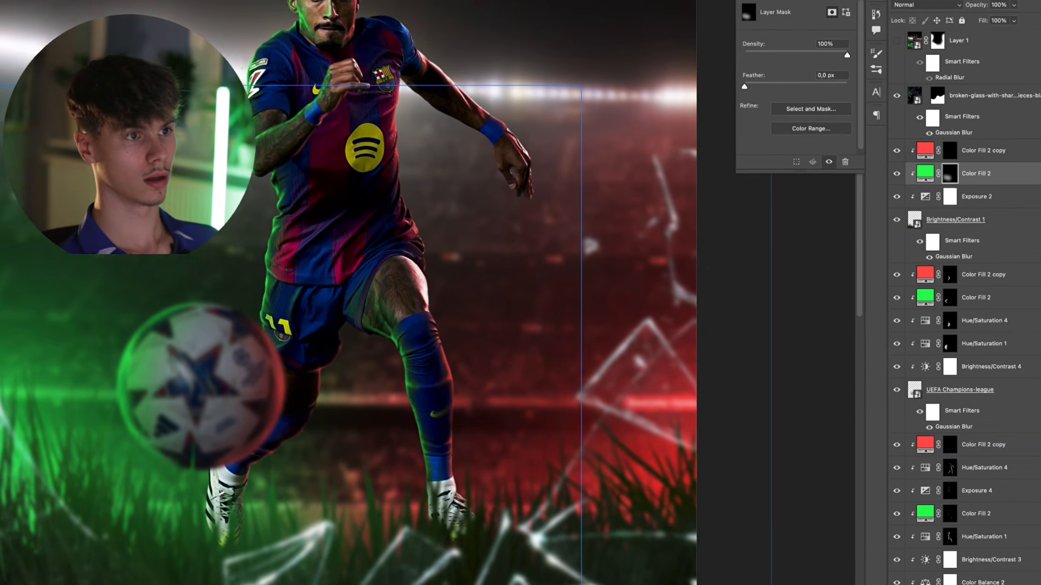
# Split the dark Underlying Layer Blend If slider of the grass's green Color Fill 2 so the shadows stay dark.
pyautogui.doubleClick(982, 194)
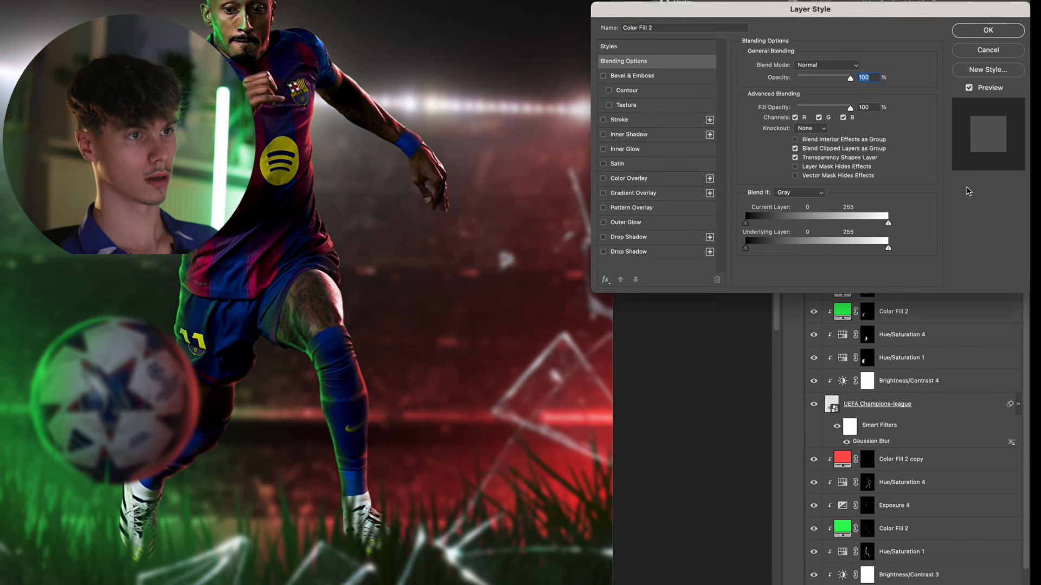
pyautogui.moveTo(954, 10); pyautogui.dragTo(772, 152)
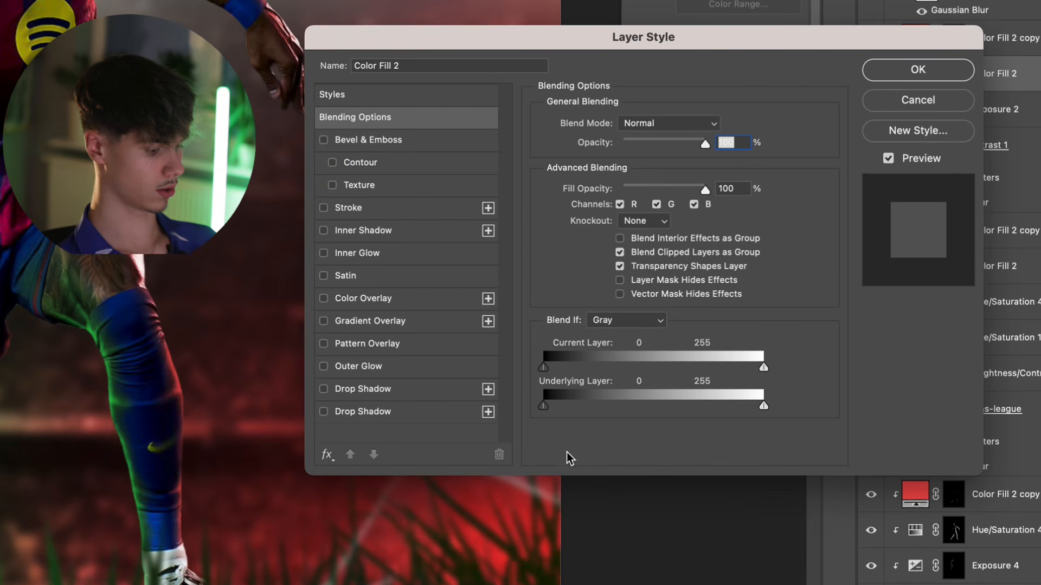
pyautogui.press('alt')
pyautogui.moveTo(547, 407); pyautogui.dragTo(620, 408)
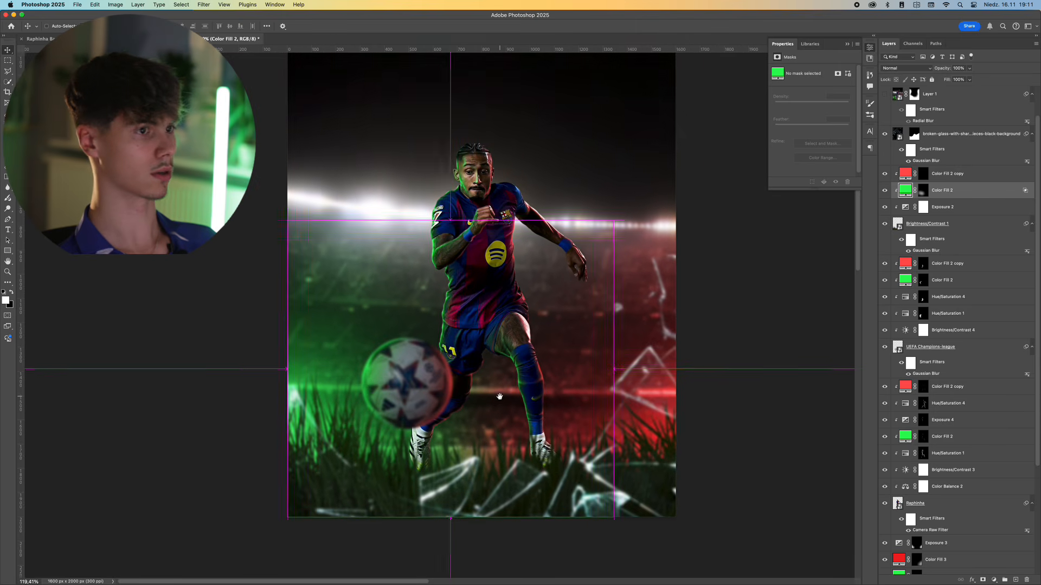
# Brush soft red light over the right part of the grass and set the red fill's Underlying Layer Blend If to 0 / 53.
pyautogui.moveTo(500, 396); pyautogui.dragTo(498, 399)
pyautogui.click(922, 172)
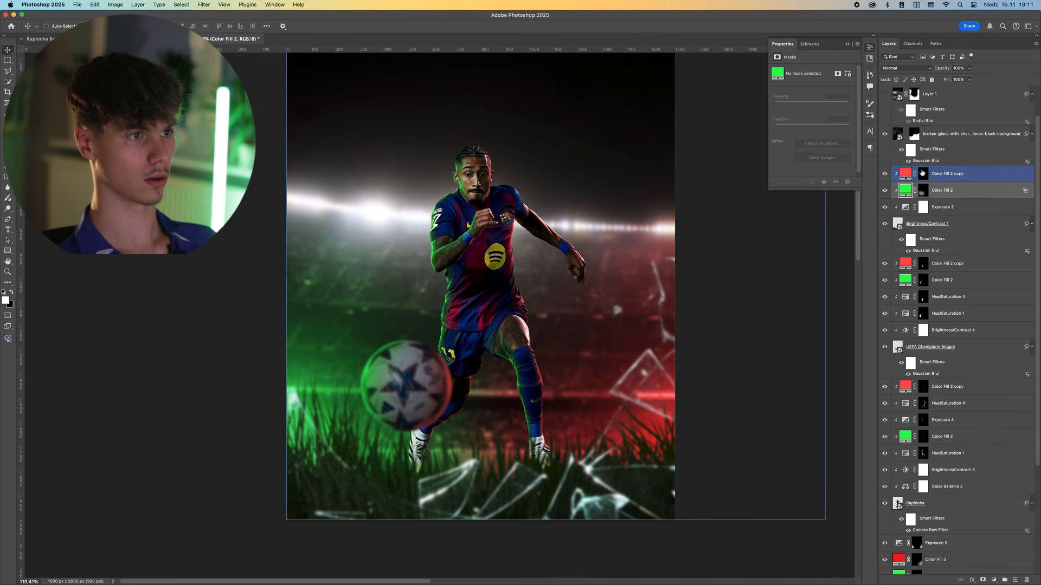
pyautogui.click(925, 175)
pyautogui.scroll(1, 623, 450)
pyautogui.press('b')
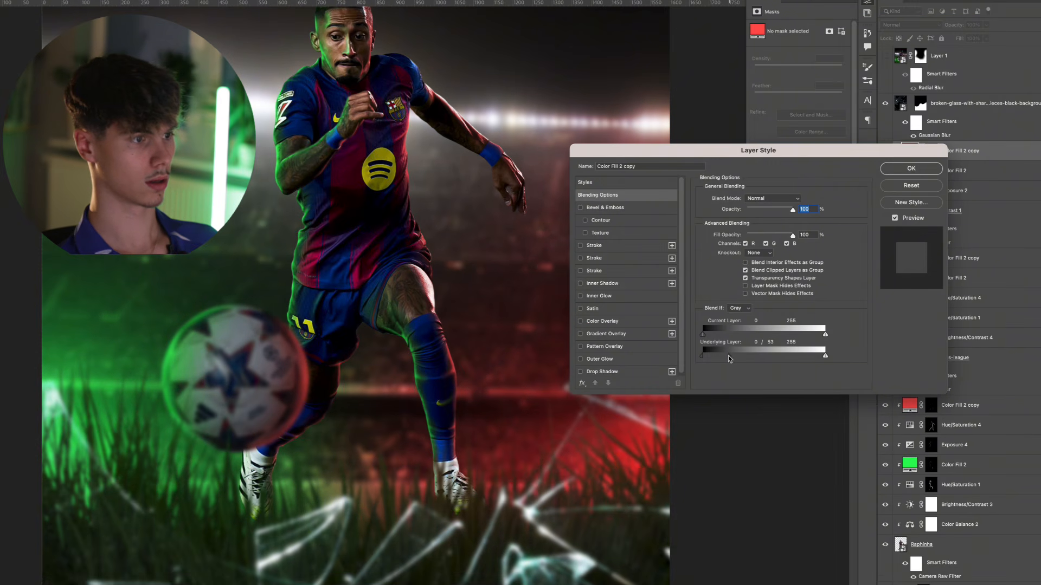
pyautogui.click(904, 170)
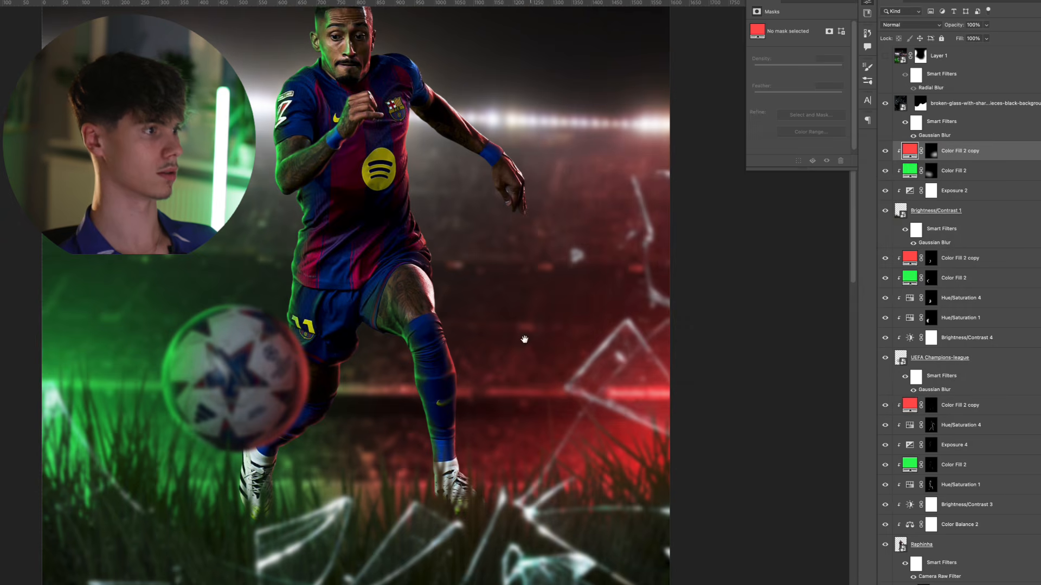
# Stamp the visible poster into a new merged layer above the broken-glass layer.
pyautogui.moveTo(452, 343); pyautogui.dragTo(466, 401)
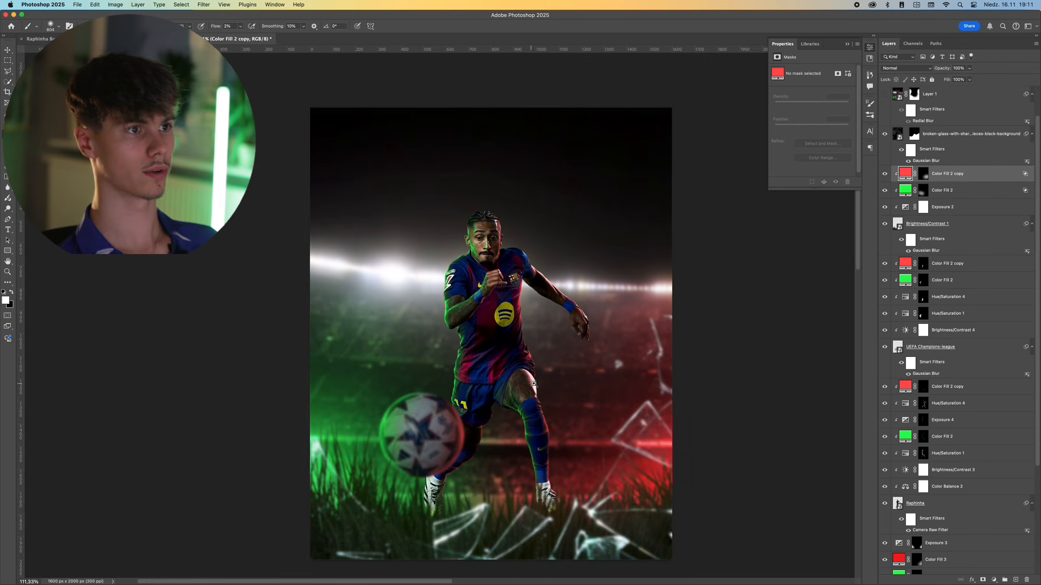
pyautogui.moveTo(534, 383); pyautogui.dragTo(544, 384)
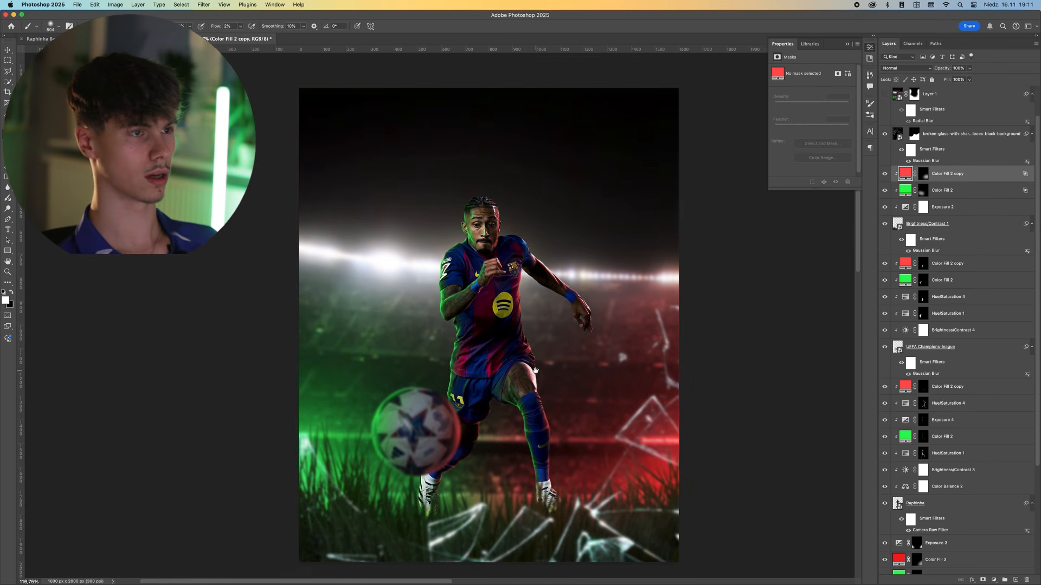
pyautogui.click(973, 137)
pyautogui.scroll(2, 974, 139)
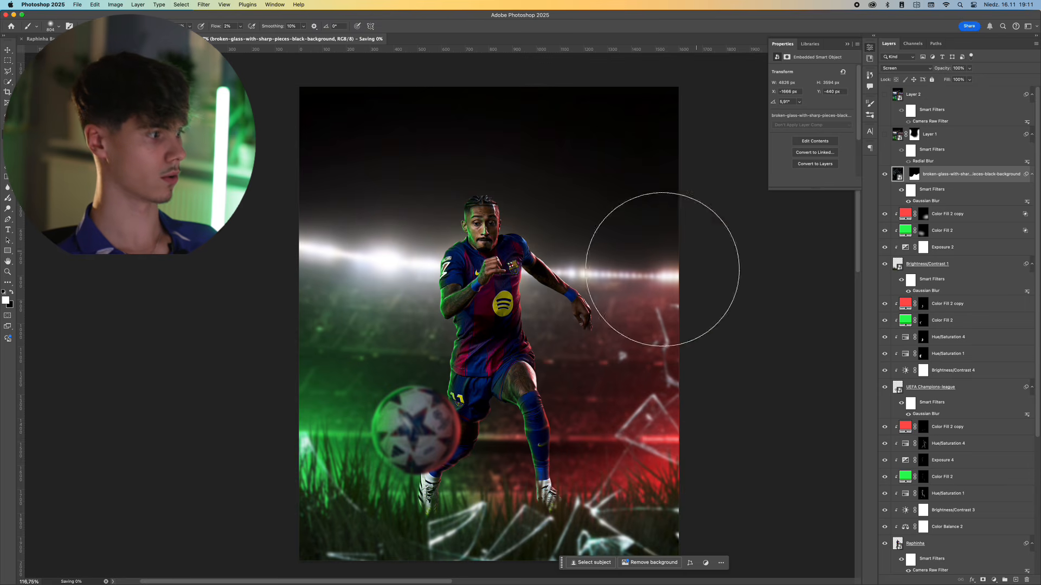
pyautogui.moveTo(514, 329); pyautogui.dragTo(519, 329)
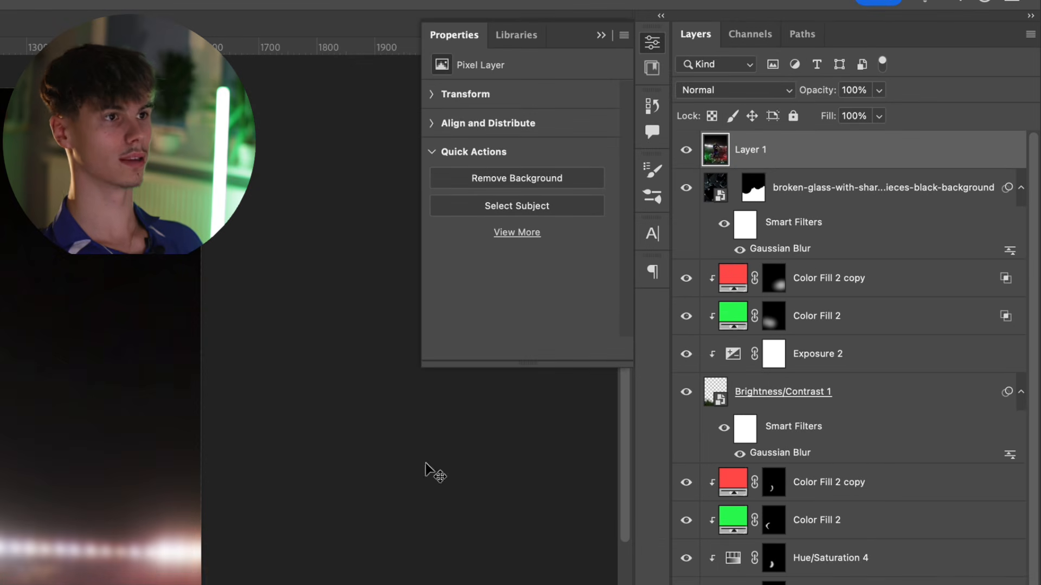
# Convert the merged poster layer to a smart object and start the Camera Raw Filter on it.
pyautogui.rightClick(854, 152)
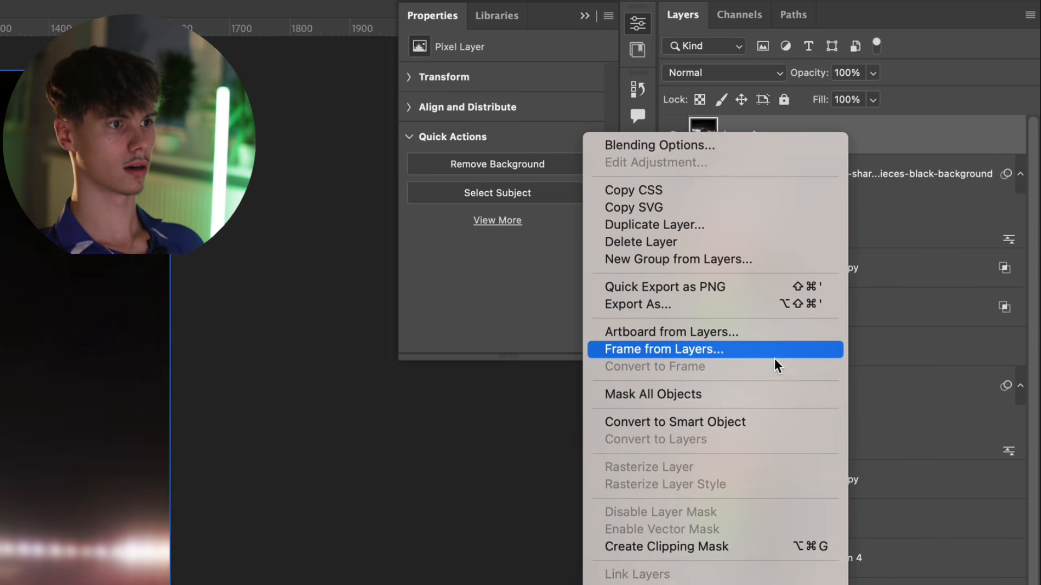
pyautogui.click(743, 423)
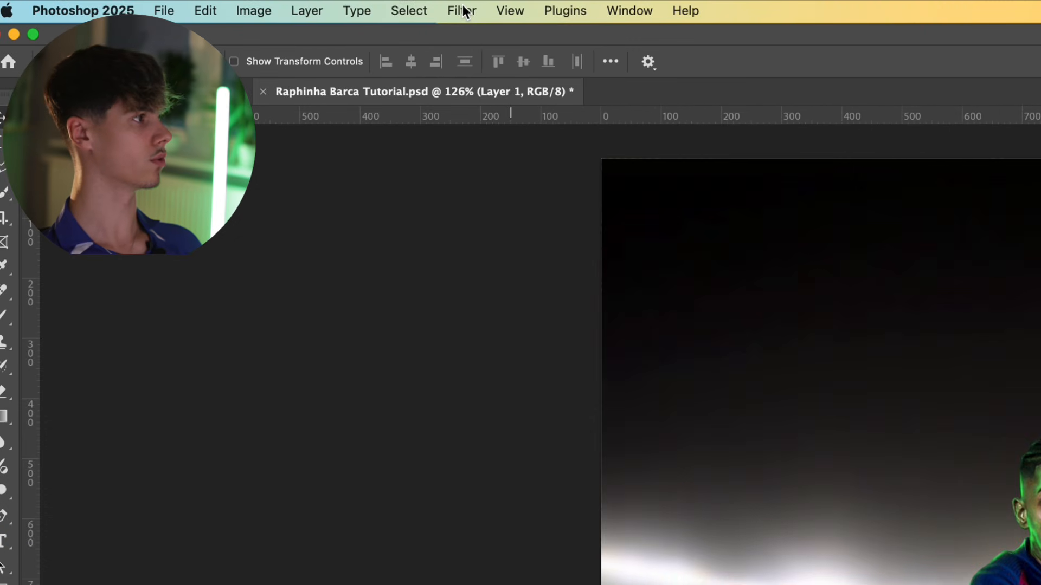
pyautogui.click(460, 9)
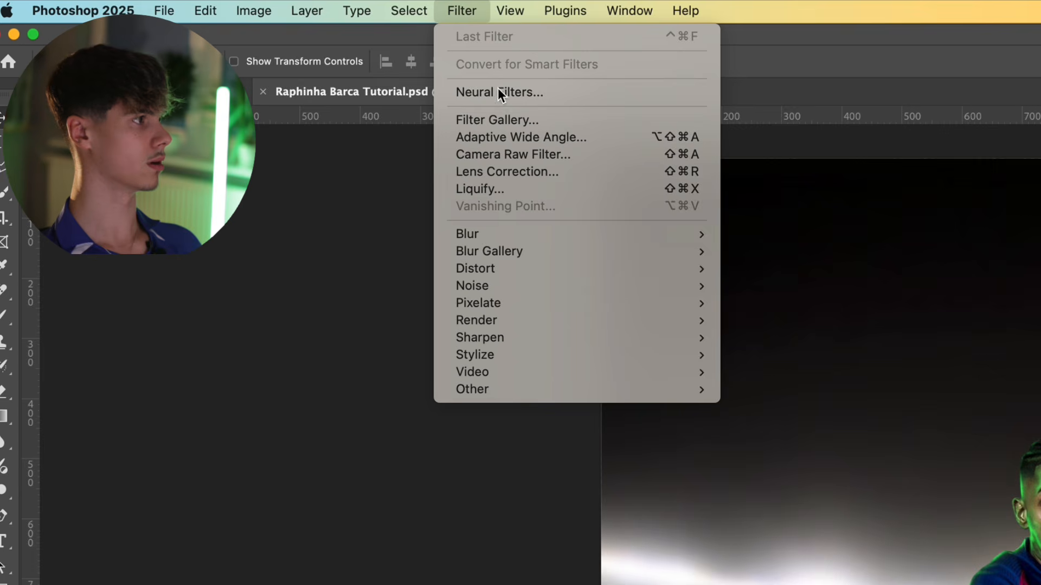
pyautogui.click(530, 155)
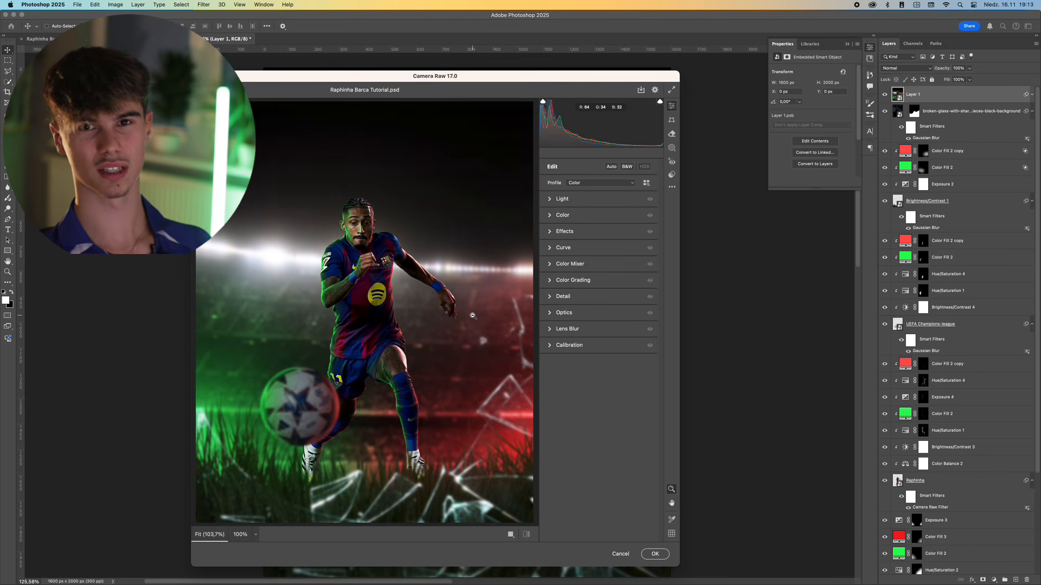
# Set Exposure to +0.10, Contrast to +4 and Temperature to -8, raise Highlights, and fine-tune Vibrance and Saturation.
pyautogui.click(552, 201)
pyautogui.moveTo(598, 217); pyautogui.dragTo(611, 243)
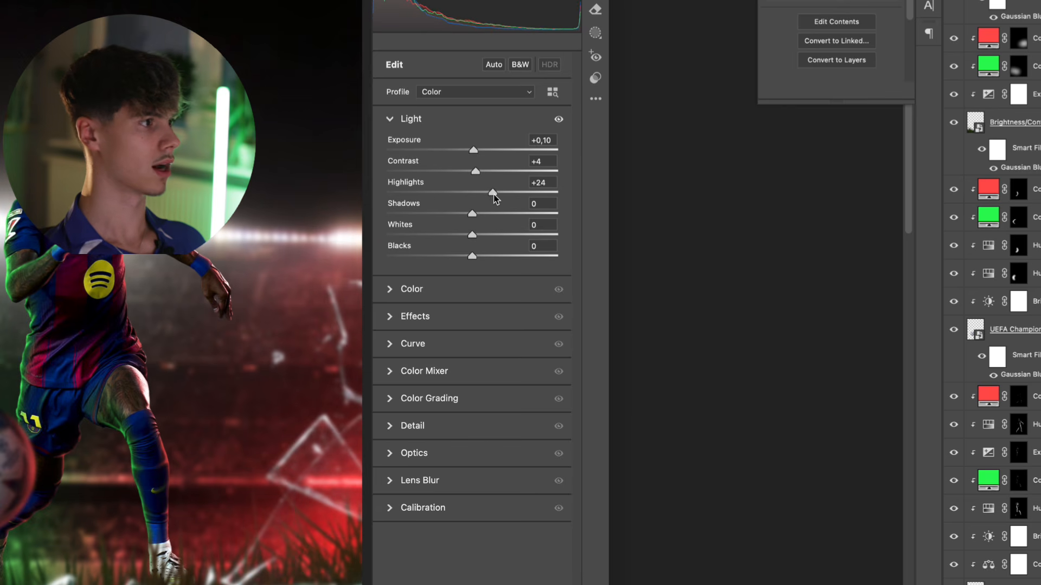
pyautogui.moveTo(495, 198); pyautogui.dragTo(477, 237)
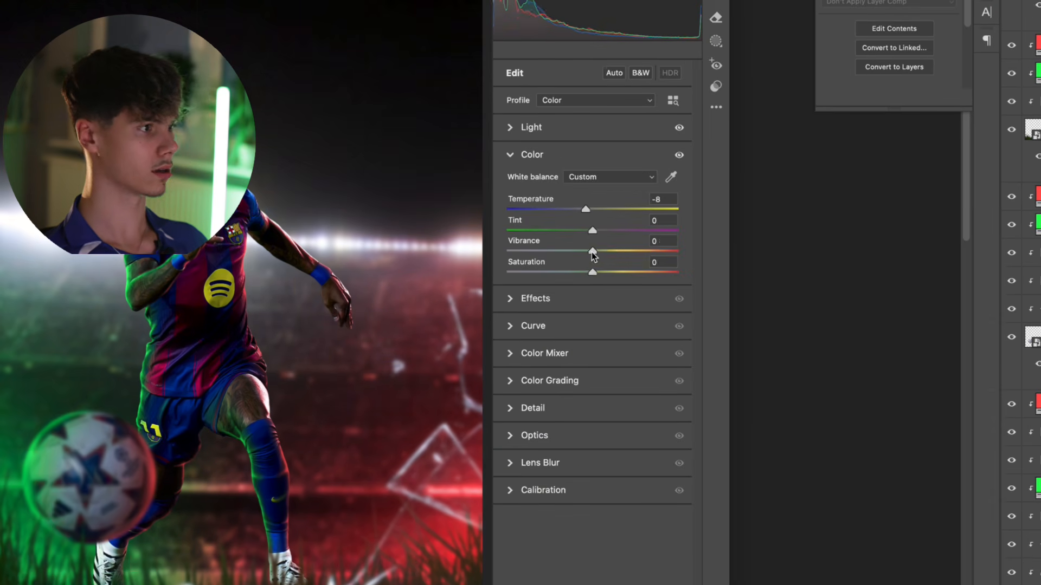
pyautogui.moveTo(591, 252); pyautogui.dragTo(594, 252)
pyautogui.moveTo(596, 273); pyautogui.dragTo(600, 271)
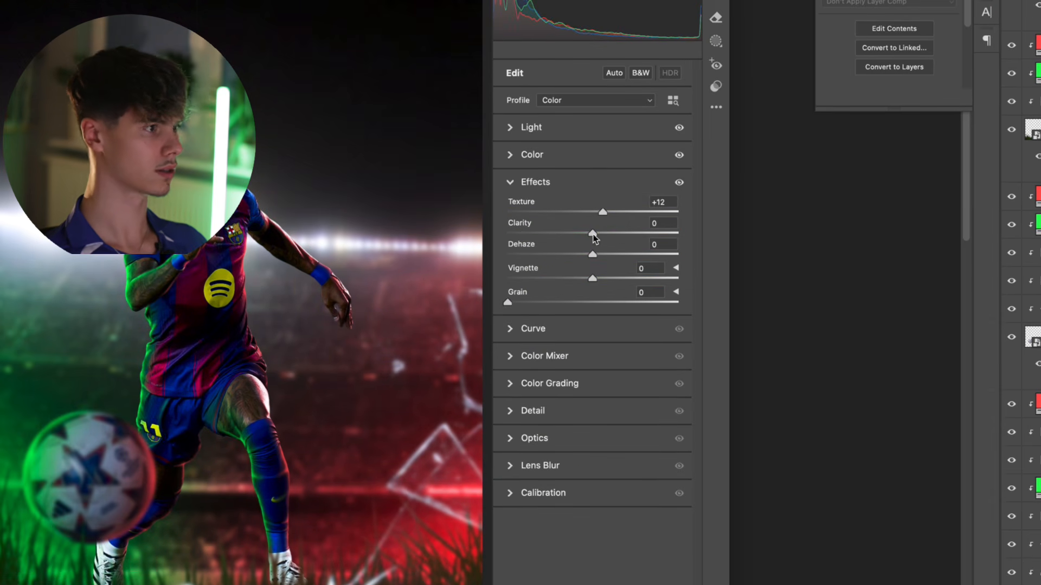
# Set Texture +12, Clarity +4, Vignette -11 and Grain about 5, and adjust the tonal sliders of the parametric curve slightly.
pyautogui.moveTo(511, 303); pyautogui.dragTo(518, 303)
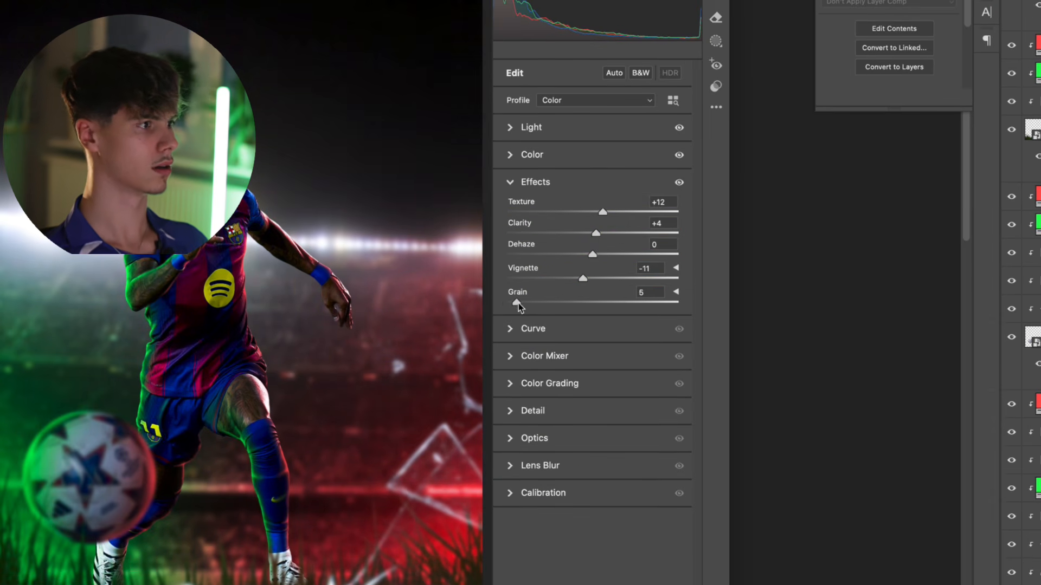
pyautogui.click(509, 182)
pyautogui.click(509, 209)
pyautogui.moveTo(593, 441); pyautogui.dragTo(602, 441)
pyautogui.moveTo(593, 462); pyautogui.dragTo(600, 462)
pyautogui.moveTo(592, 482); pyautogui.dragTo(587, 483)
pyautogui.click(509, 210)
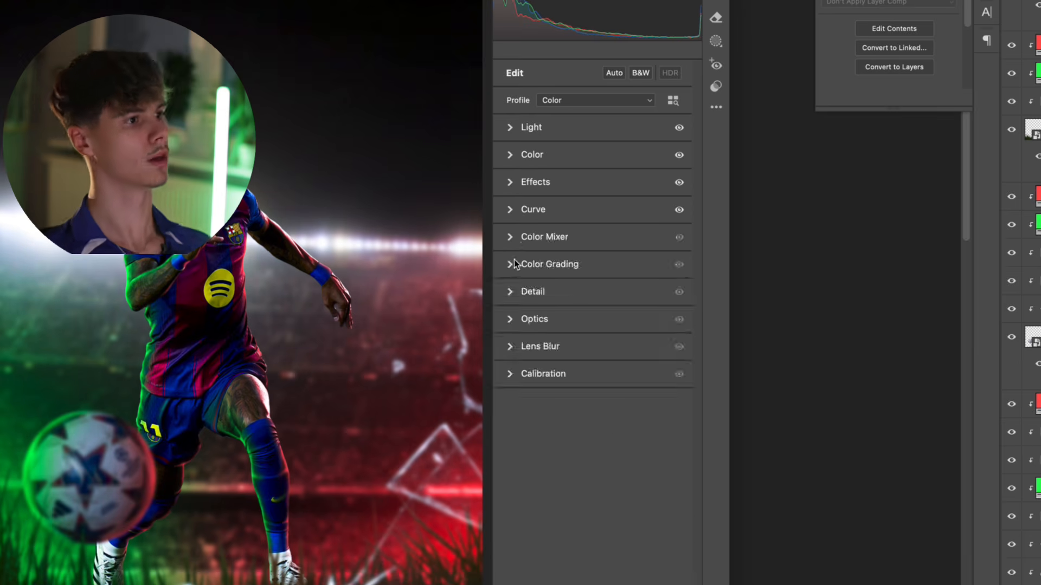
# Tint the midtones slightly blue, the shadows red and the highlights green with Color Grading, and apply the filter.
pyautogui.click(513, 264)
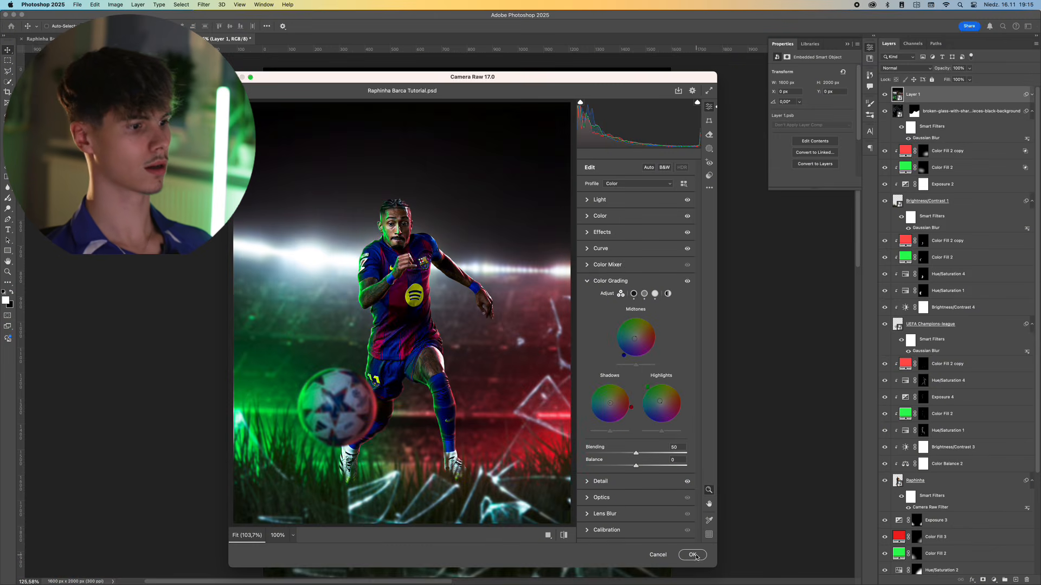
pyautogui.click(693, 555)
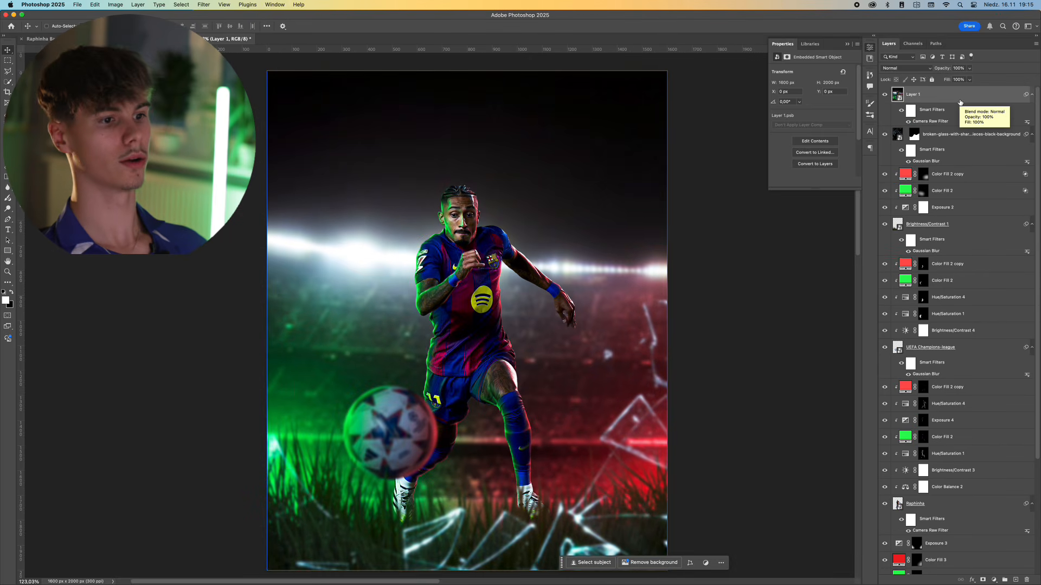
# Add an Exposure adjustment layer above the merged poster with Exposure at +1.06 and invert its mask to black.
pyautogui.click(993, 550)
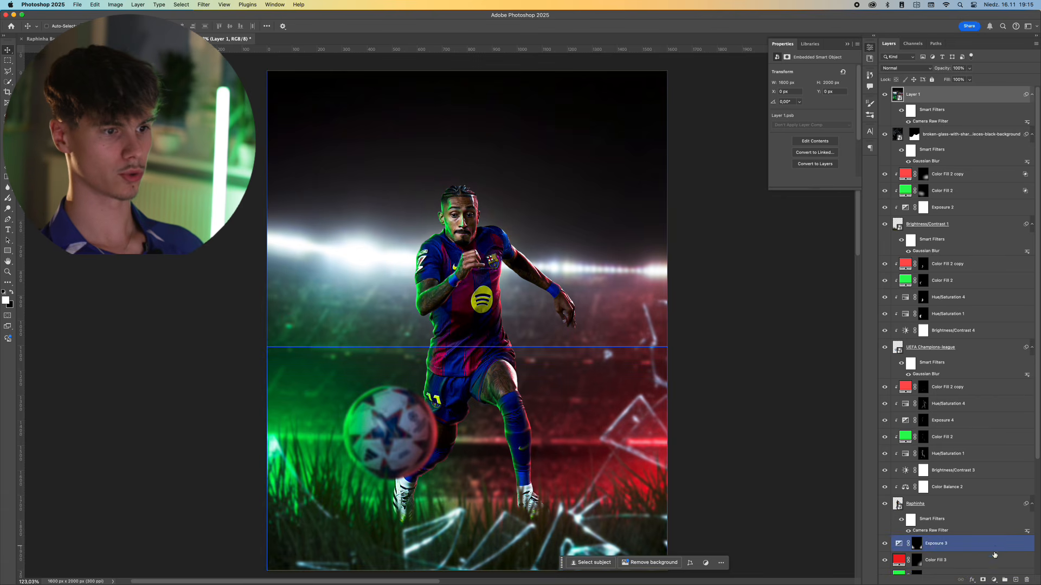
pyautogui.click(994, 572)
pyautogui.click(994, 579)
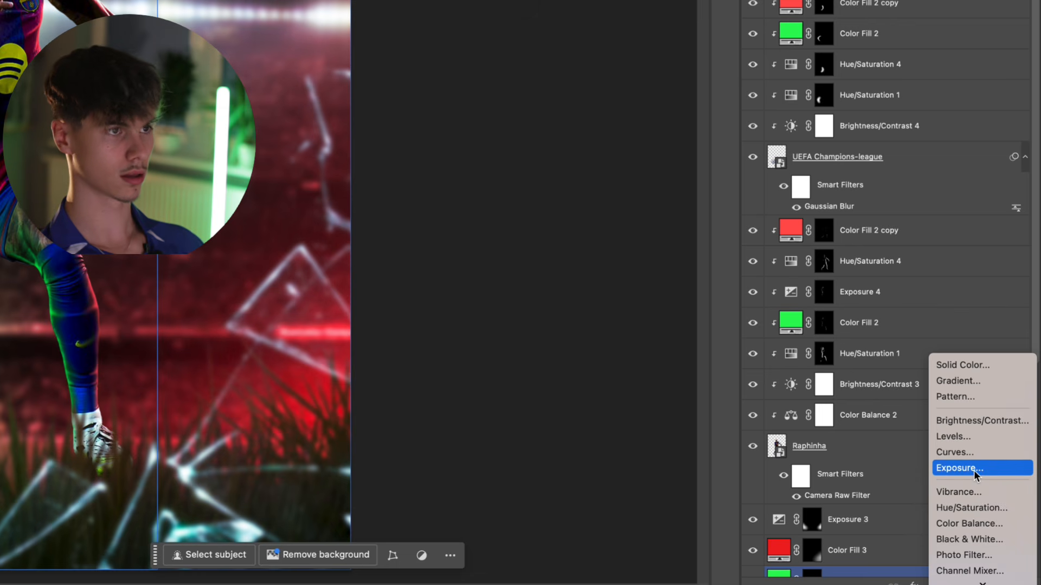
pyautogui.click(974, 470)
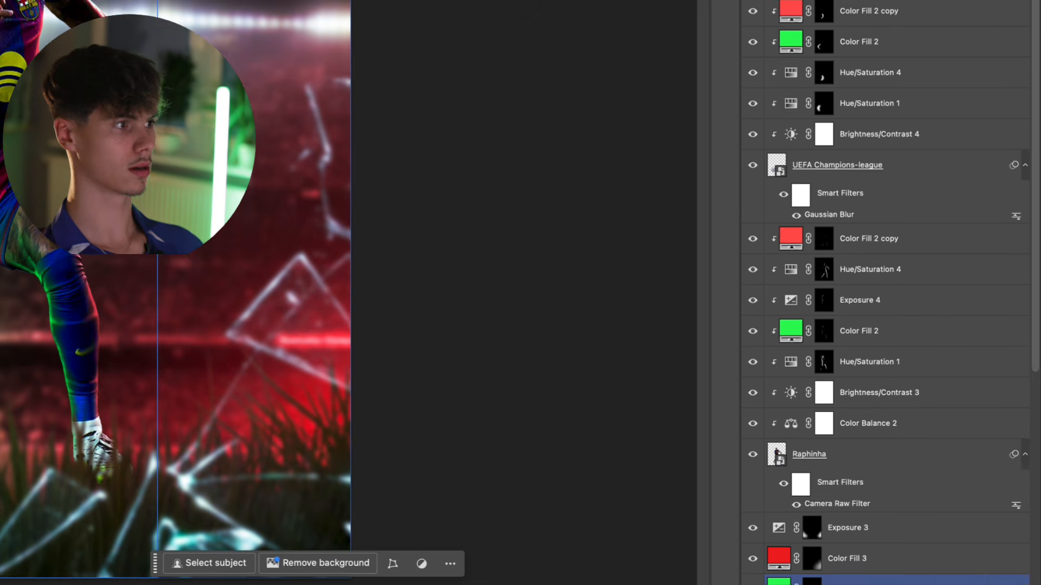
pyautogui.moveTo(619, 60); pyautogui.dragTo(624, 63)
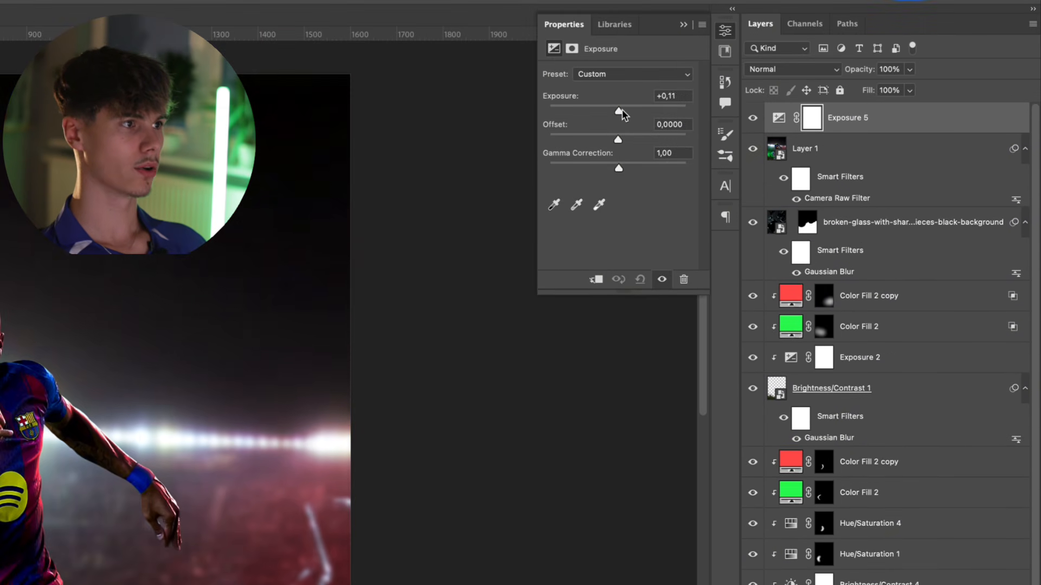
pyautogui.moveTo(624, 109); pyautogui.dragTo(630, 113)
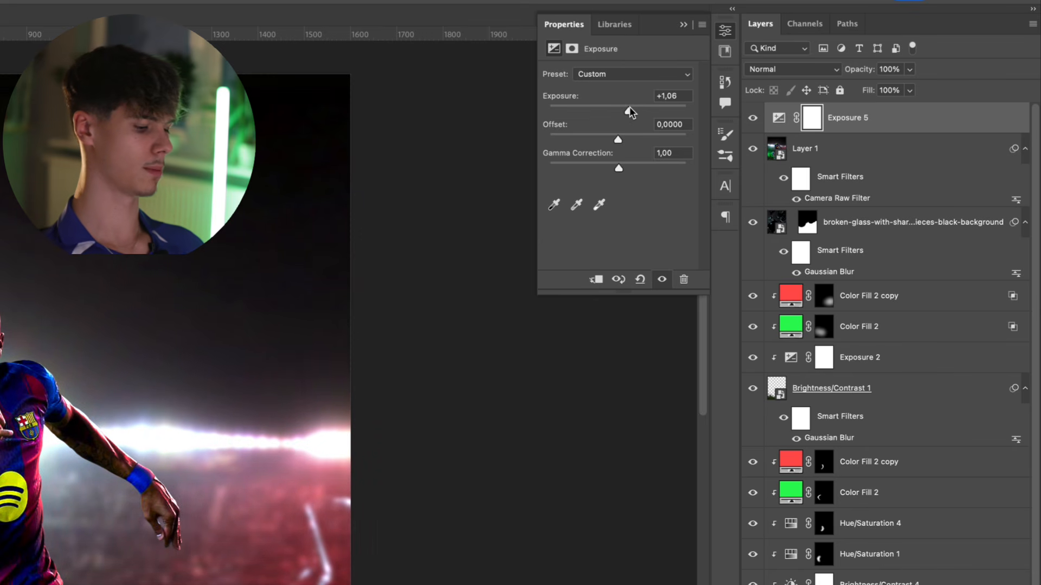
pyautogui.hotkey('ctrl', 'i')
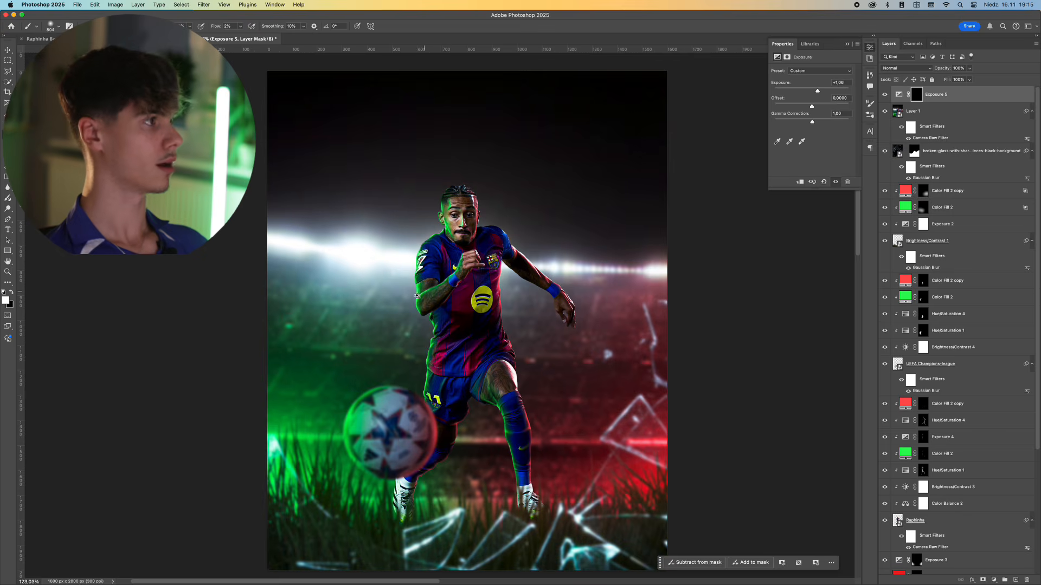
# Brighten the green rim light on the player's head and shoulder by painting white on the exposure mask with a small soft brush.
pyautogui.hotkey('ctrl', '+')
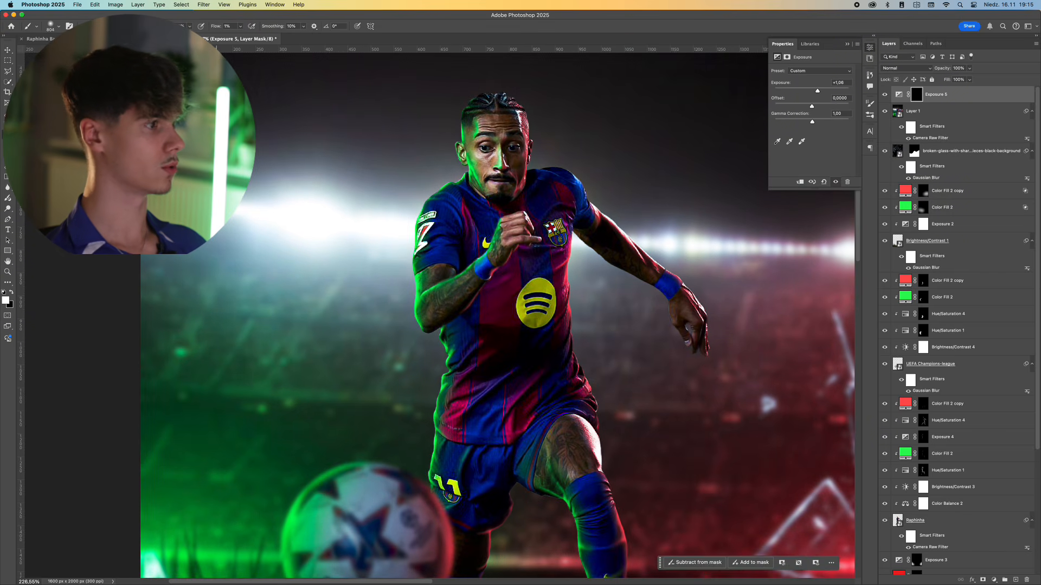
pyautogui.moveTo(439, 329); pyautogui.dragTo(276, 328)
pyautogui.moveTo(477, 162)
pyautogui.mouseDown()
pyautogui.moveTo(461, 292)
pyautogui.moveTo(421, 302)
pyautogui.mouseUp()
pyautogui.scroll(3, 458, 298)
pyautogui.scroll(4, 455, 301)
pyautogui.press('x')
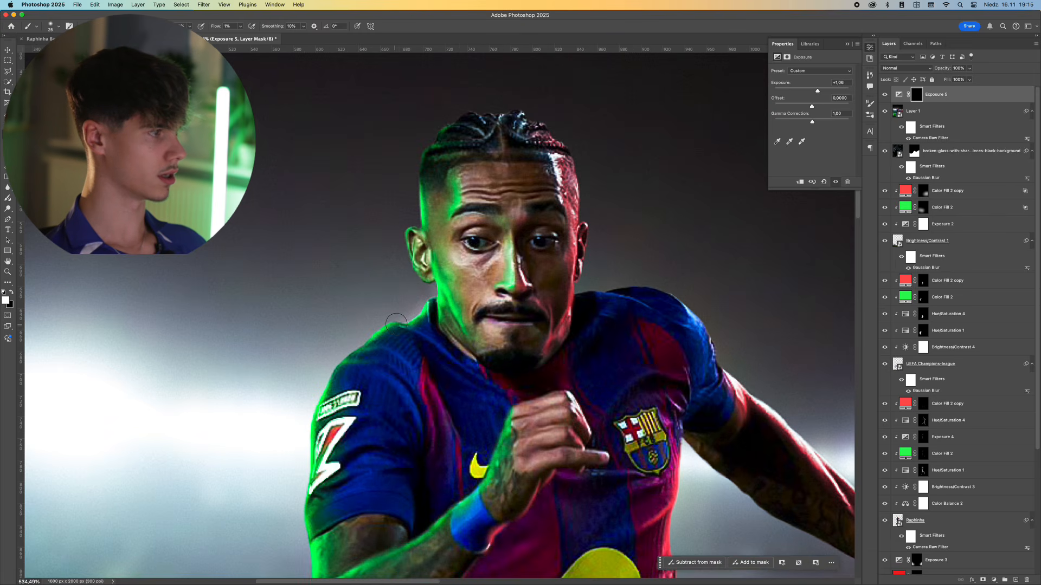
pyautogui.moveTo(372, 336); pyautogui.dragTo(372, 273)
# Paint along the green-lit edges of the player's arm and shirt on the exposure mask, resizing the soft brush to about 20 px.
pyautogui.scroll(-5, 403, 325)
pyautogui.press(']')
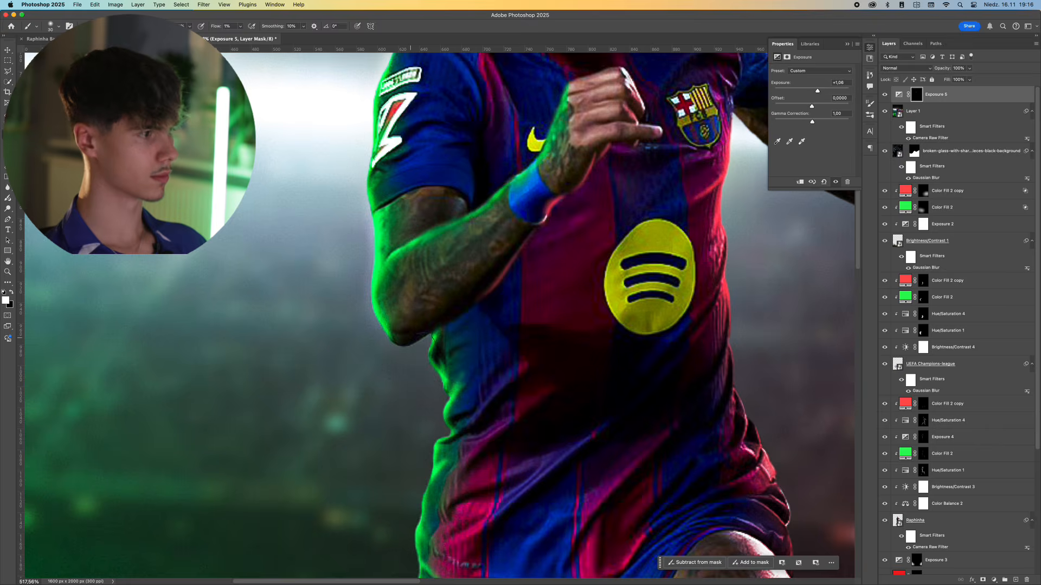
pyautogui.scroll(-5, 423, 315)
pyautogui.moveTo(423, 300); pyautogui.dragTo(505, 308)
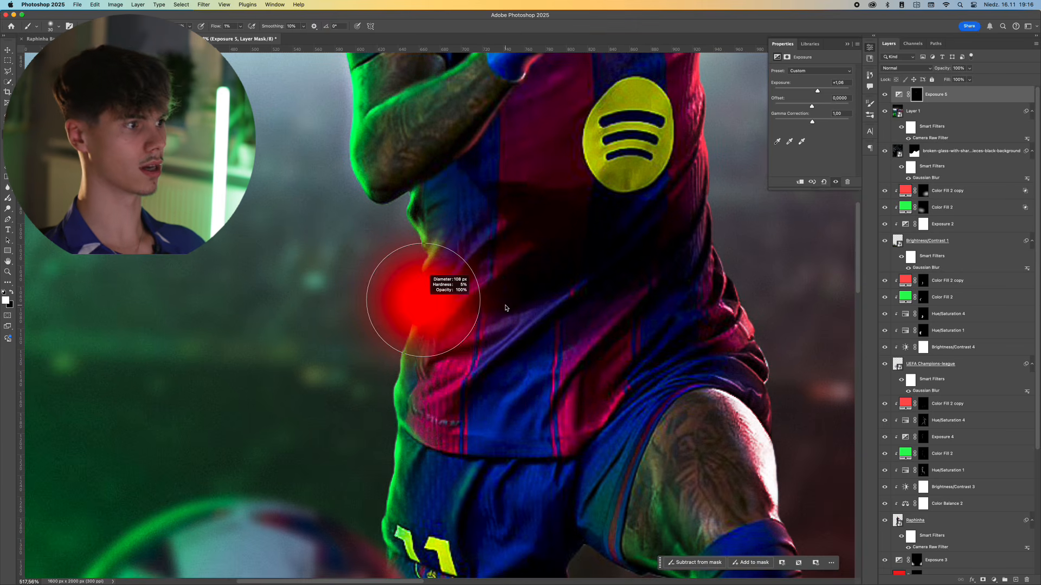
pyautogui.moveTo(436, 295); pyautogui.dragTo(357, 298)
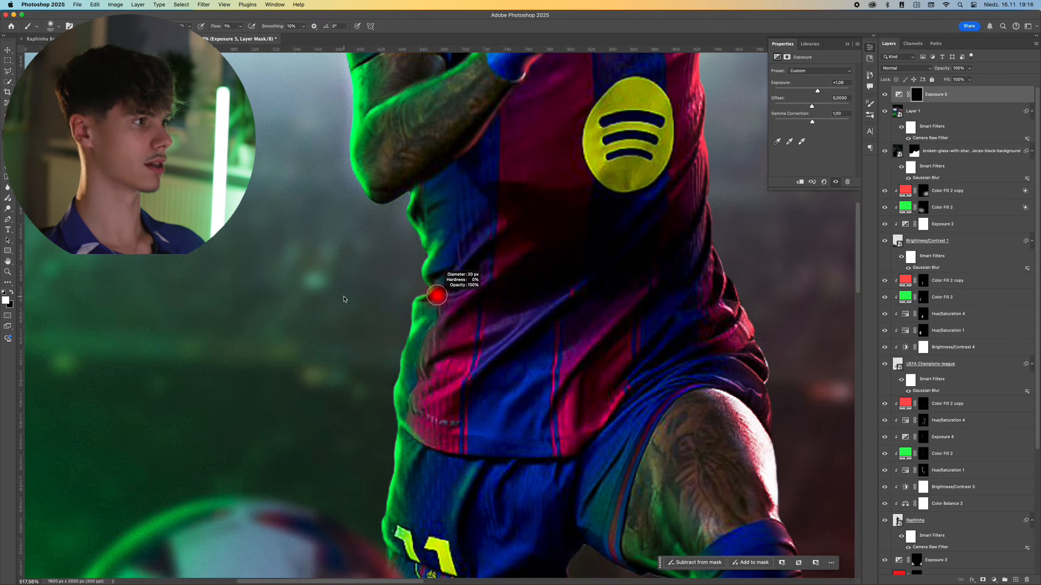
pyautogui.moveTo(397, 205); pyautogui.dragTo(393, 205)
# Brighten the glass shard in the green-lit grass and the lit rims of the ball and player on the exposure mask, adjusting the brush size.
pyautogui.scroll(-10, 400, 396)
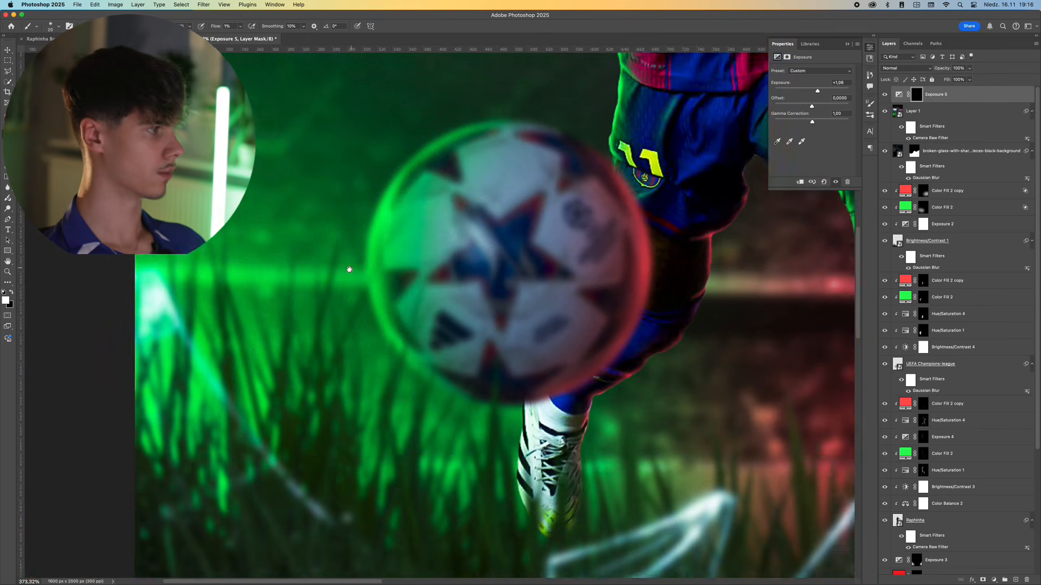
pyautogui.scroll(3, 349, 270)
pyautogui.scroll(-2, 348, 304)
pyautogui.moveTo(220, 381)
pyautogui.mouseDown()
pyautogui.moveTo(374, 381)
pyautogui.moveTo(260, 418)
pyautogui.mouseUp()
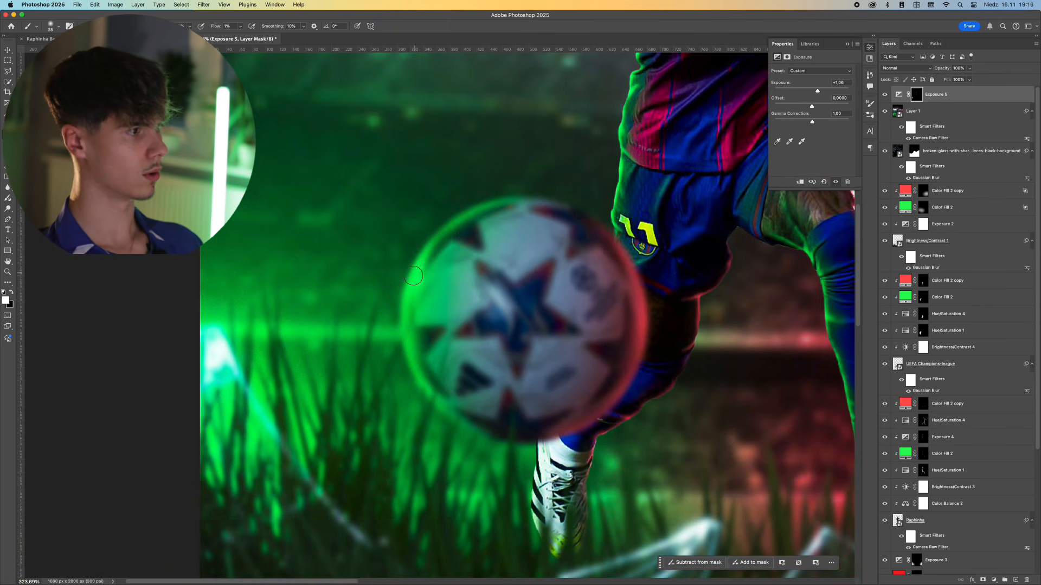
pyautogui.moveTo(501, 348); pyautogui.dragTo(256, 337)
pyautogui.moveTo(603, 423); pyautogui.dragTo(577, 298)
pyautogui.moveTo(835, 388); pyautogui.dragTo(669, 379)
pyautogui.moveTo(665, 330); pyautogui.dragTo(779, 331)
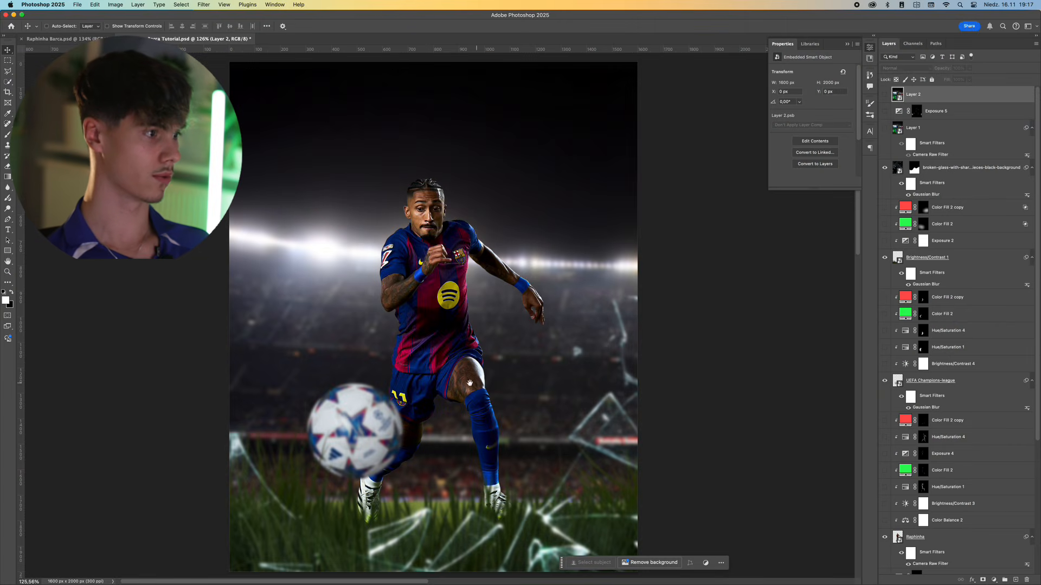
# Show the top merged layer again to compare the finished lighting with the unlit poster.
pyautogui.moveTo(452, 429)
pyautogui.mouseDown()
pyautogui.moveTo(474, 429)
pyautogui.moveTo(451, 429)
pyautogui.moveTo(454, 419)
pyautogui.mouseUp()
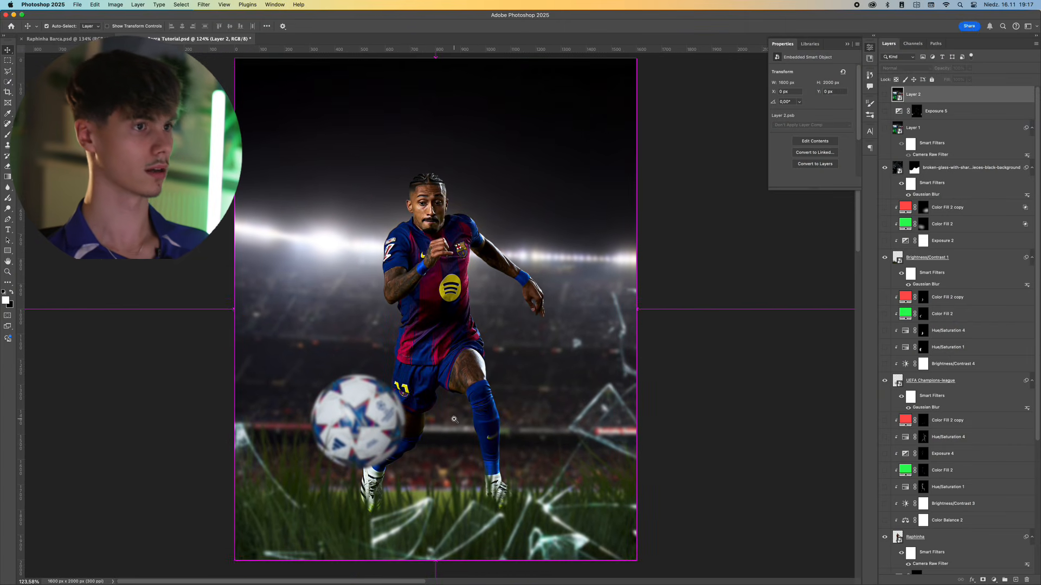
pyautogui.moveTo(493, 391)
pyautogui.mouseDown()
pyautogui.moveTo(482, 392)
pyautogui.moveTo(489, 405)
pyautogui.mouseUp()
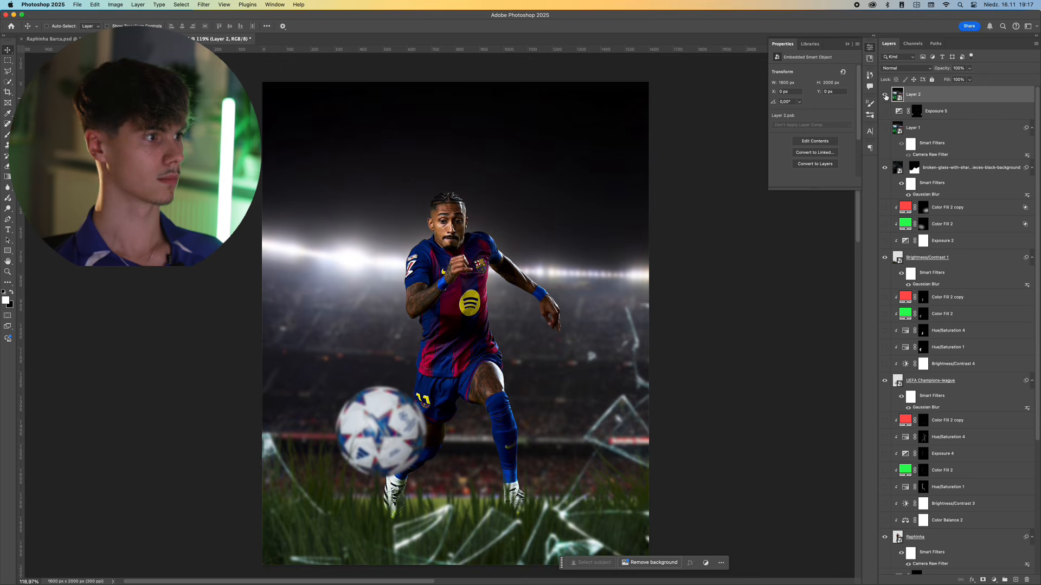
pyautogui.click(884, 94)
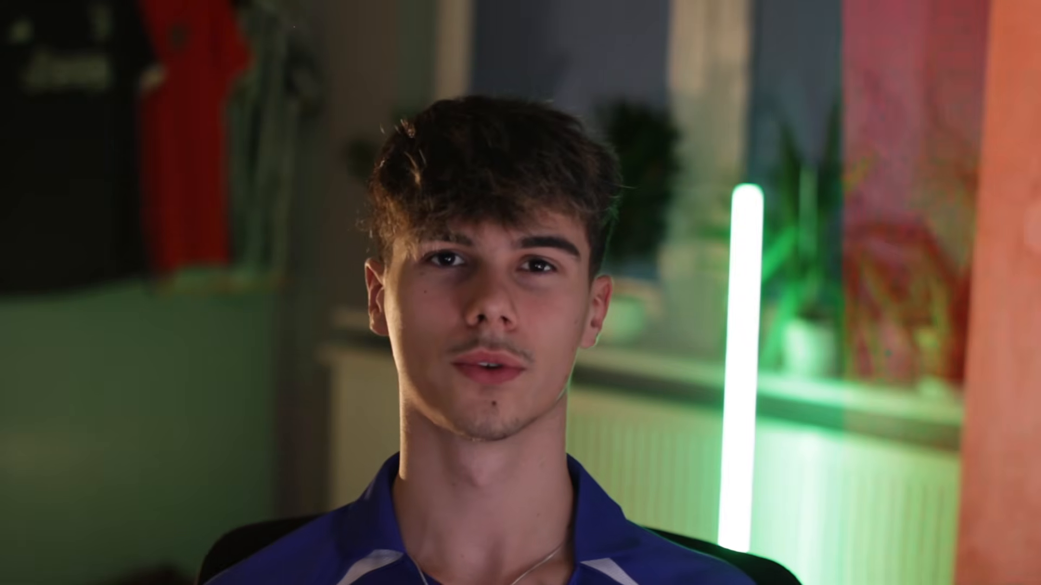